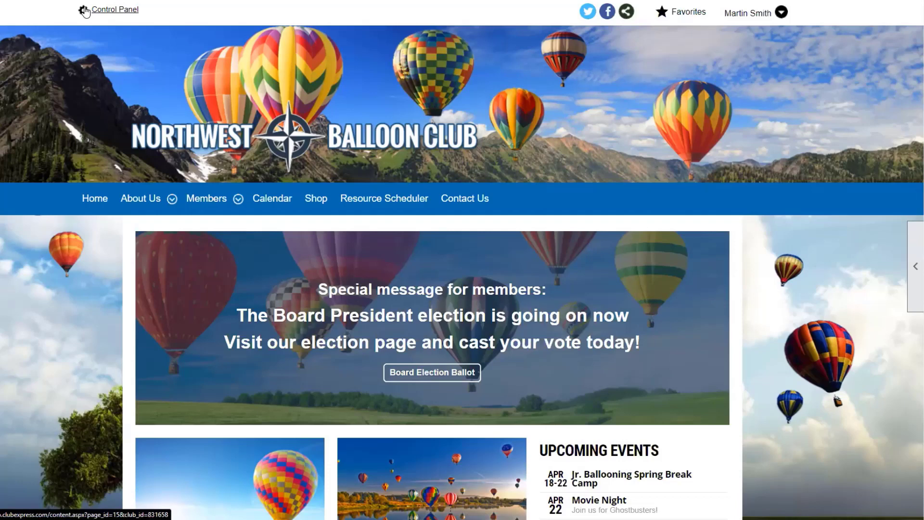
Go through Control Panel's Club functions to Resource Scheduler (Test Mode)'s Resource Manager.
left_click(85, 10)
scroll(86, 19, "down", 3)
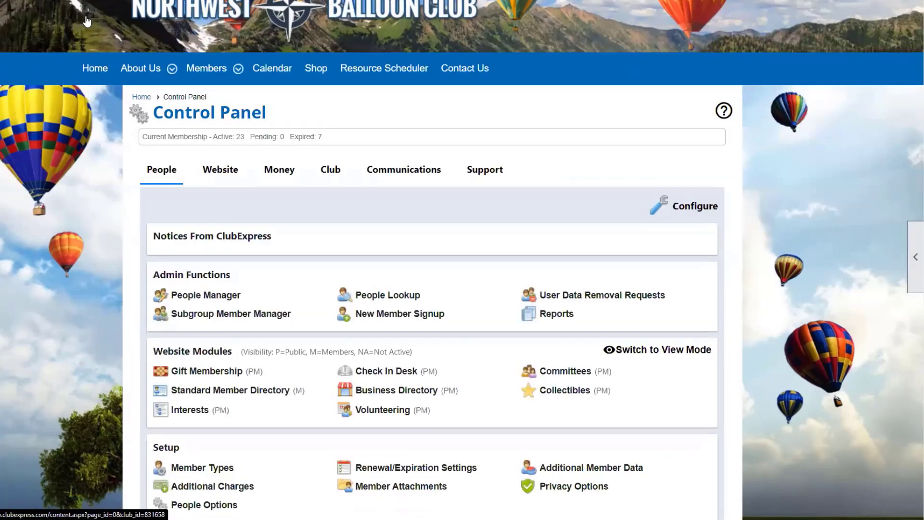
scroll(86, 20, "down", 1)
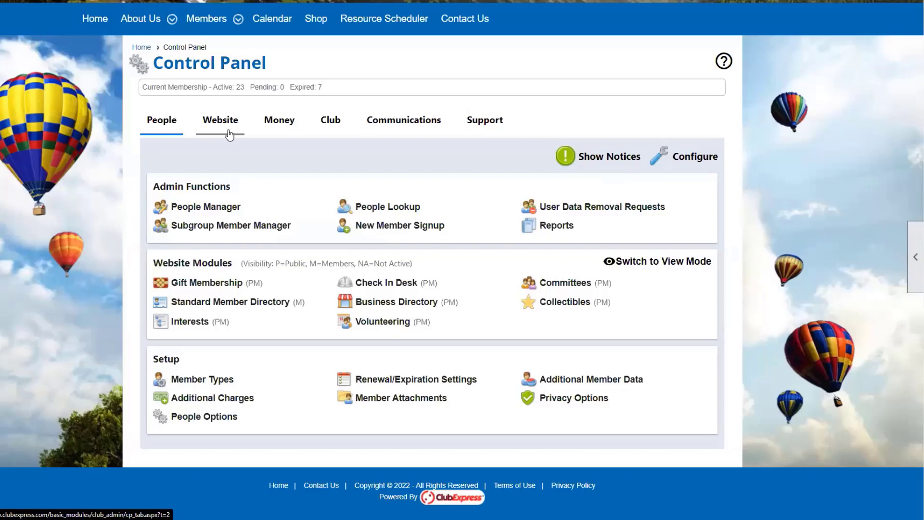
left_click(336, 123)
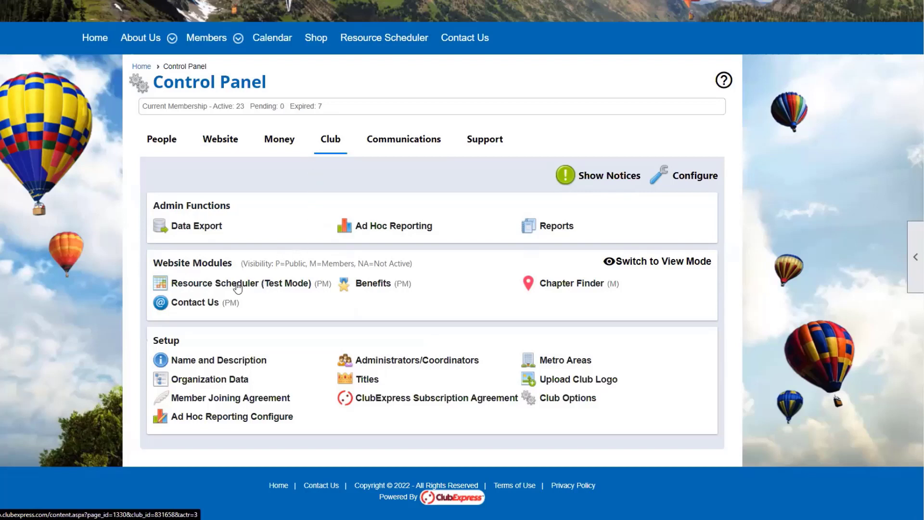
left_click(274, 294)
scroll(514, 300, "down", 1)
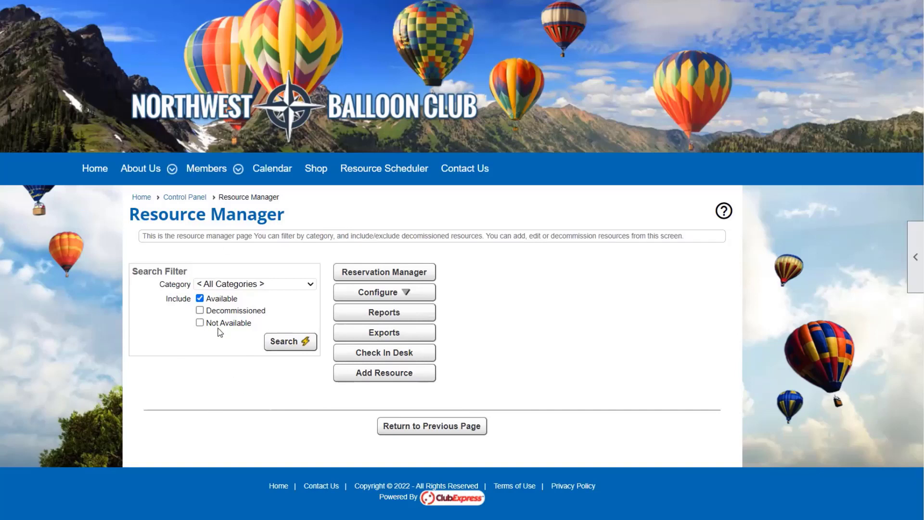
Search resources, then search again including decommissioned and unavailable ones to list all 18.
left_click(288, 341)
scroll(547, 366, "down", 2)
scroll(547, 364, "down", 2)
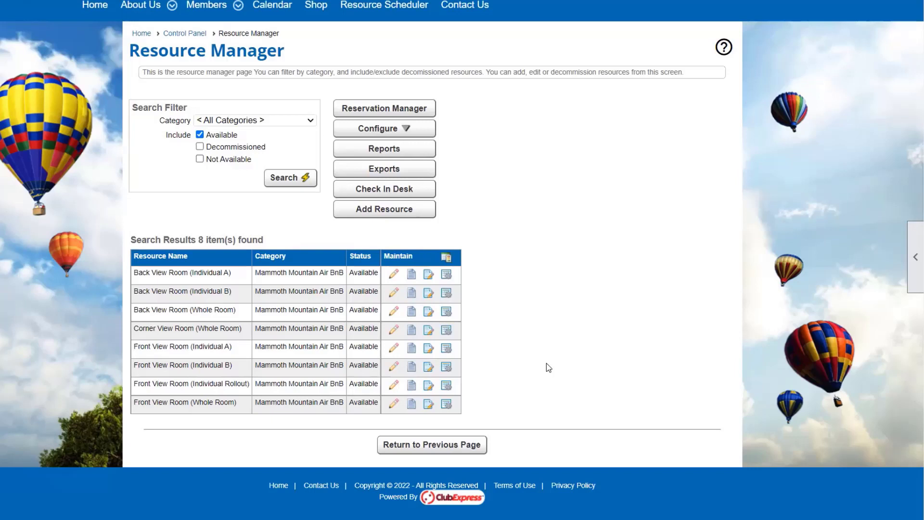
left_click(233, 146)
left_click(230, 159)
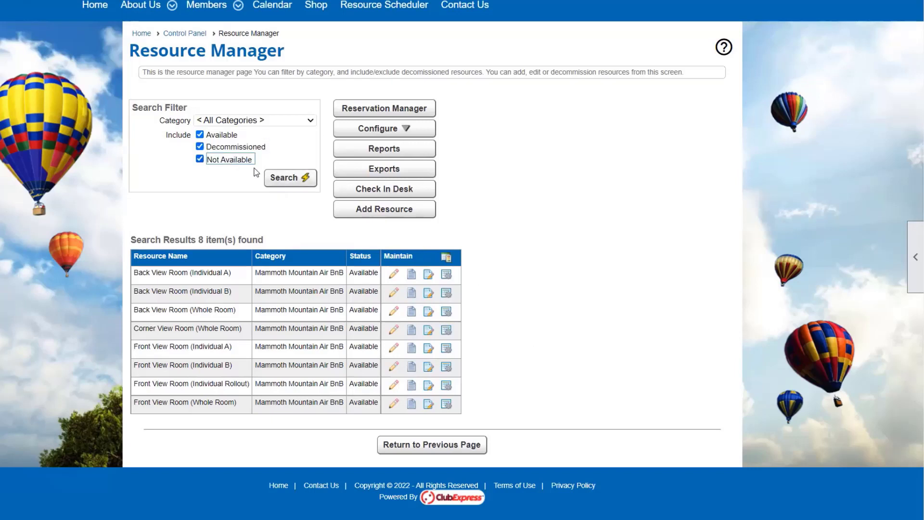
left_click(290, 182)
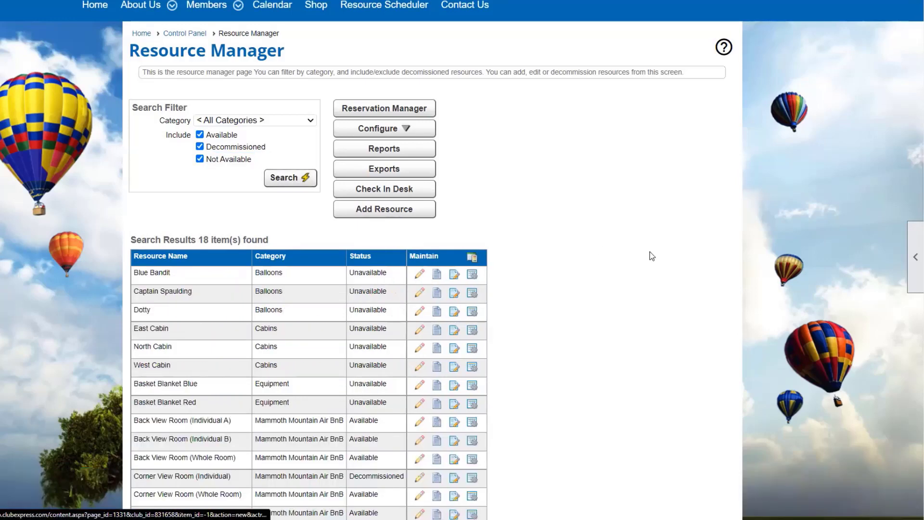
scroll(659, 254, "down", 4)
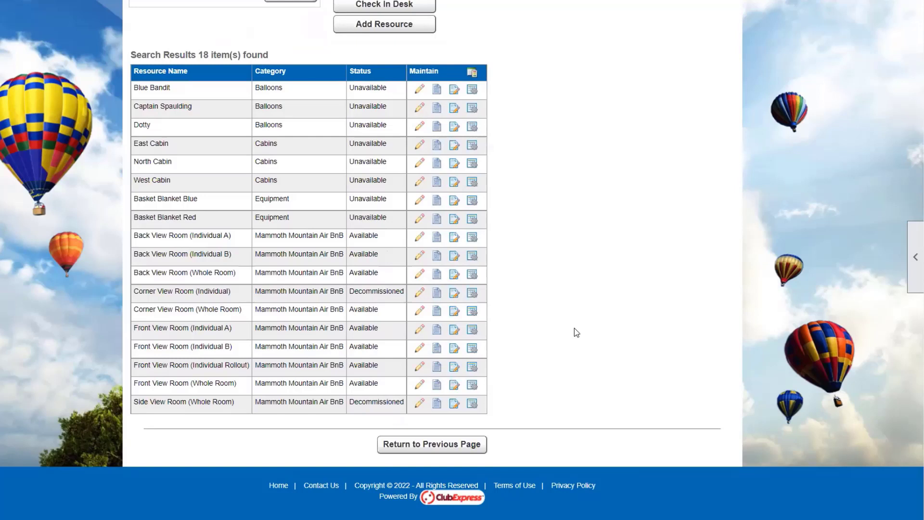
scroll(577, 331, "up", 3)
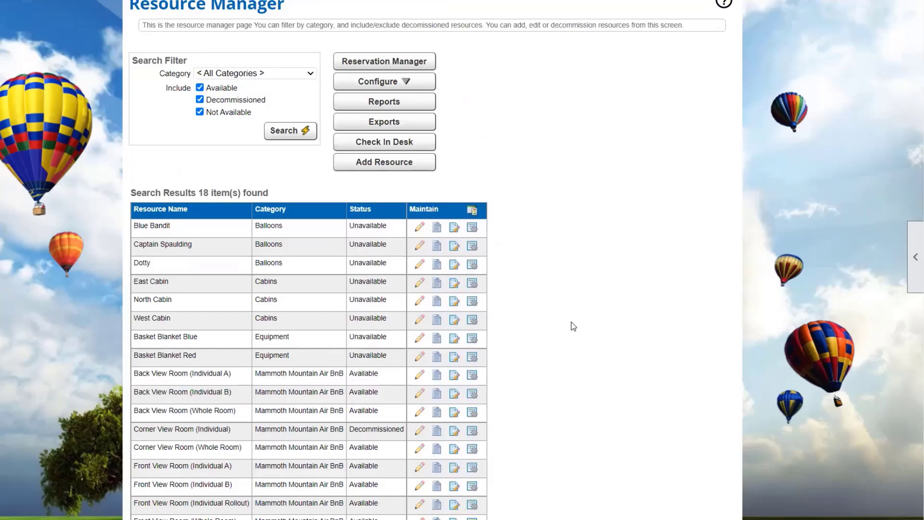
Search available resources only, leaving the 8 Mammoth Mountain Air BnB rooms.
left_click(200, 100)
left_click(200, 112)
left_click(288, 131)
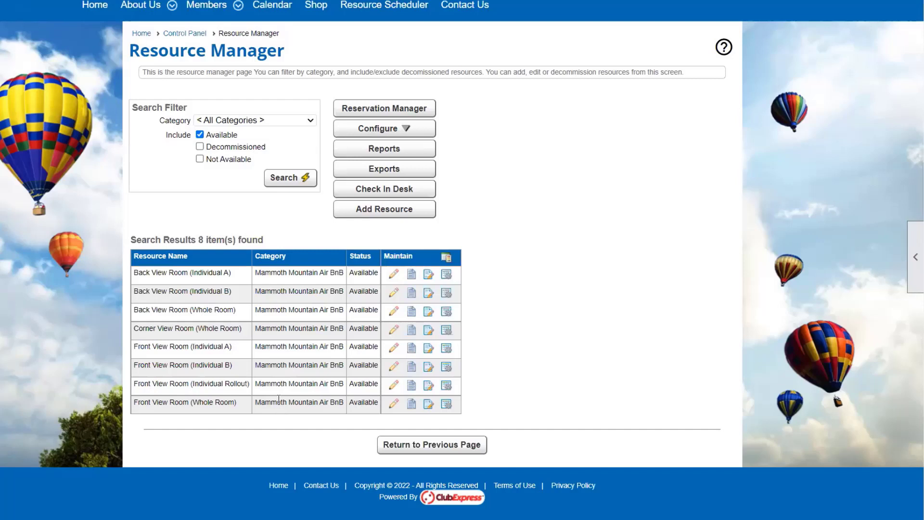
Open Configure > Categories to list Balloons, Equipment, Cabins and Mammoth Mountain Air BnB.
left_click(398, 131)
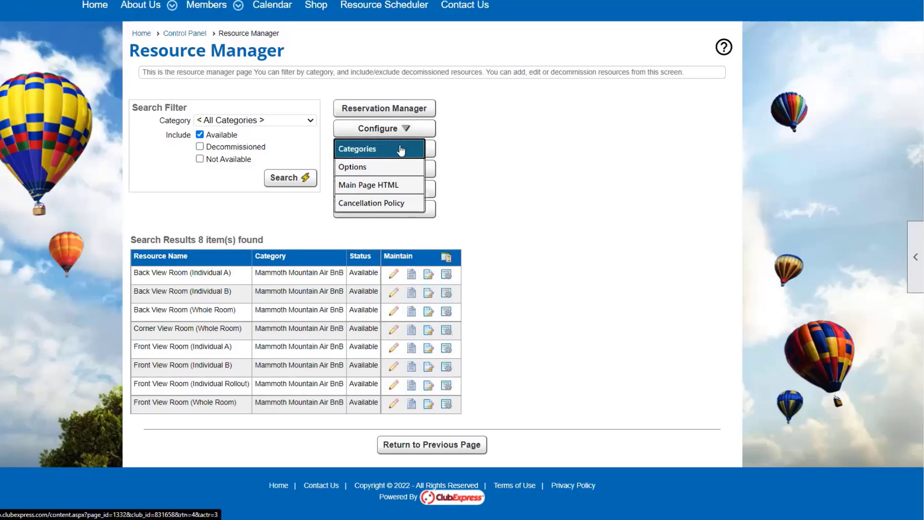
left_click(401, 151)
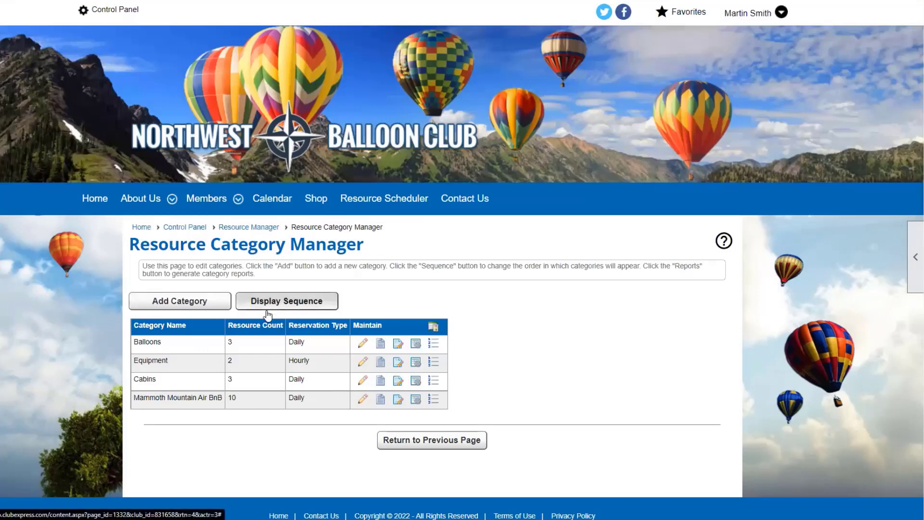
scroll(268, 315, "down", 1)
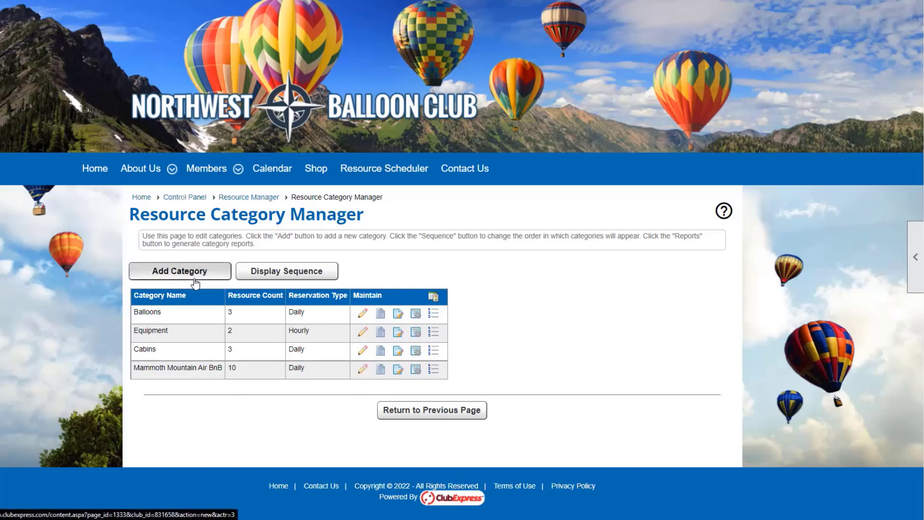
Edit the Mammoth Mountain Air BnB category and review its Daily, 1–5 unit, 150.00/200.00 fee settings.
left_click(369, 371)
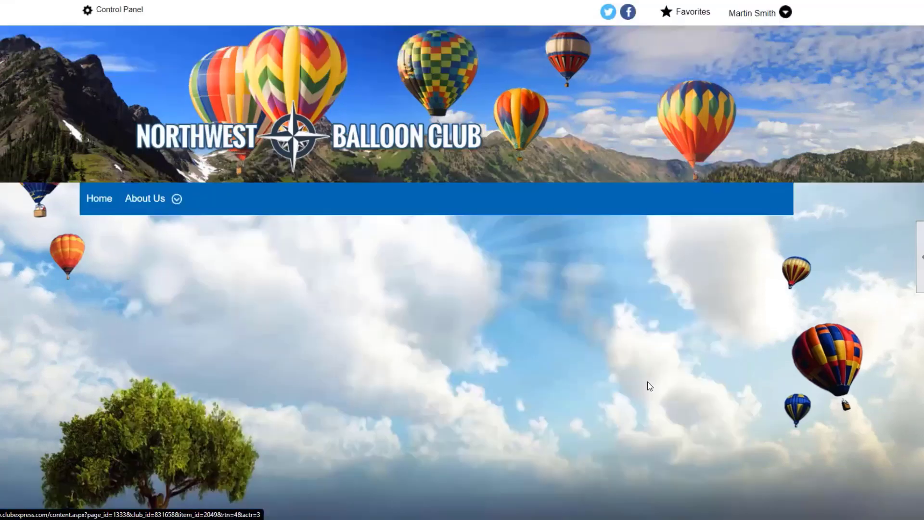
scroll(644, 376, "down", 4)
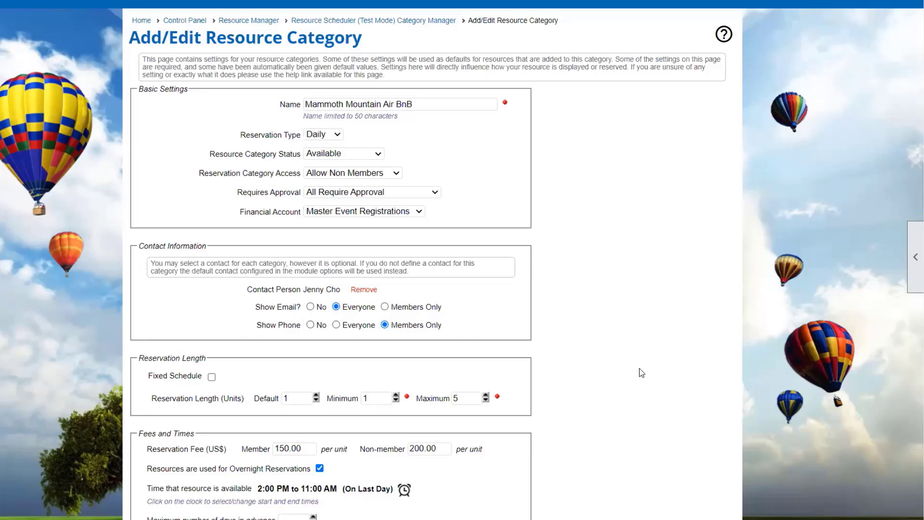
scroll(640, 372, "down", 6)
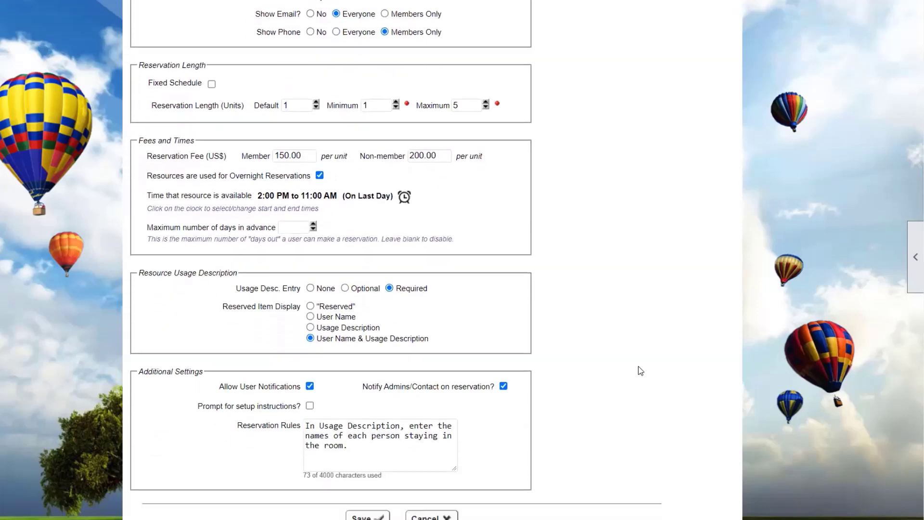
scroll(638, 366, "up", 9)
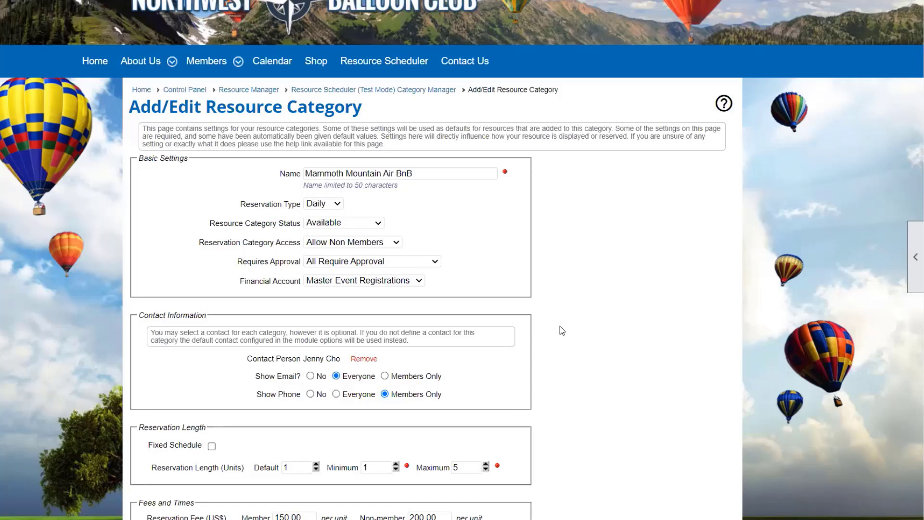
left_click(333, 206)
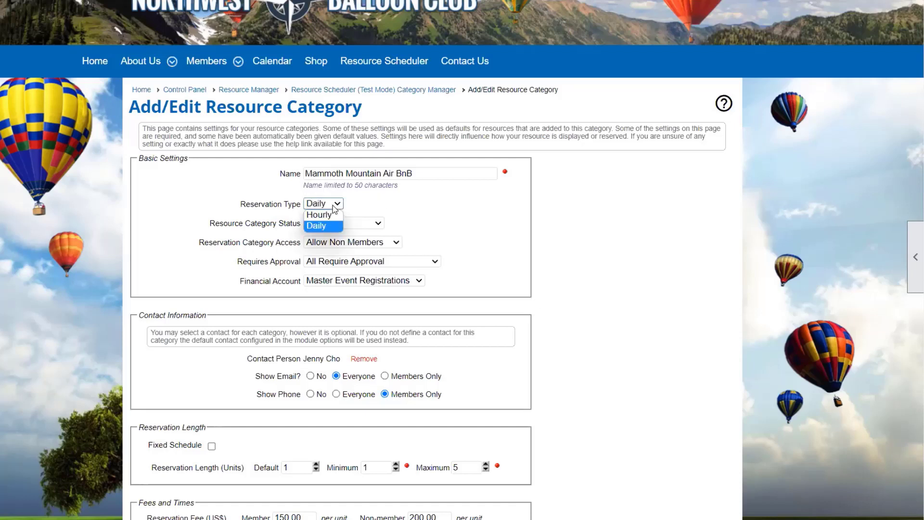
left_click(369, 206)
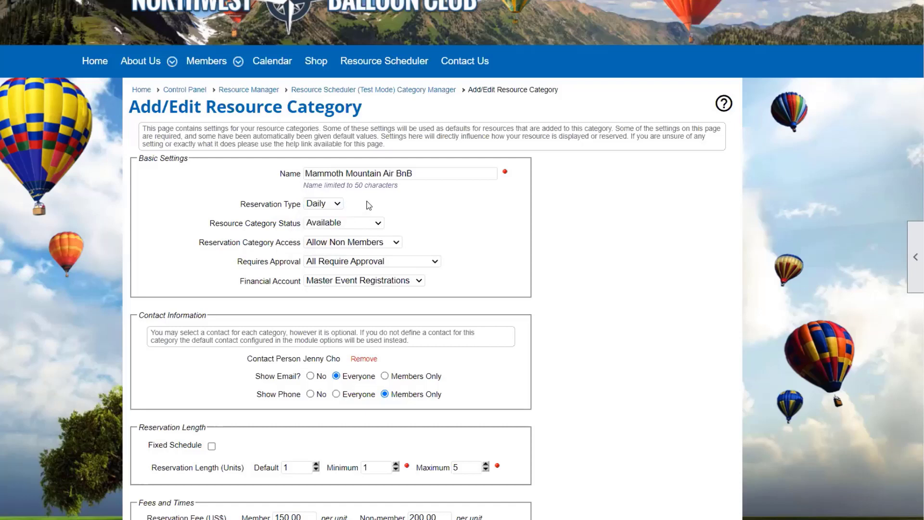
left_click(357, 225)
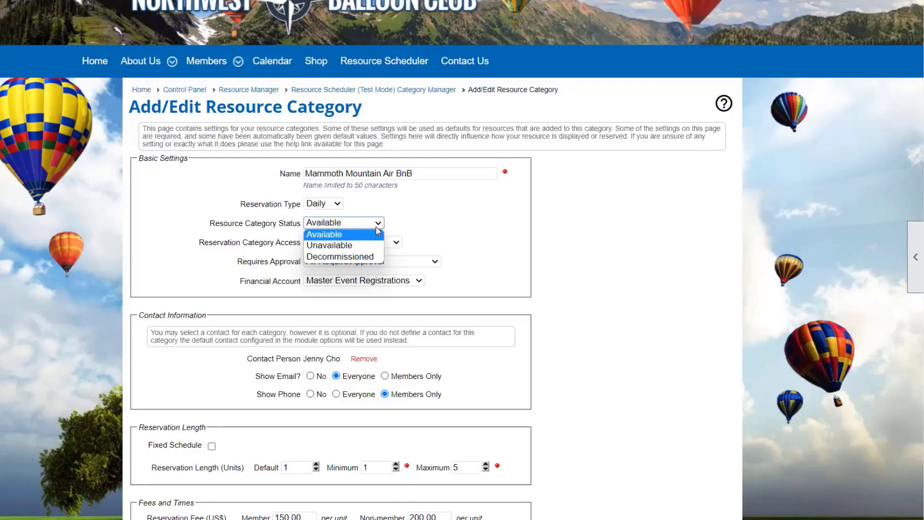
left_click(439, 228)
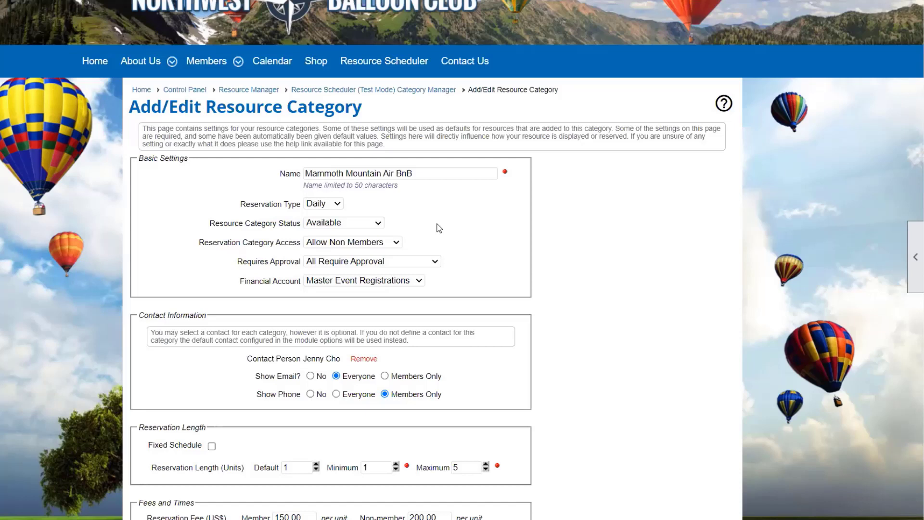
left_click(358, 245)
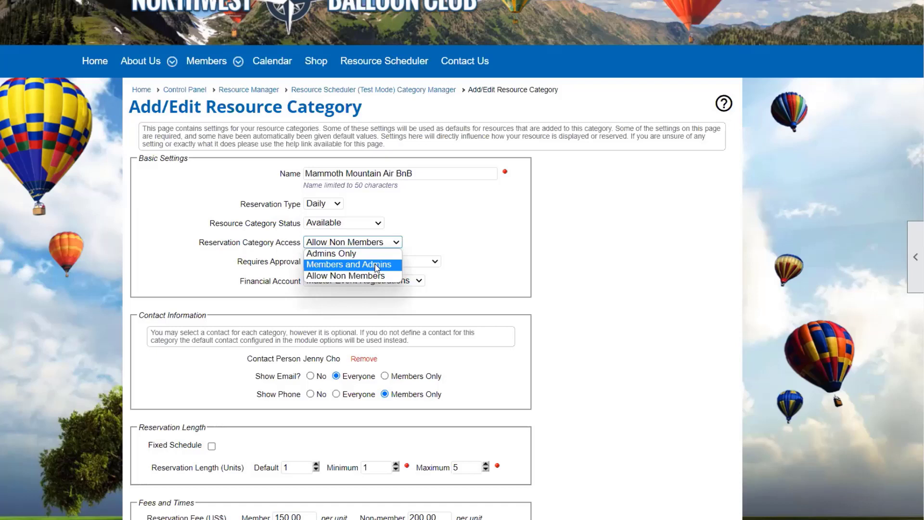
left_click(435, 261)
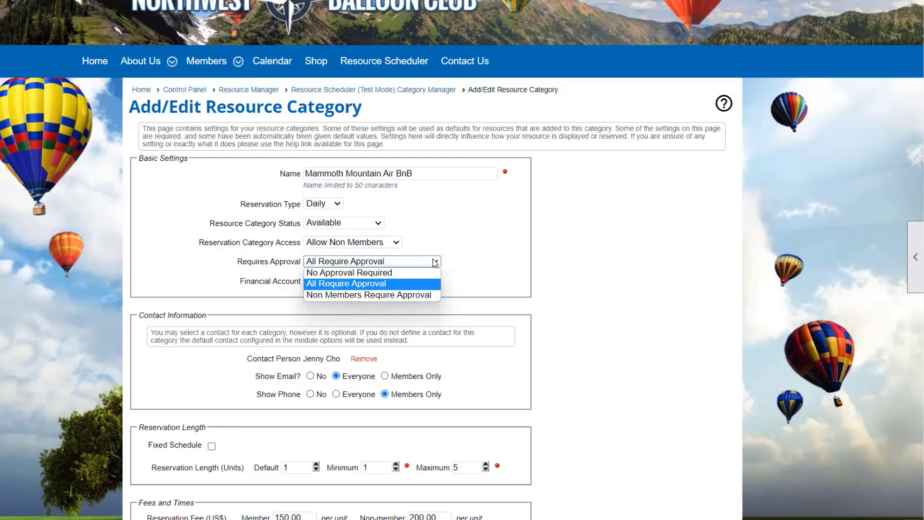
left_click(472, 257)
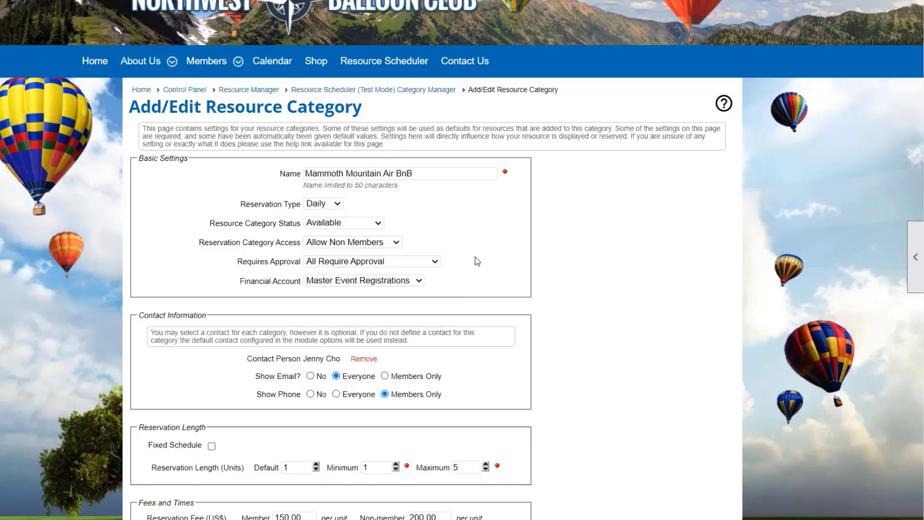
scroll(475, 256, "down", 1)
scroll(639, 237, "down", 3)
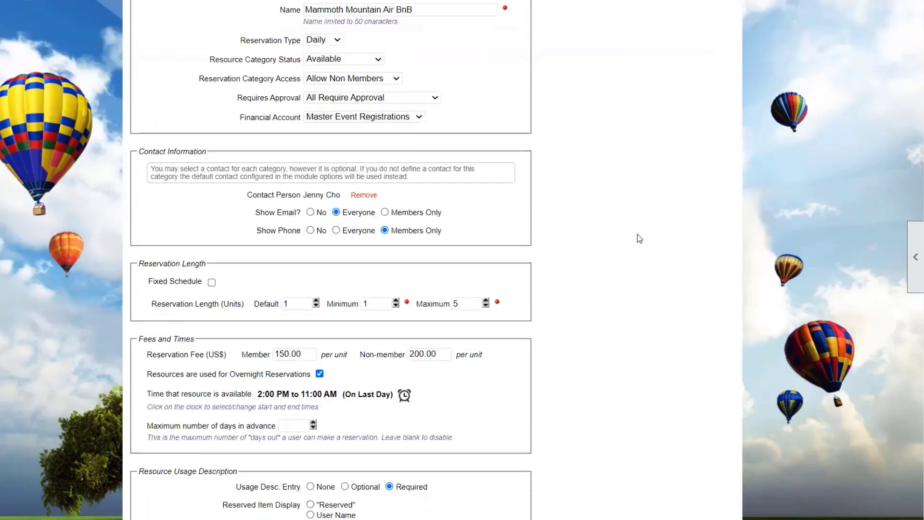
scroll(638, 236, "down", 3)
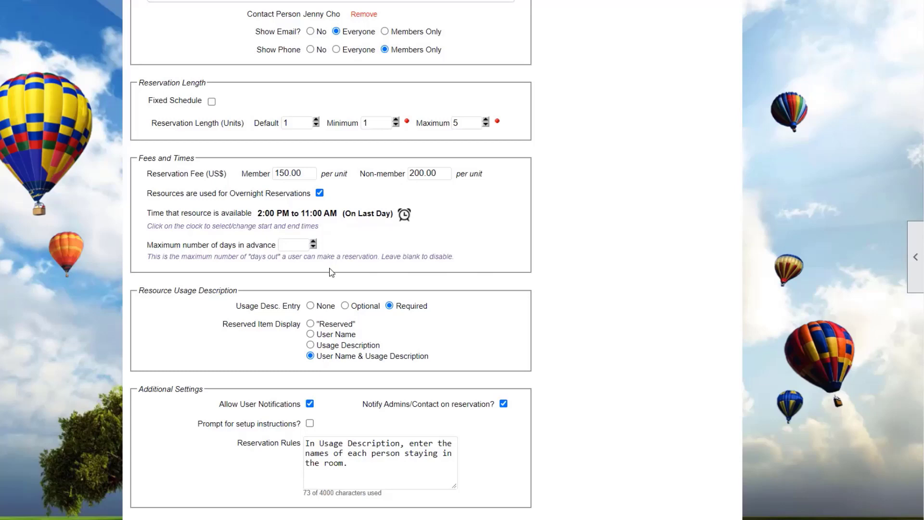
scroll(332, 273, "down", 2)
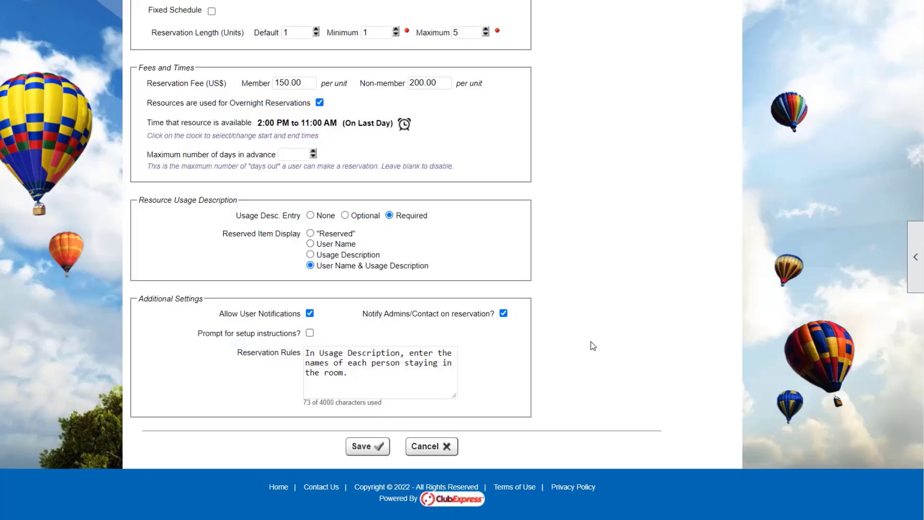
scroll(592, 345, "up", 8)
scroll(593, 345, "up", 1)
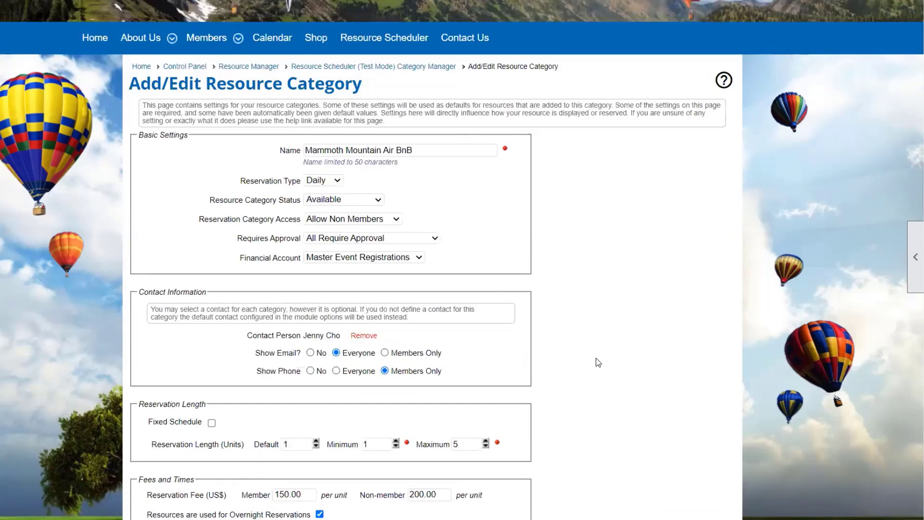
scroll(598, 363, "down", 9)
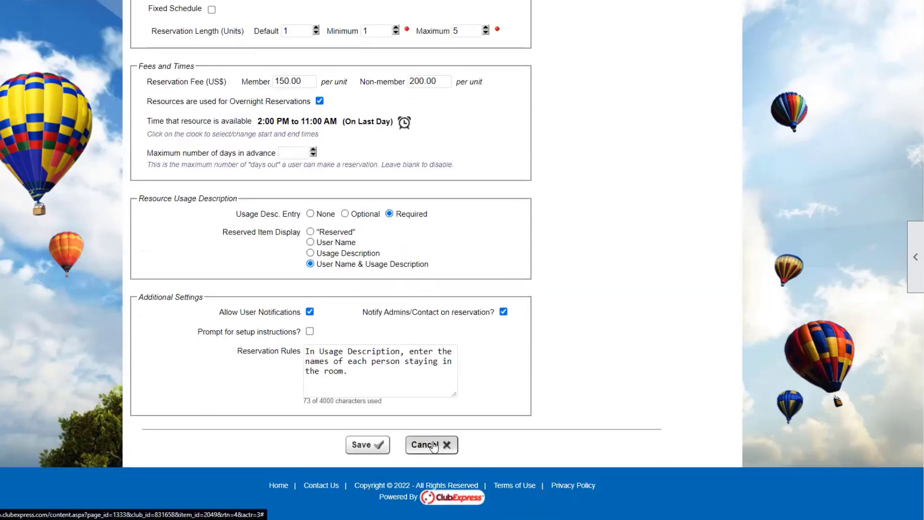
Cancel the category form, view the Mammoth Mountain Air BnB description, then close it unsaved.
left_click(433, 447)
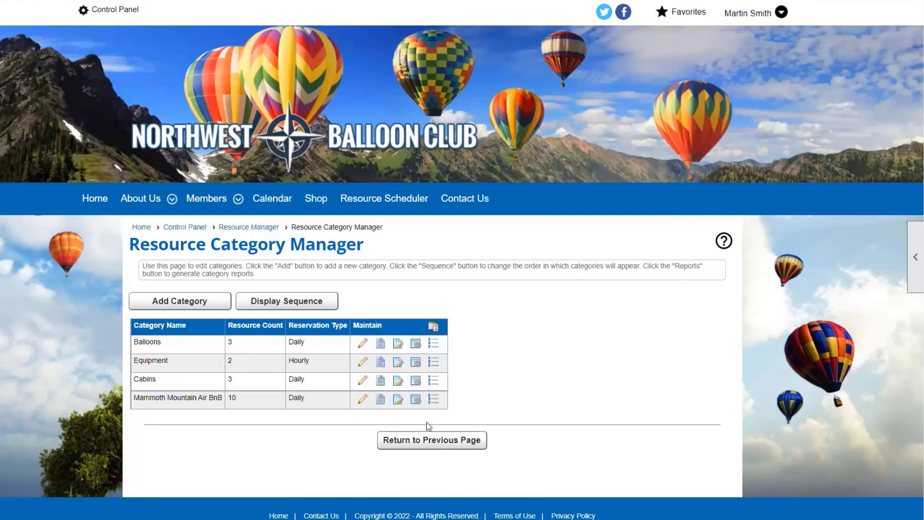
left_click(378, 400)
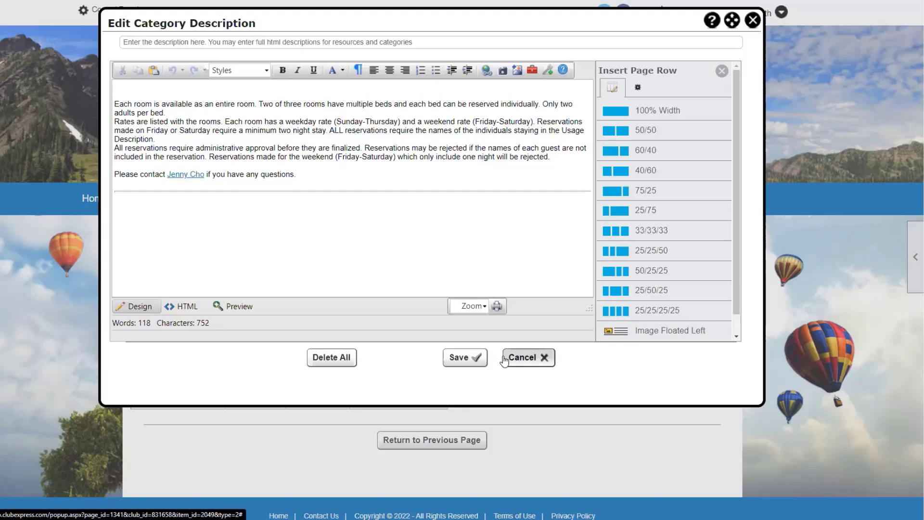
left_click(527, 358)
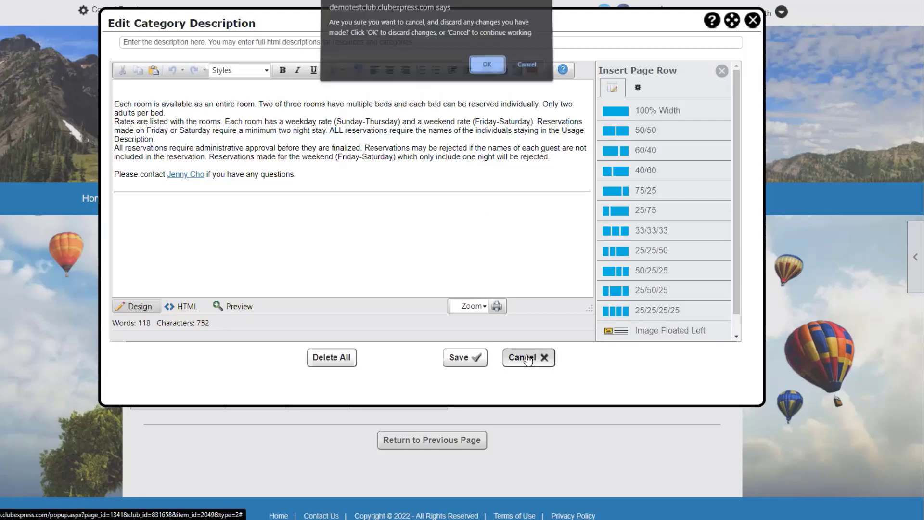
left_click(478, 67)
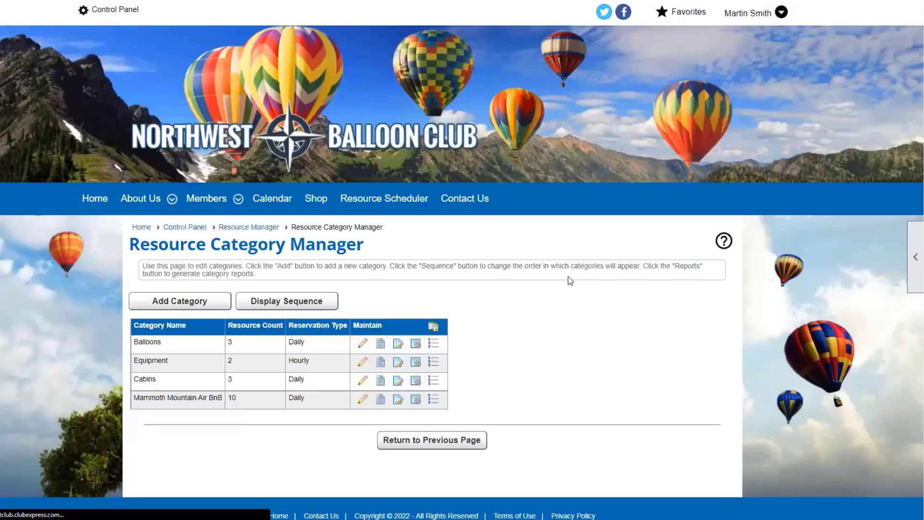
scroll(567, 278, "down", 1)
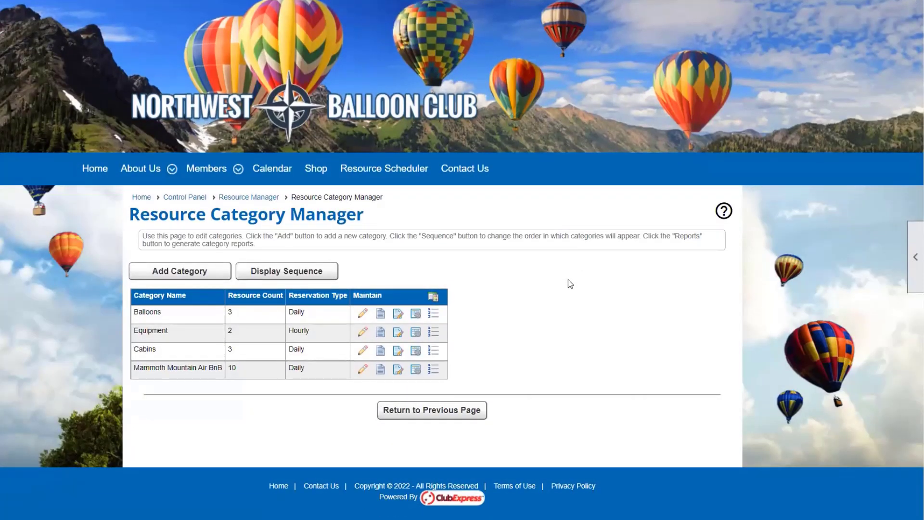
left_click(398, 369)
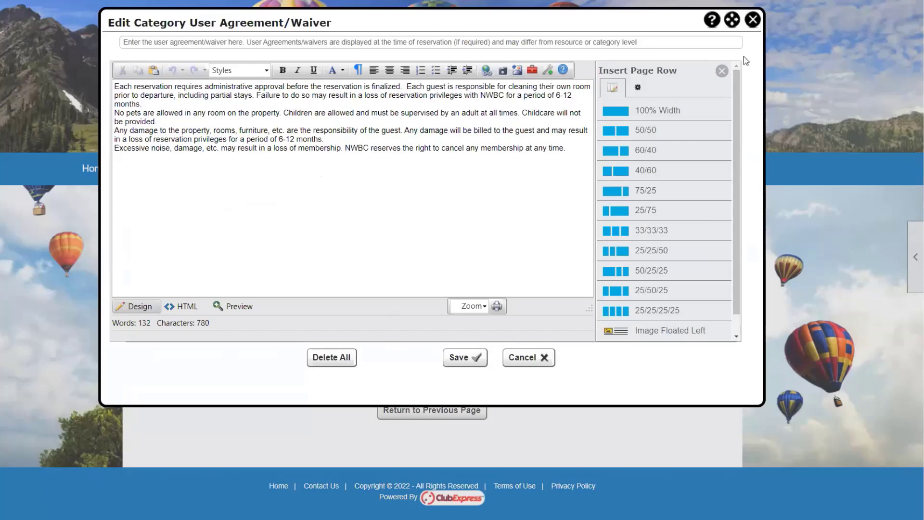
left_click(753, 19)
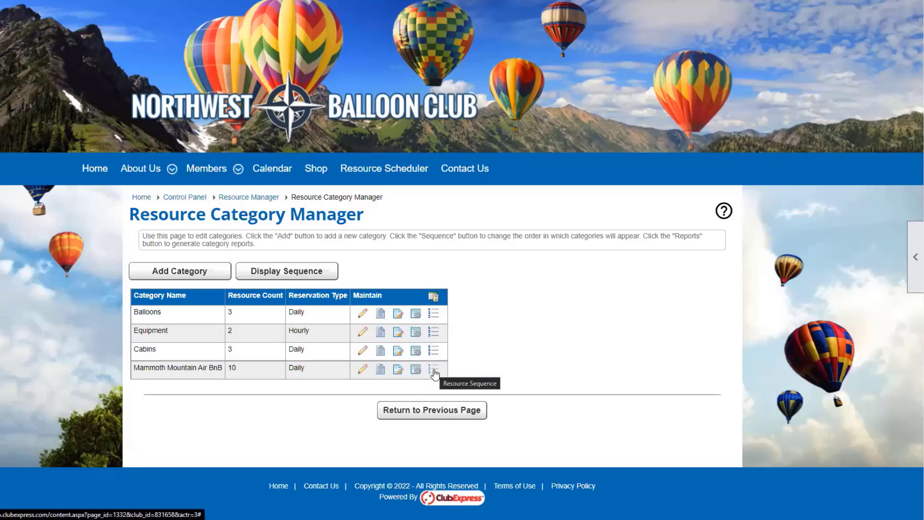
left_click(434, 370)
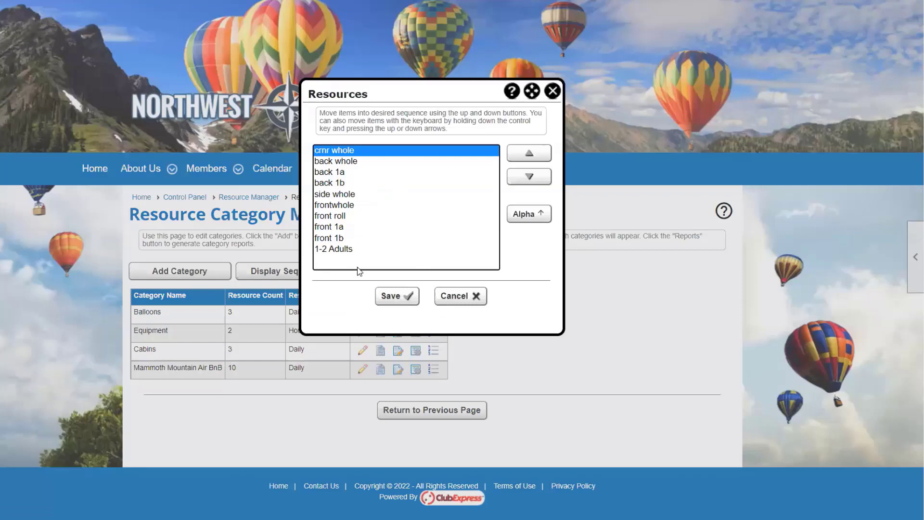
left_click_drag(398, 91, 589, 98)
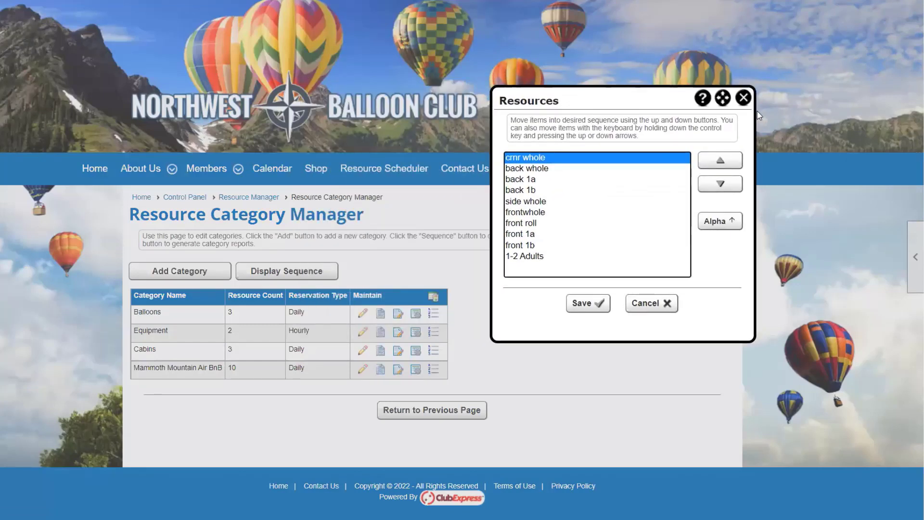
left_click(744, 98)
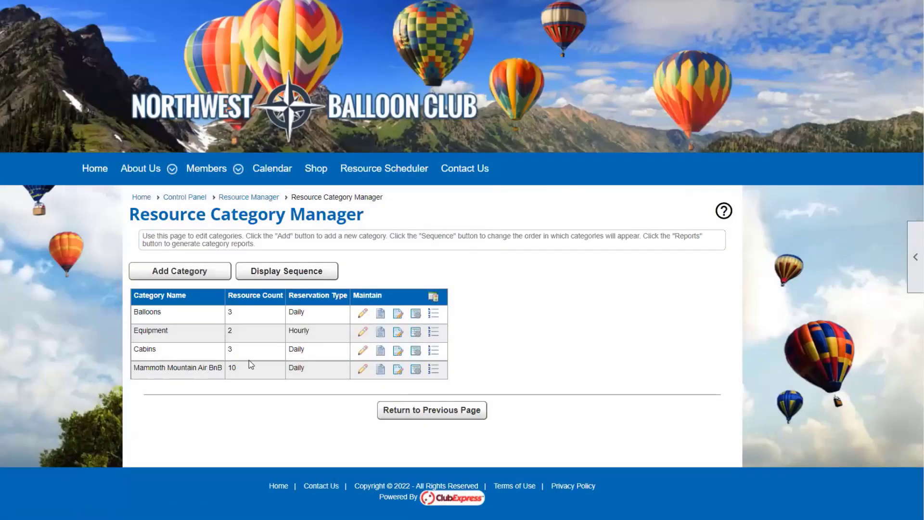
Return to the previous page and scroll to the Resource Manager results.
left_click(409, 412)
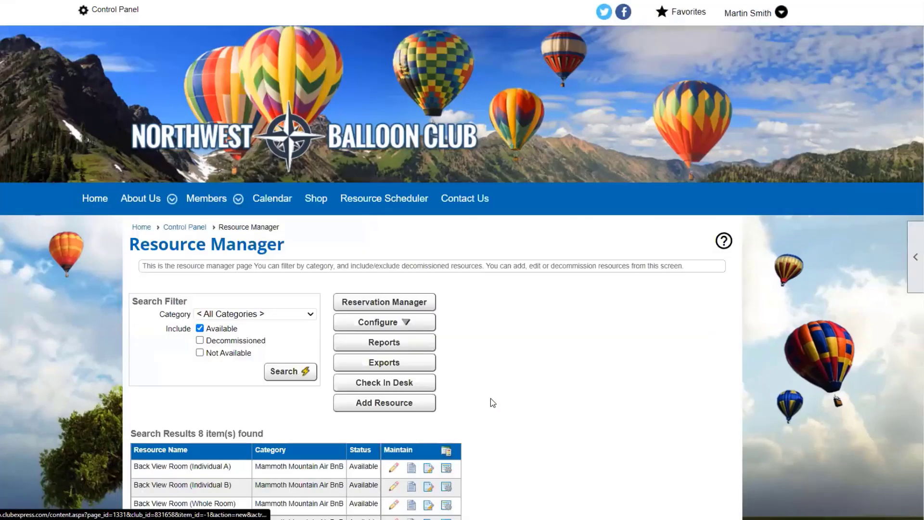
scroll(490, 397, "down", 2)
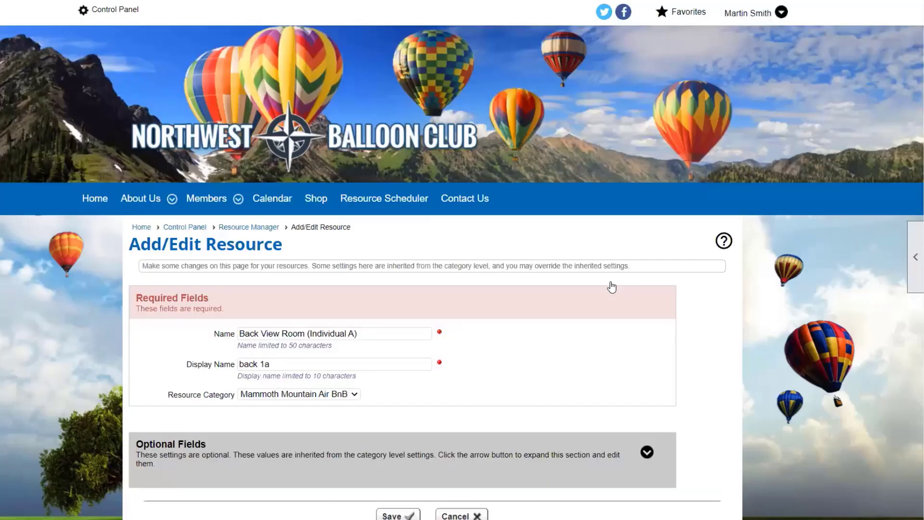
scroll(593, 315, "down", 2)
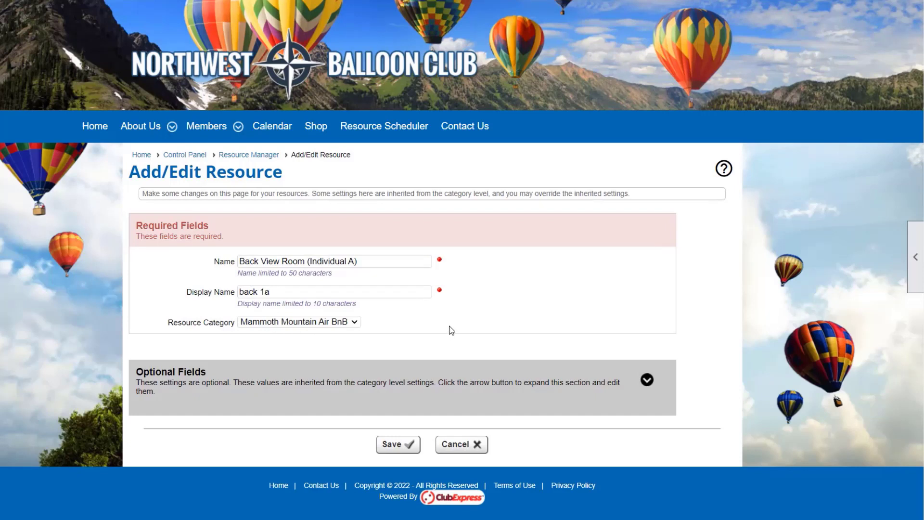
left_click(350, 321)
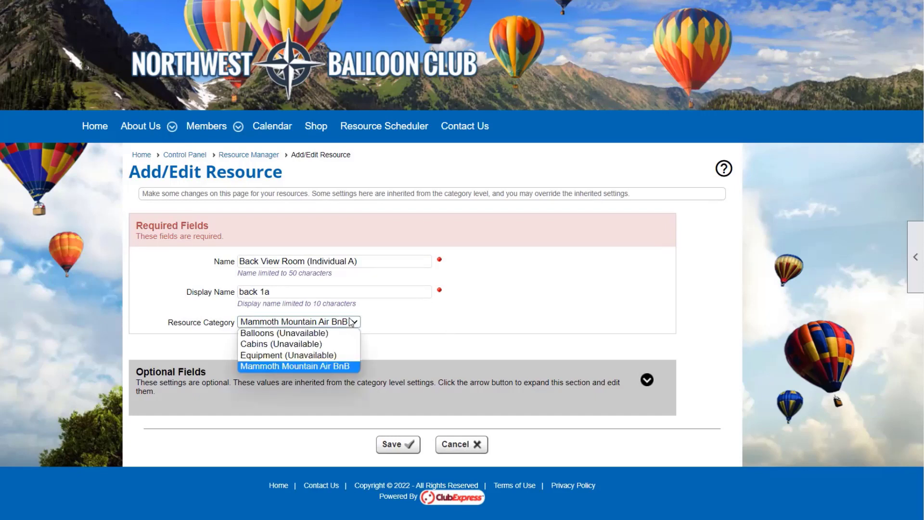
left_click(351, 322)
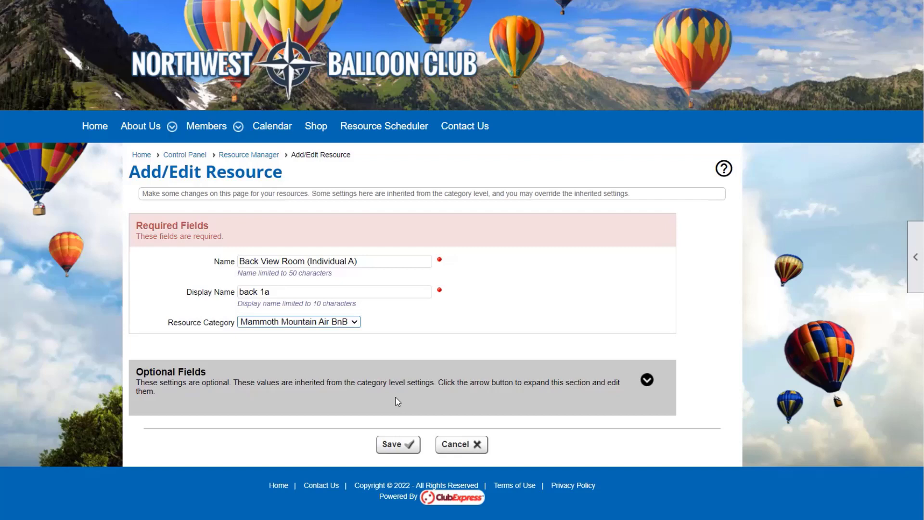
Expand Back View Room (Individual A)'s optional fields, reviewing its 125.00/150.00 fees and photo.
left_click(646, 382)
scroll(751, 341, "down", 9)
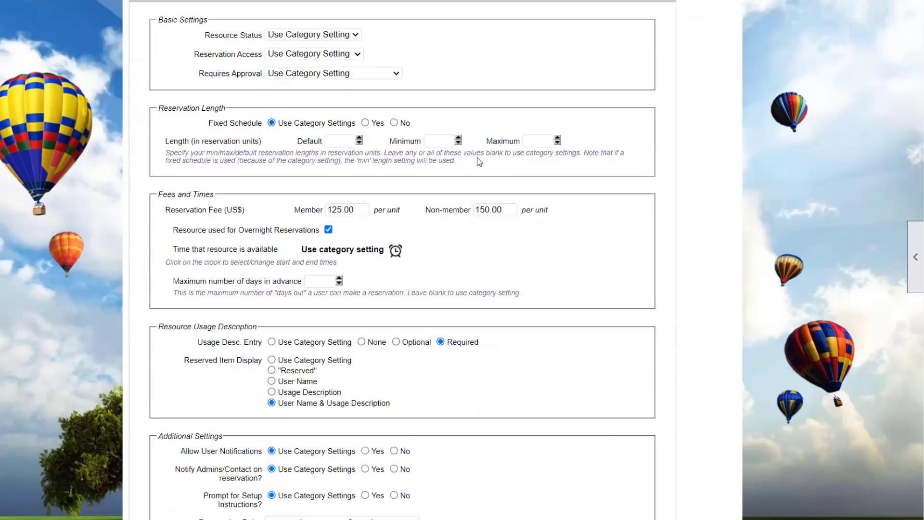
scroll(477, 157, "down", 2)
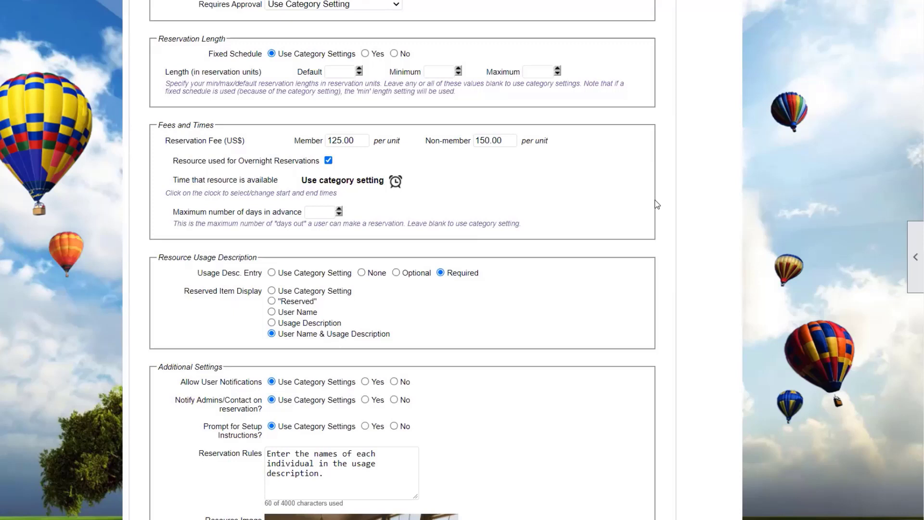
scroll(623, 269, "down", 6)
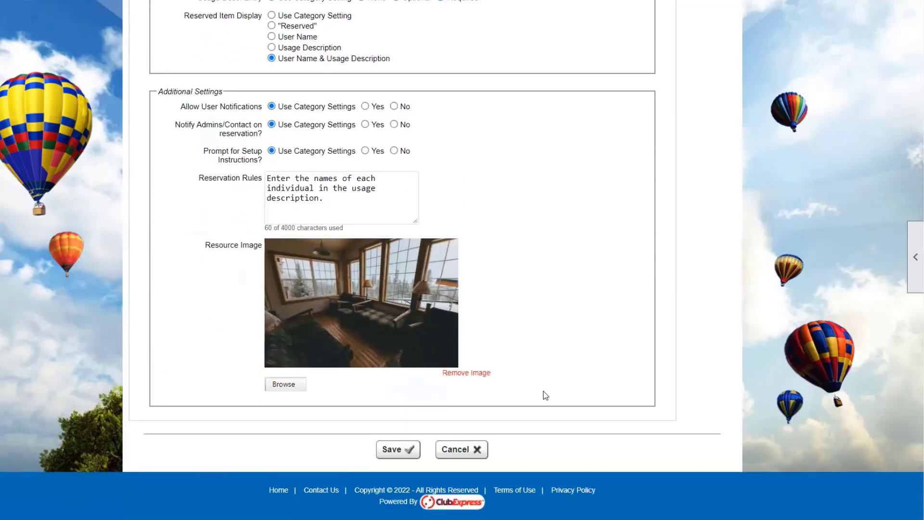
Cancel Individual A's edit, then review Back View Room (Whole Room)'s optional settings.
left_click(475, 449)
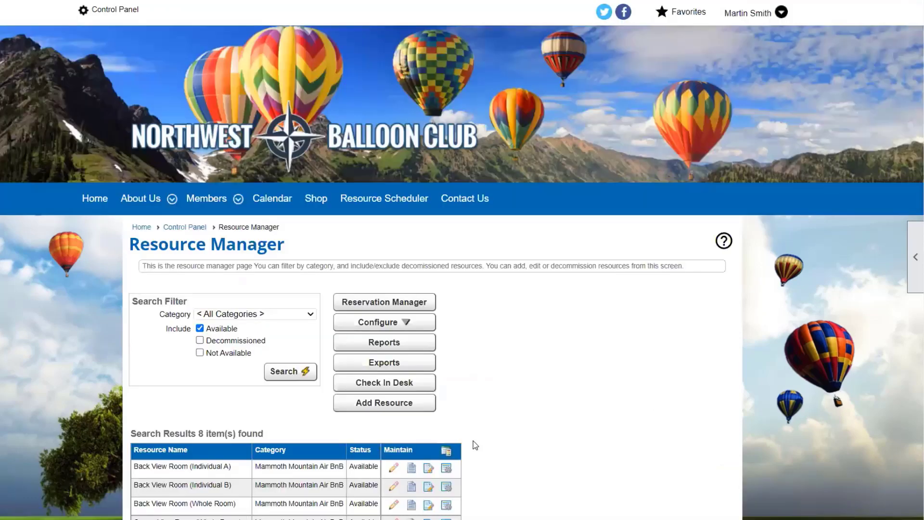
scroll(473, 443, "down", 4)
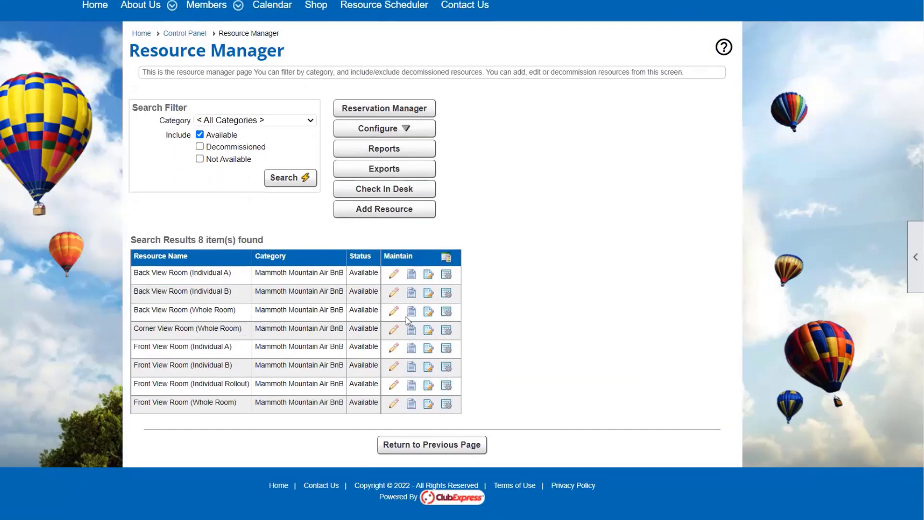
left_click(397, 311)
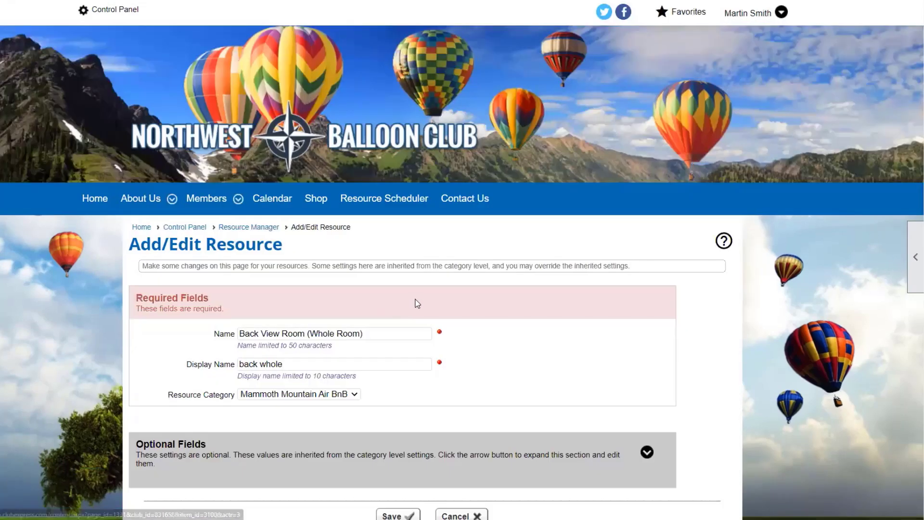
scroll(577, 351, "down", 2)
left_click(647, 380)
scroll(652, 382, "down", 7)
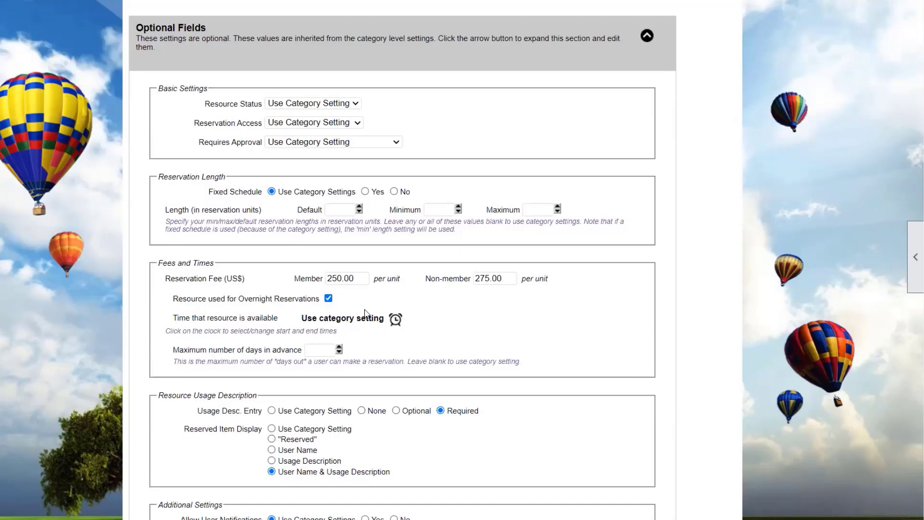
scroll(365, 316, "down", 6)
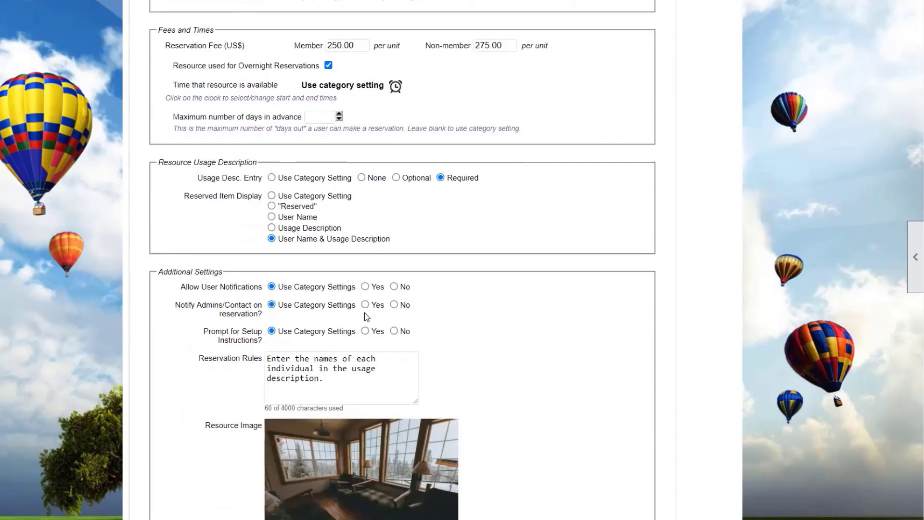
scroll(497, 419, "down", 3)
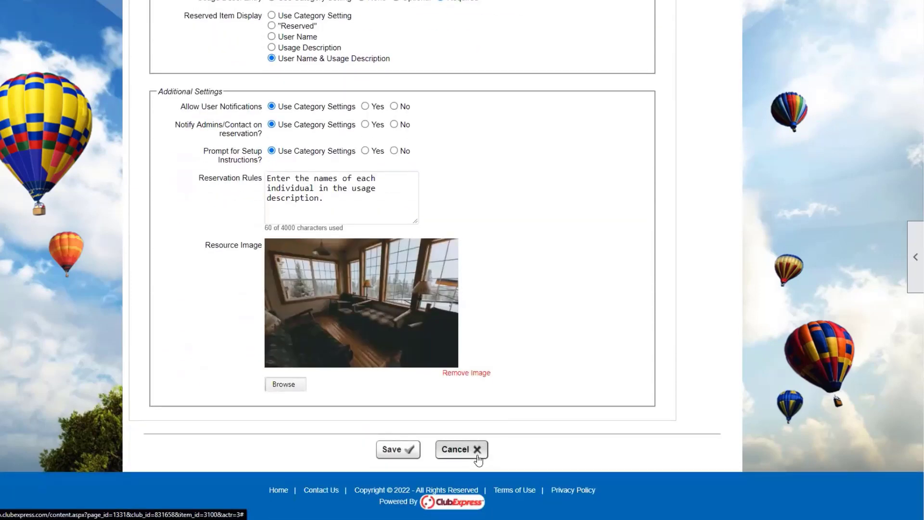
Discard the Whole Room edit and review the eight-room Resource Manager list.
left_click(461, 449)
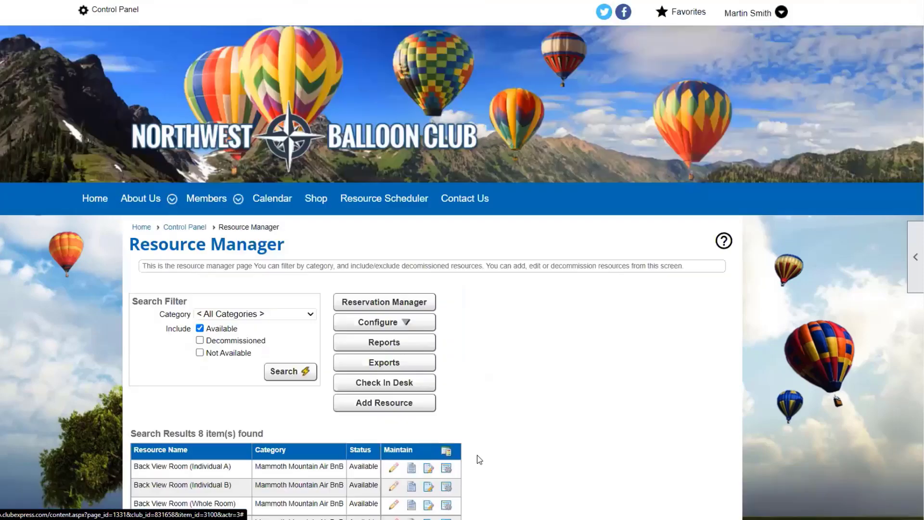
scroll(477, 455, "down", 4)
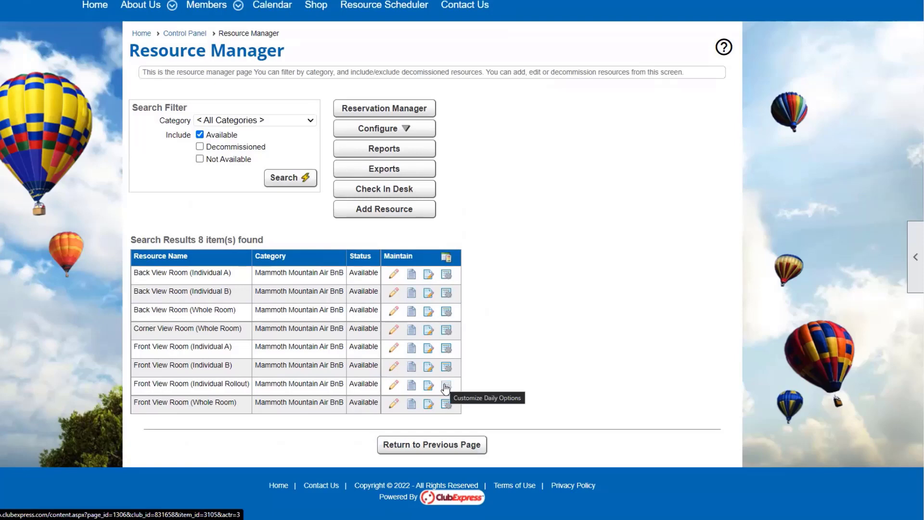
scroll(503, 279, "up", 3)
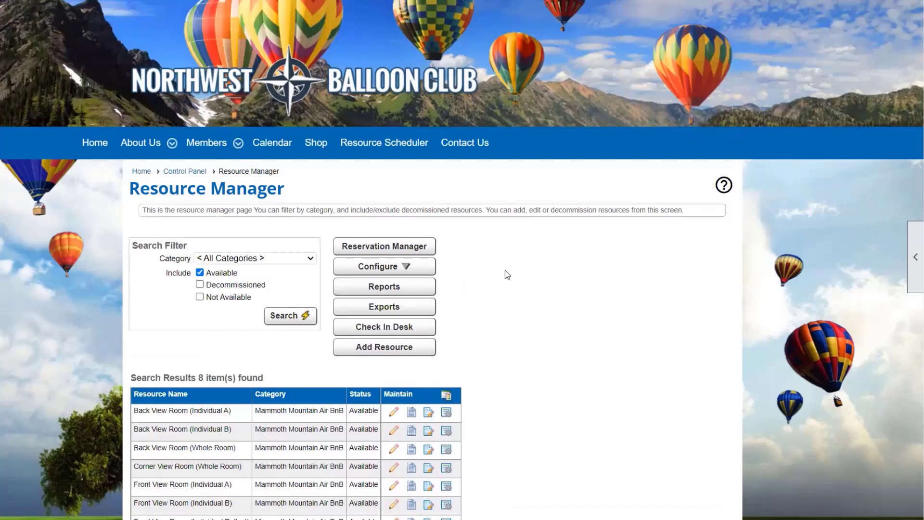
Open the Resource Scheduler and expand Mammoth Mountain Air BnB to browse its whole-room and bed listings.
left_click(372, 147)
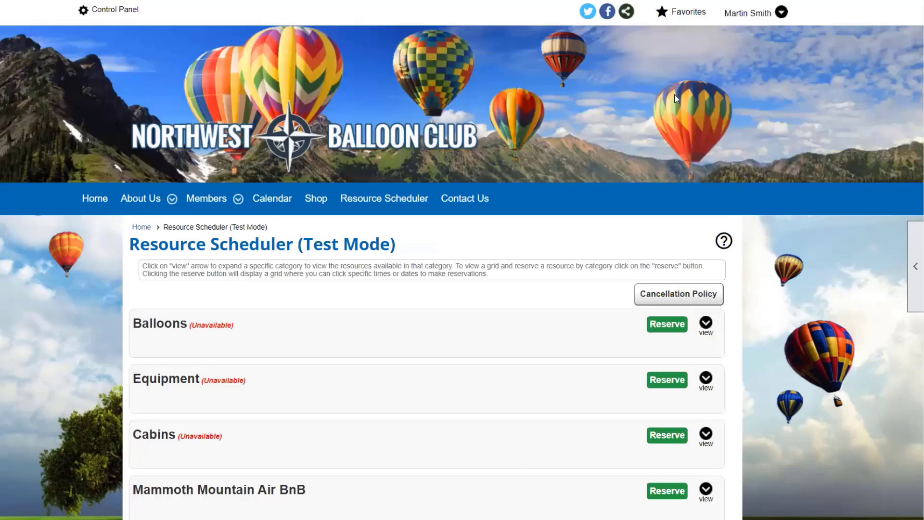
scroll(464, 223, "down", 3)
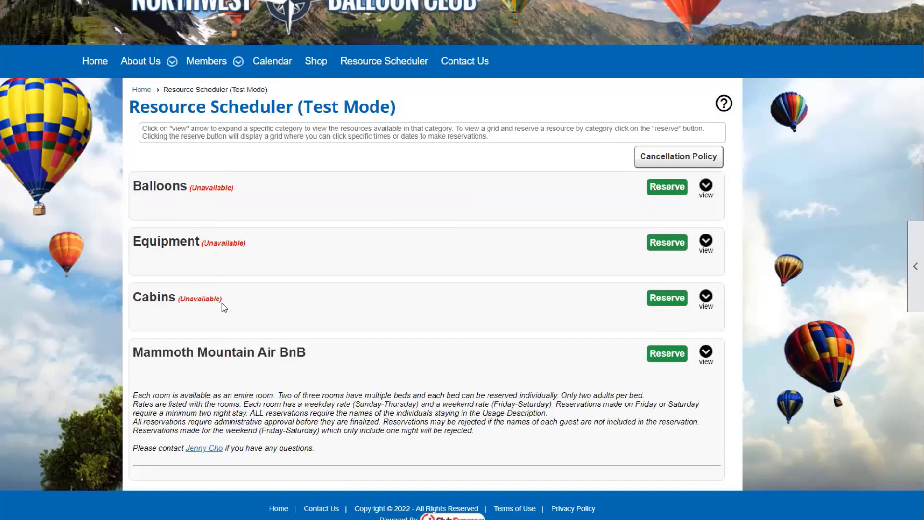
left_click(706, 362)
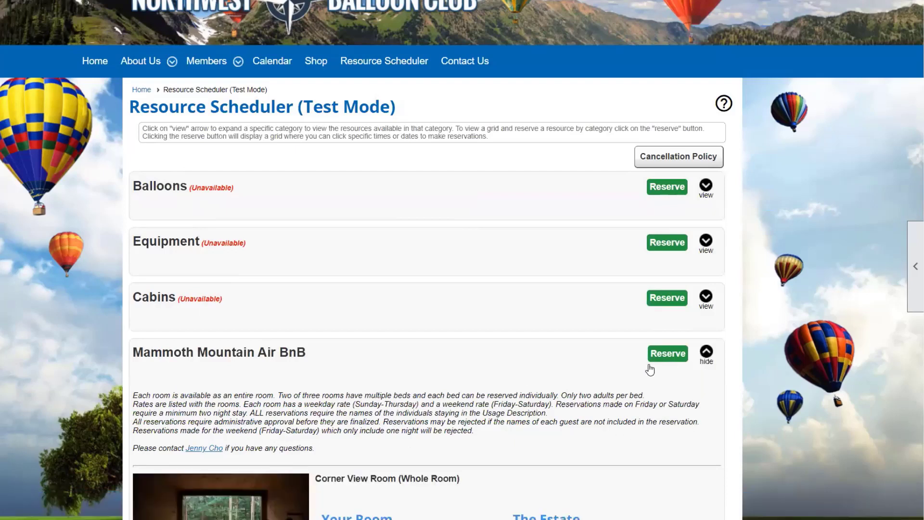
scroll(363, 438, "down", 3)
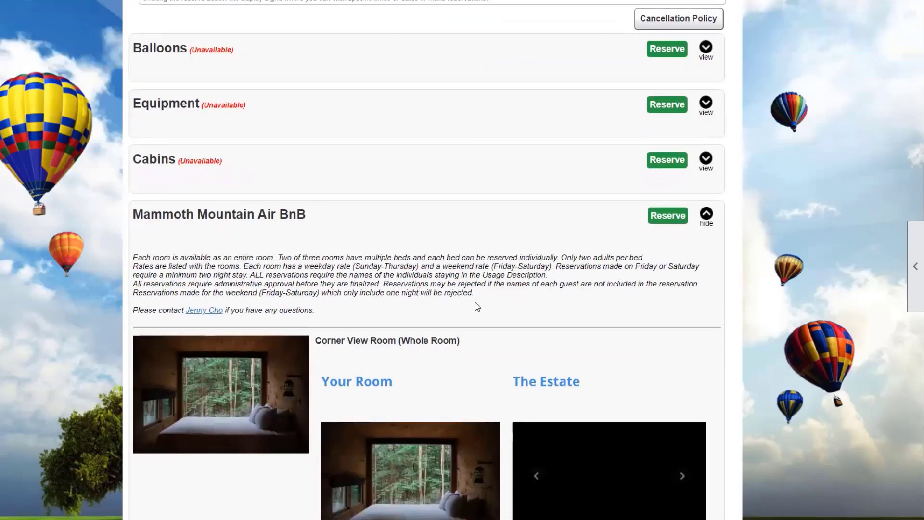
left_click(706, 213)
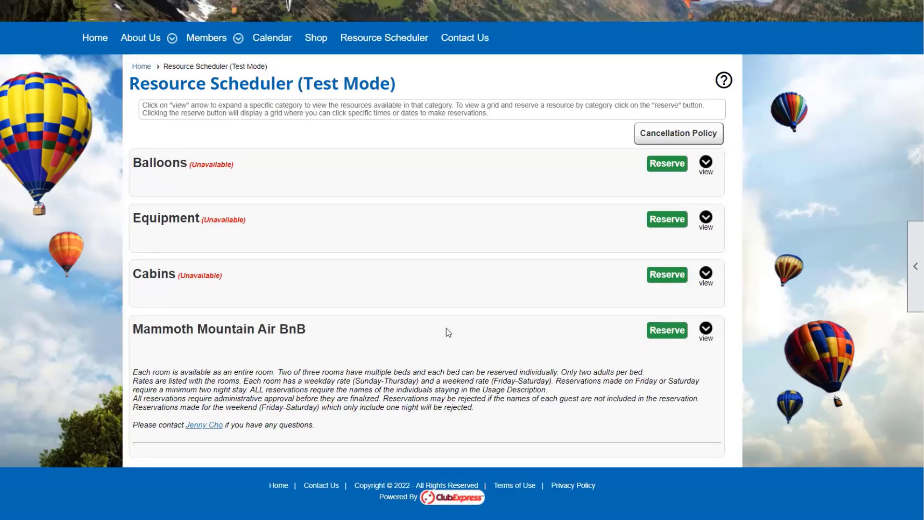
left_click(706, 331)
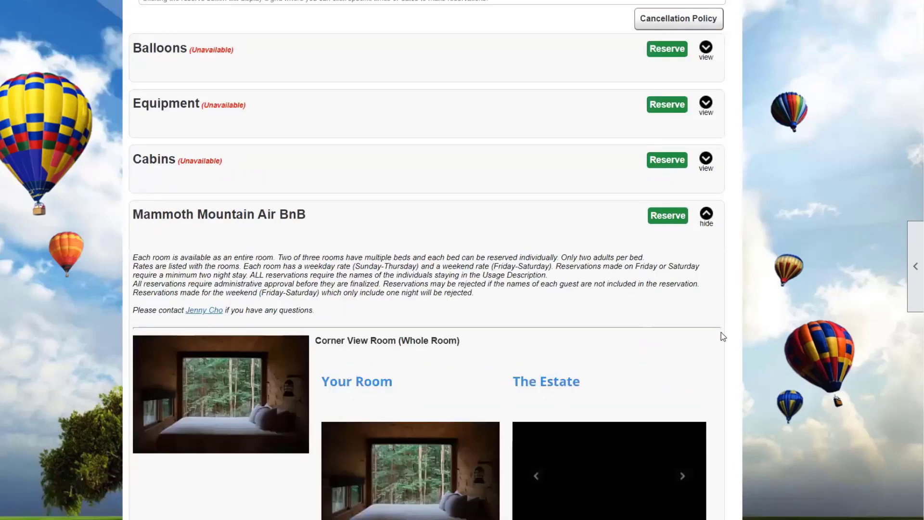
scroll(776, 305, "down", 6)
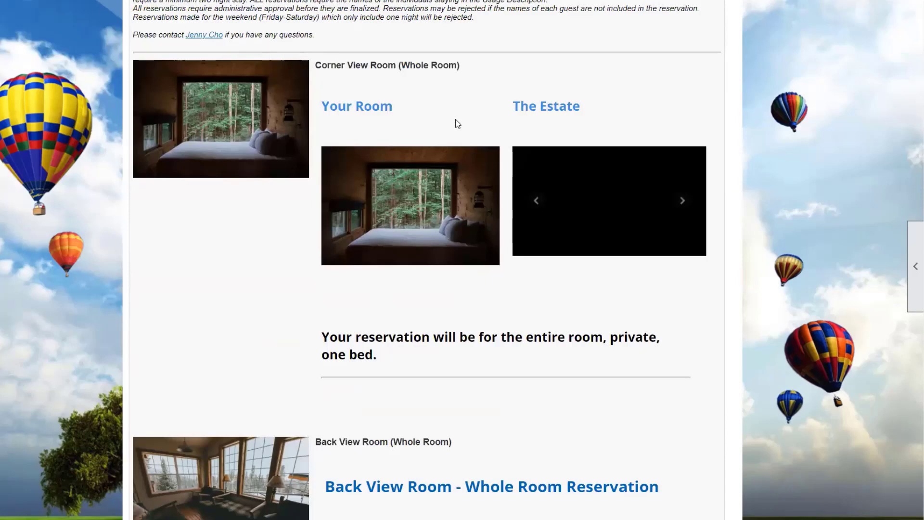
scroll(484, 188, "down", 9)
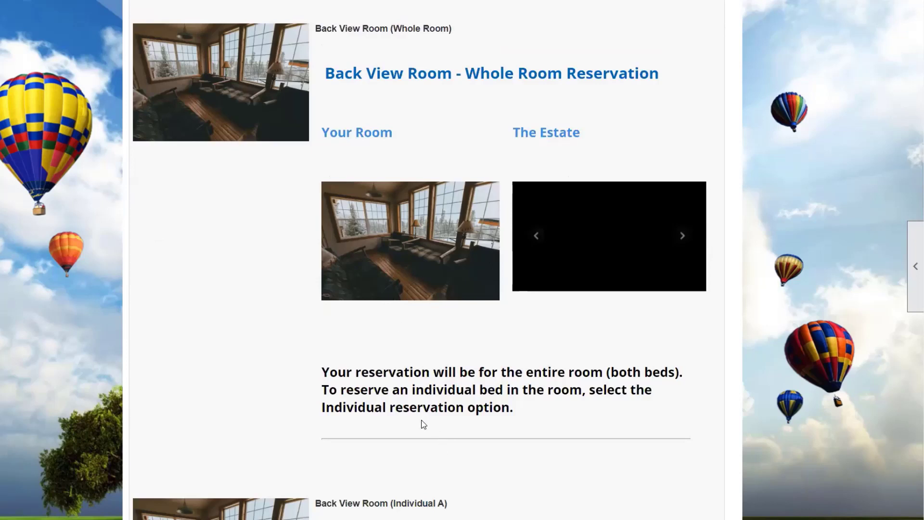
scroll(421, 414, "down", 20)
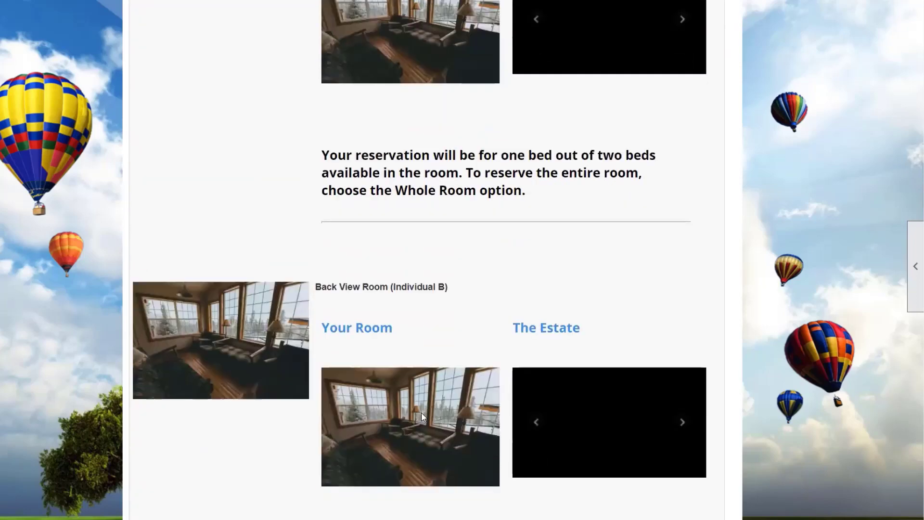
scroll(424, 416, "down", 8)
scroll(424, 417, "up", 14)
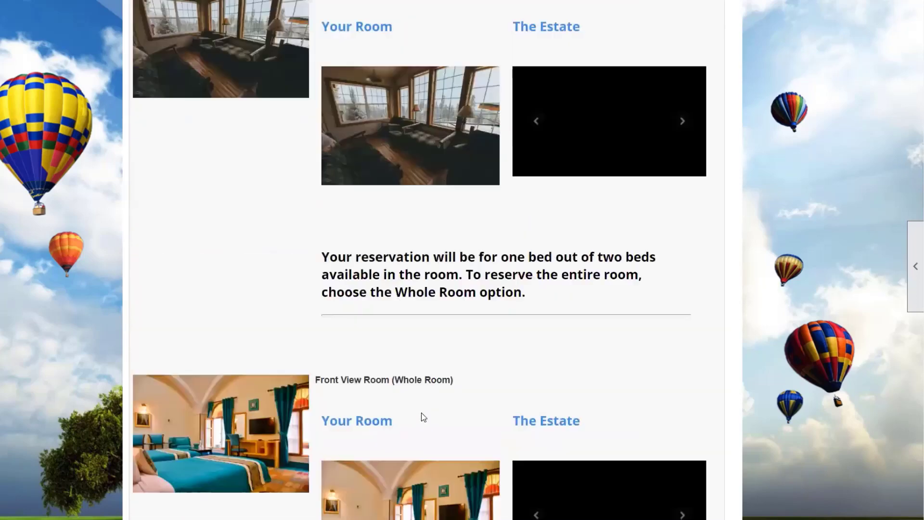
scroll(420, 413, "up", 15)
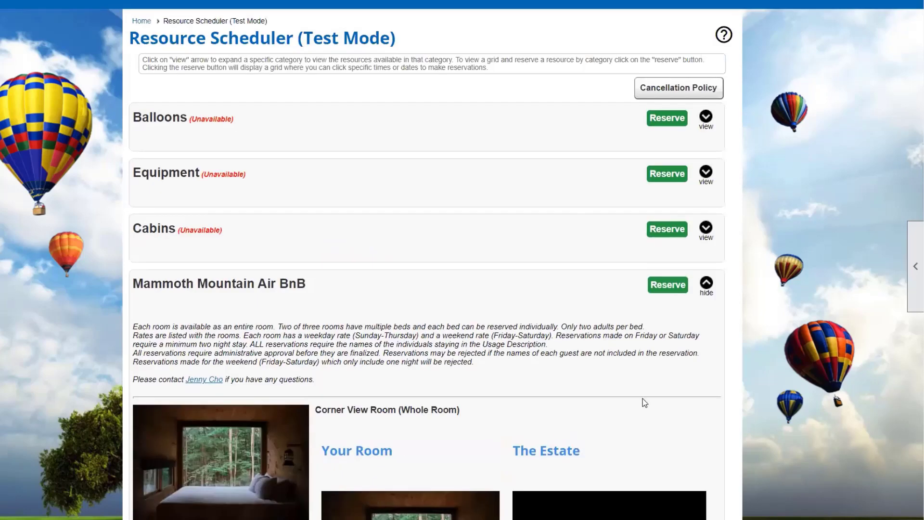
Open the Mammoth Mountain Air BnB Scheduling Calendar, check April 2022 bookings, and reveal the side panel.
left_click(656, 287)
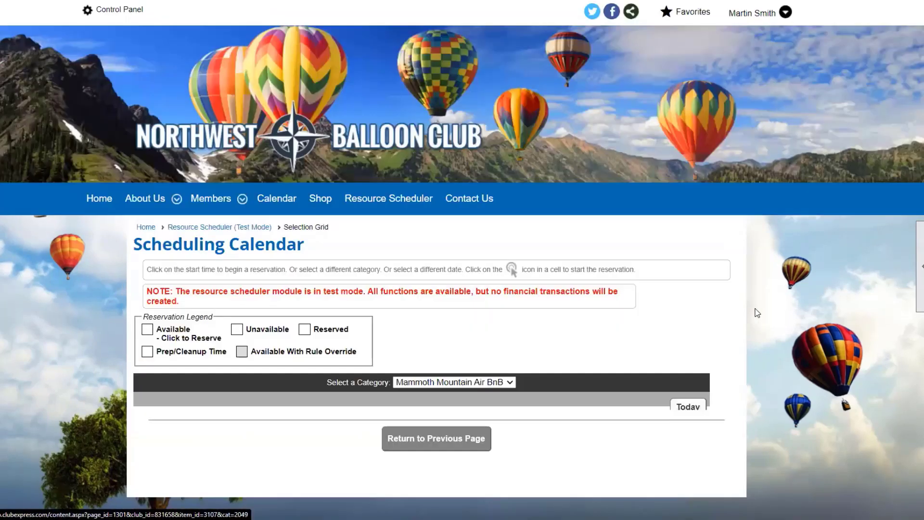
scroll(764, 333, "down", 6)
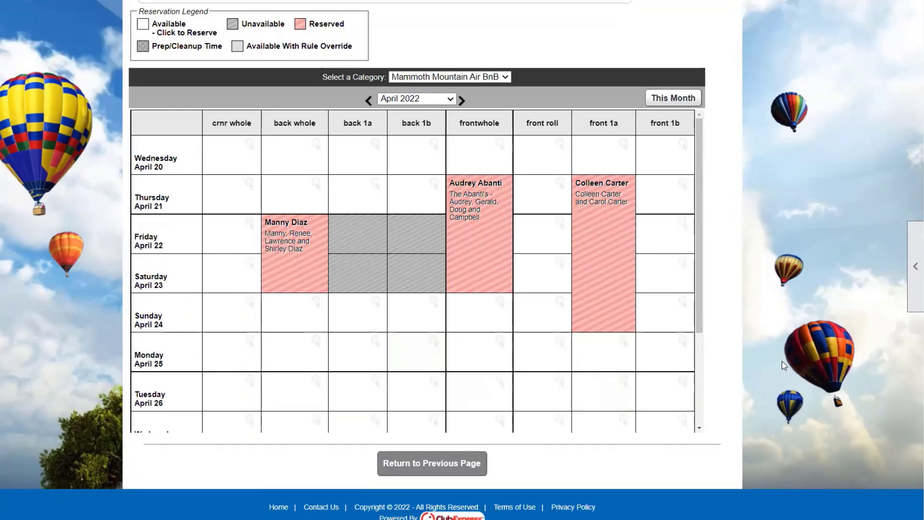
scroll(724, 337, "up", 5)
left_click(911, 306)
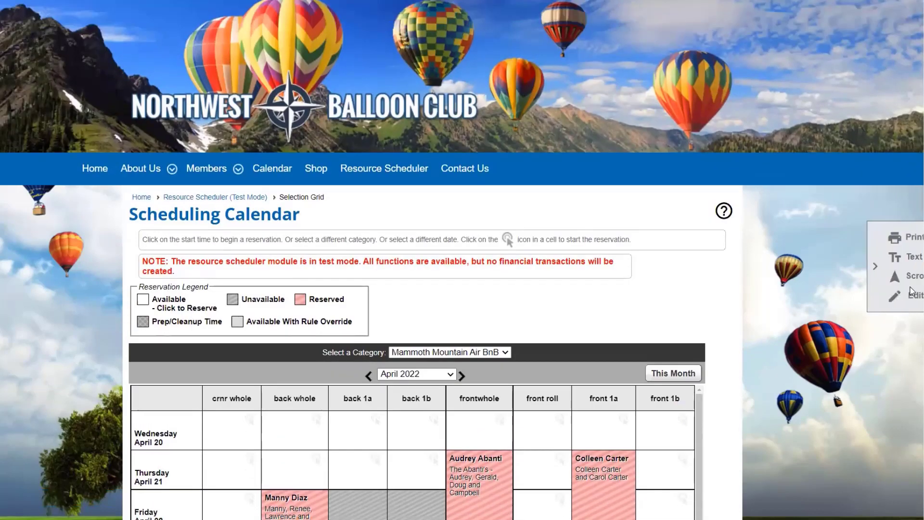
Open the Back View Room (Whole Room) daily options, showing Friday at 260.00 member and 310.00 non-member.
left_click(824, 302)
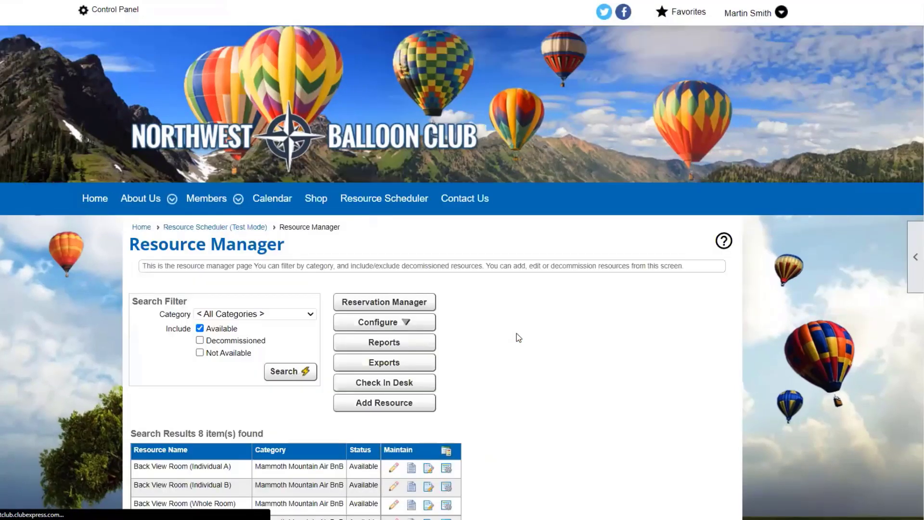
scroll(517, 336, "down", 3)
scroll(517, 338, "down", 1)
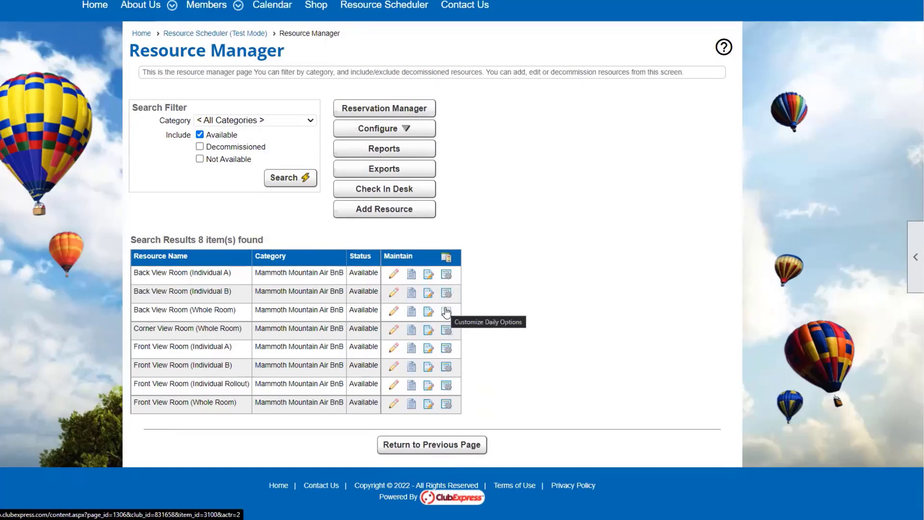
left_click(447, 313)
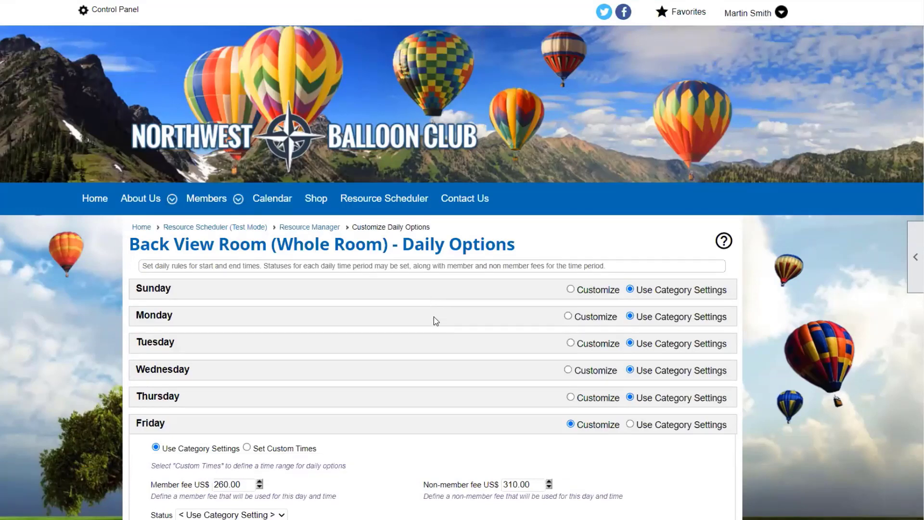
Review the room's weekday settings, checking Friday's status choices without changing them.
scroll(434, 319, "down", 1)
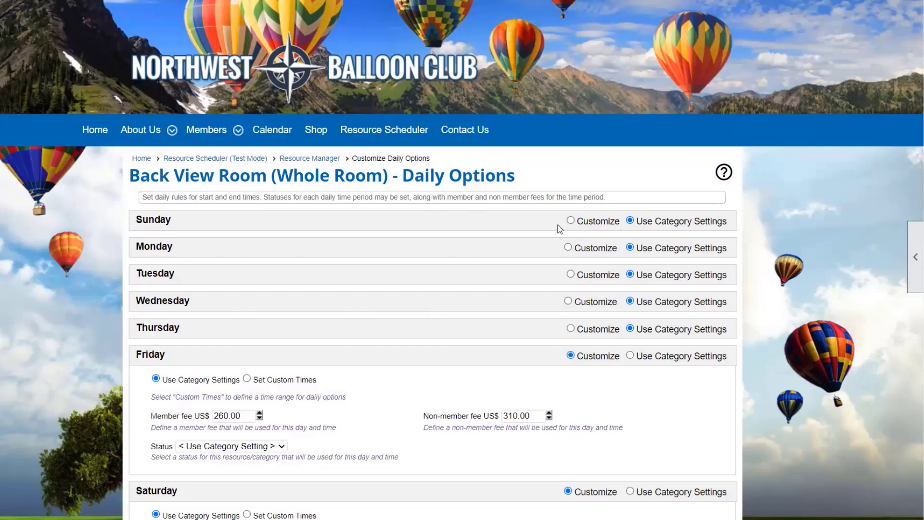
scroll(558, 224, "down", 3)
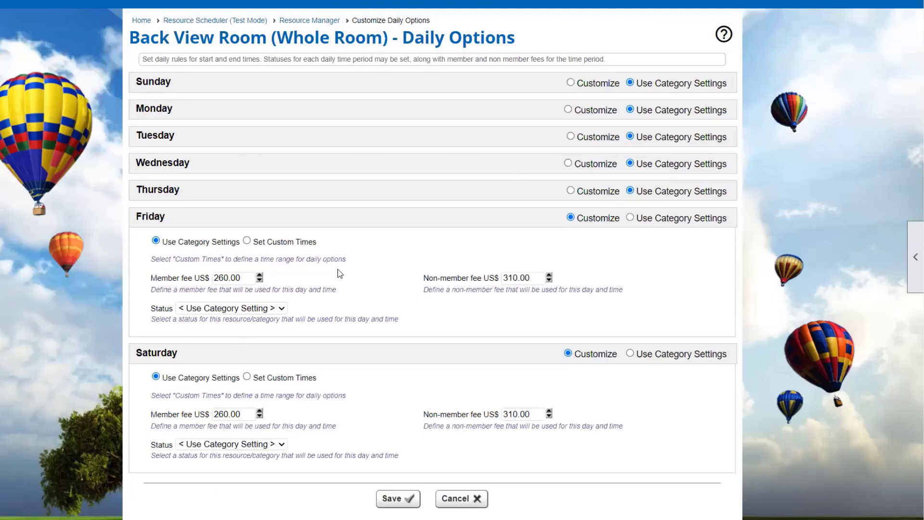
scroll(461, 281, "down", 2)
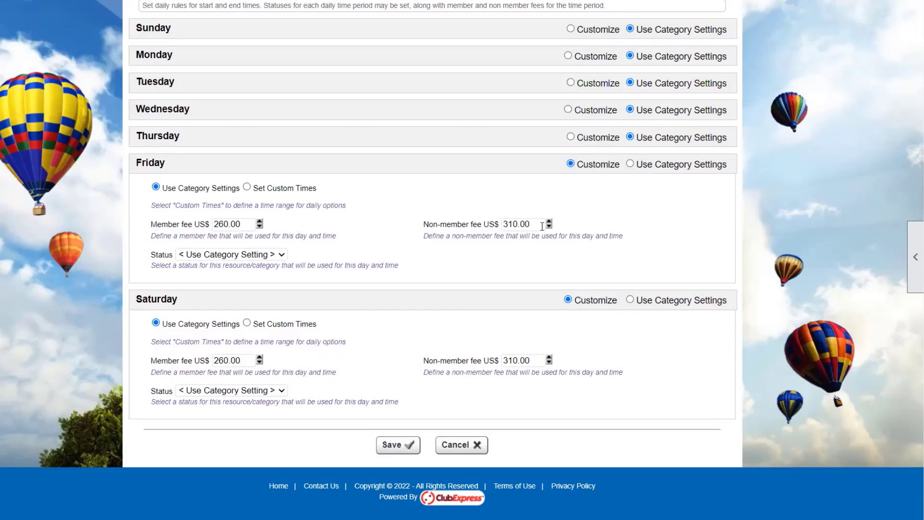
left_click(230, 255)
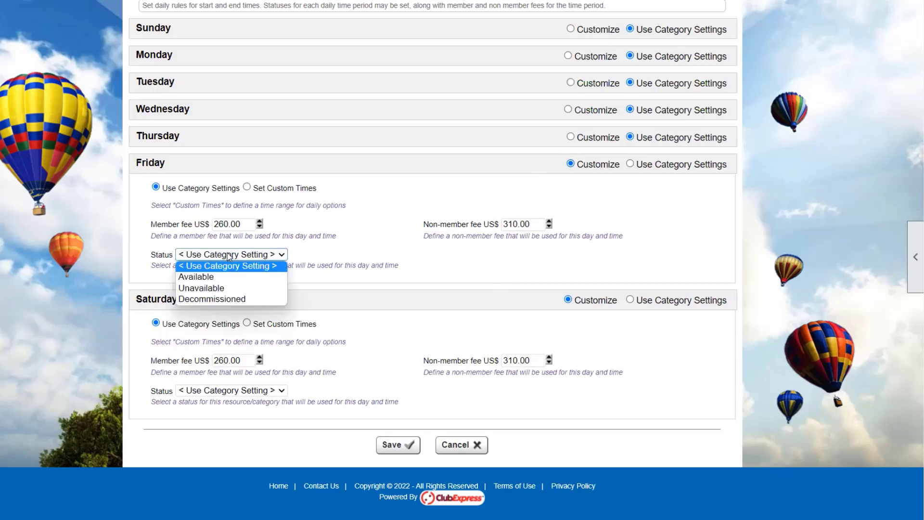
left_click(229, 255)
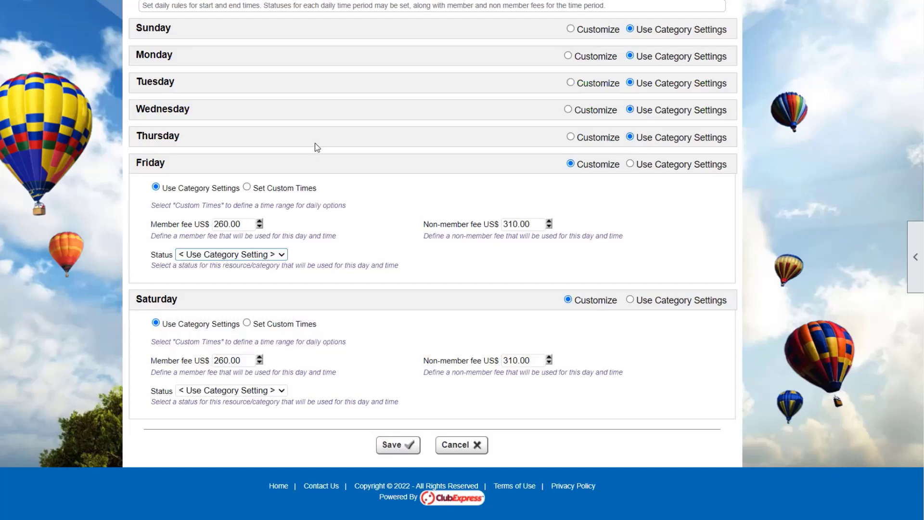
Customize Wednesday with status Unavailable and save the room's daily options.
left_click(581, 112)
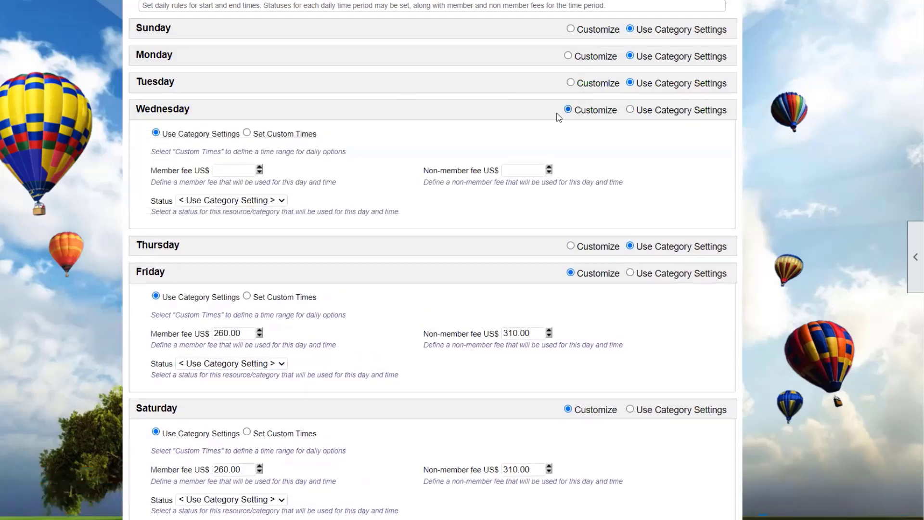
left_click(233, 201)
left_click(231, 234)
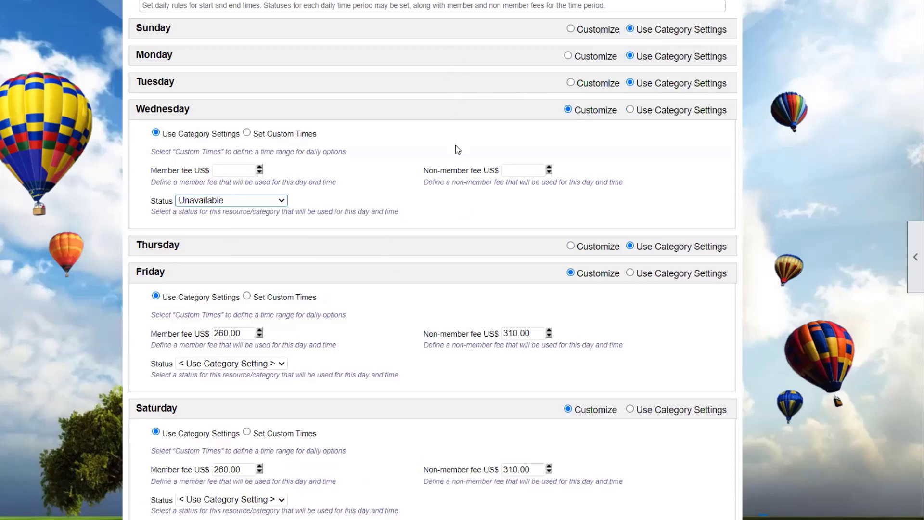
scroll(281, 130, "up", 3)
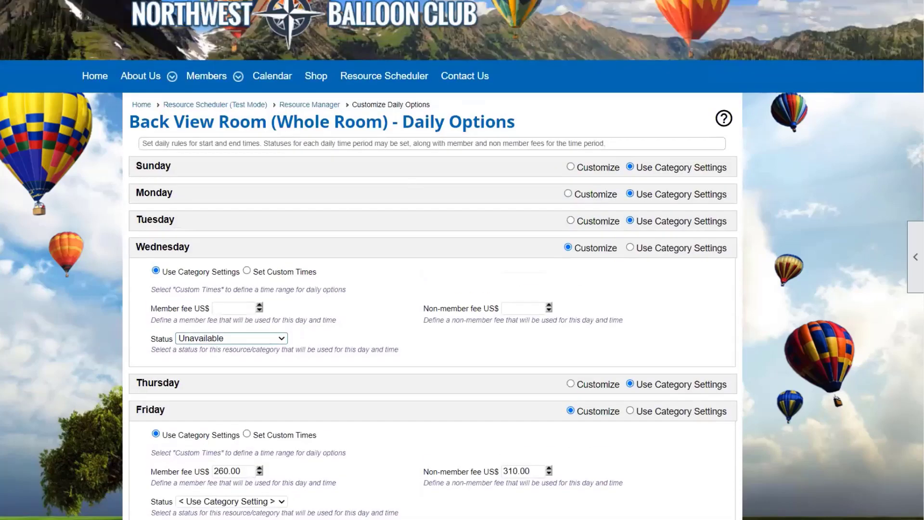
scroll(486, 267, "down", 1)
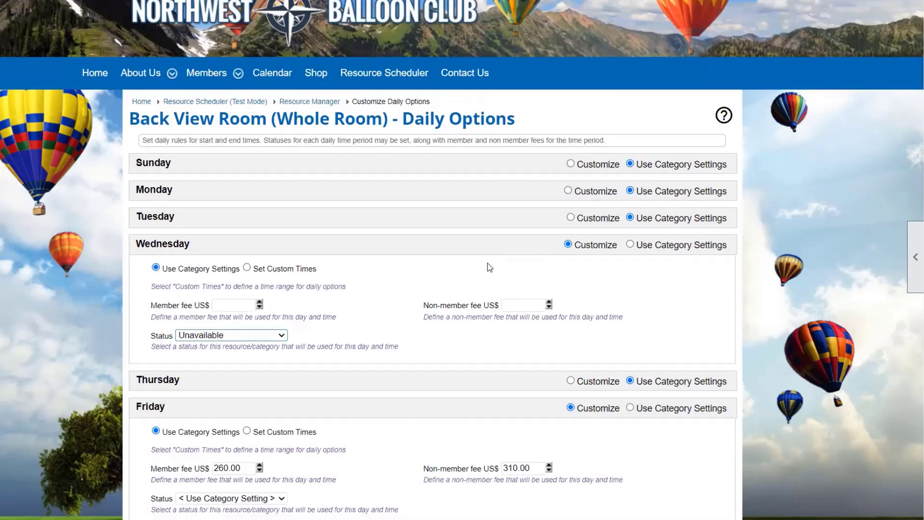
scroll(489, 267, "down", 5)
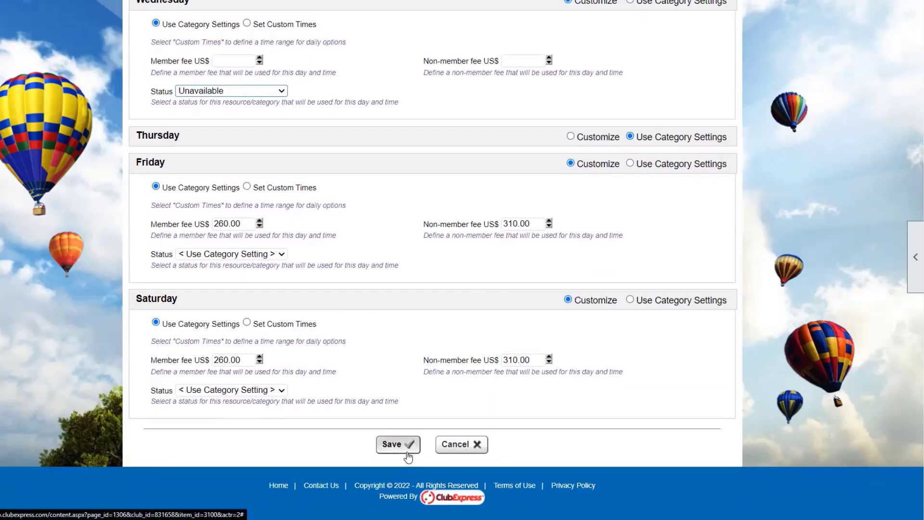
left_click(408, 456)
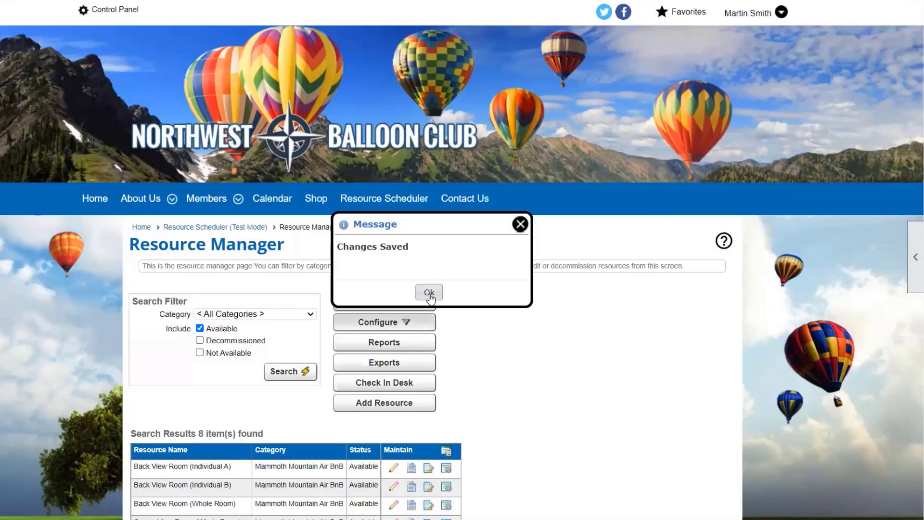
left_click(429, 294)
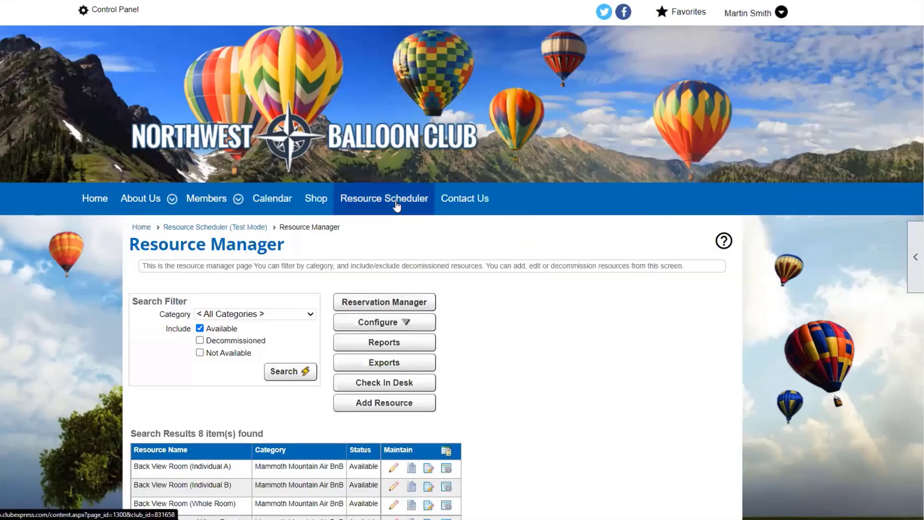
Open the Mammoth Mountain Air BnB reservation calendar from the Resource Scheduler.
left_click(395, 202)
scroll(623, 243, "down", 3)
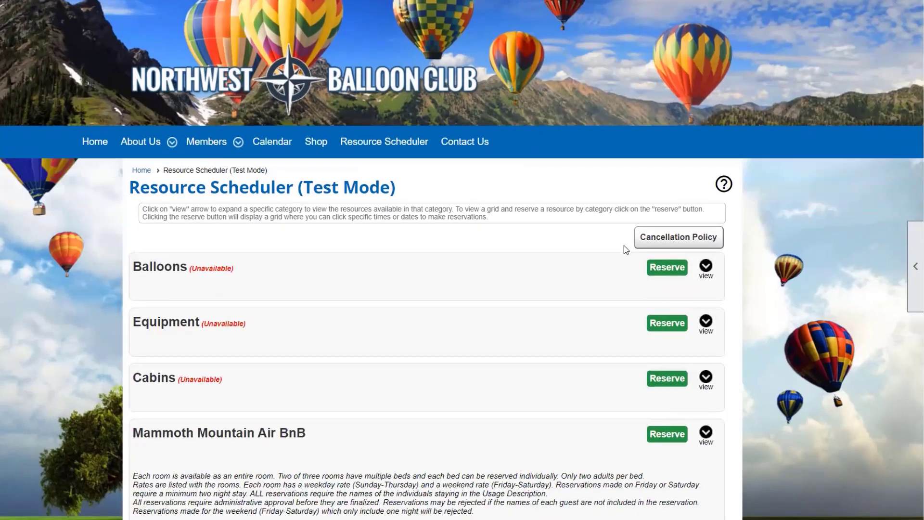
scroll(644, 336, "down", 1)
left_click(665, 327)
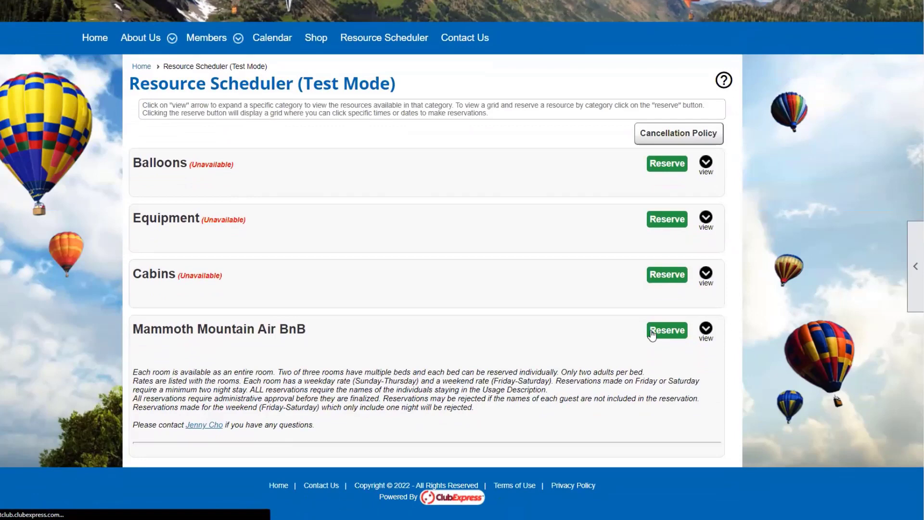
Check the April 2022 grid showing the back whole room unavailable on Wednesdays April 20 and 27.
scroll(651, 335, "down", 6)
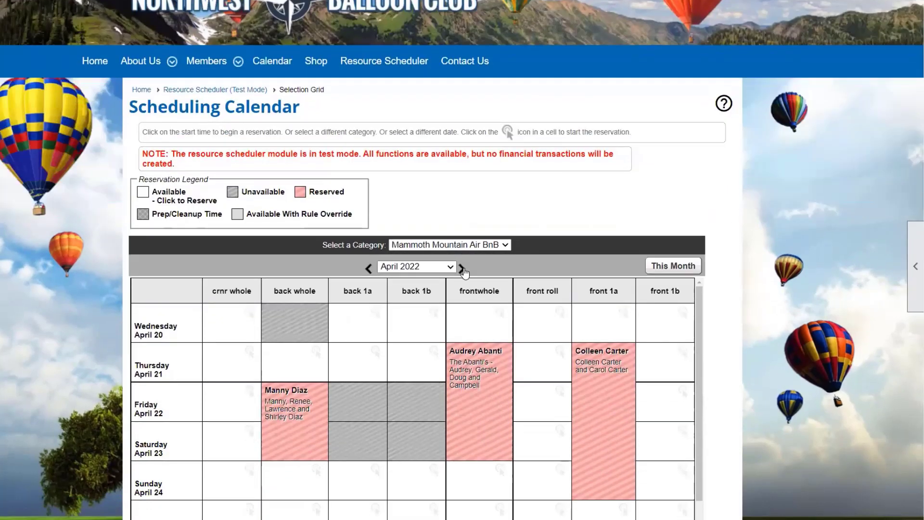
scroll(446, 82, "down", 1)
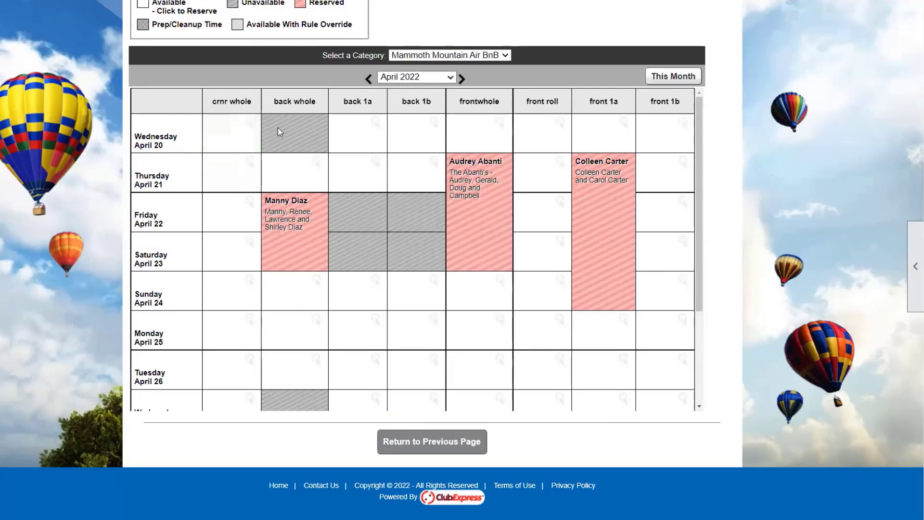
scroll(344, 257, "down", 3)
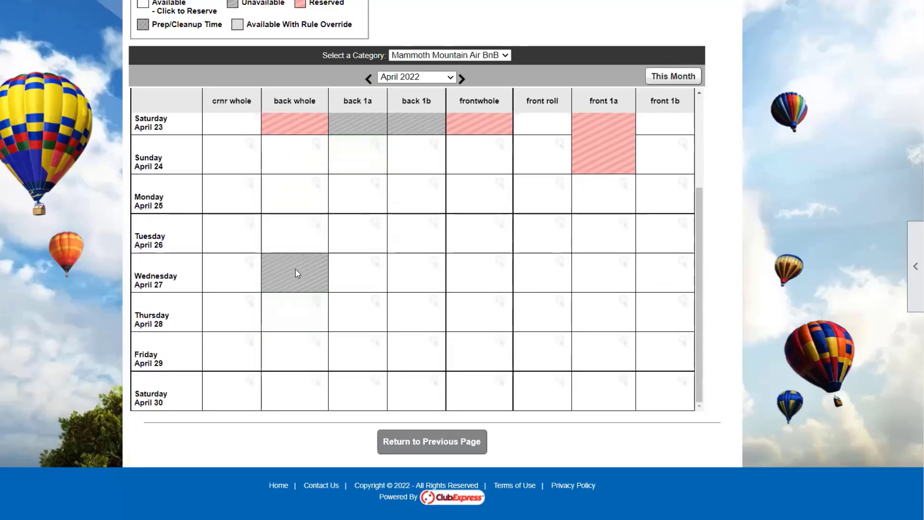
scroll(297, 274, "up", 3)
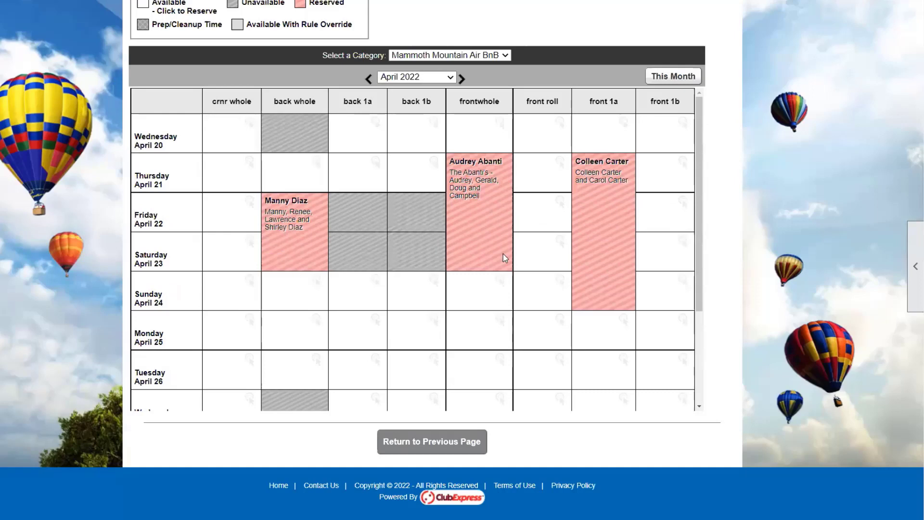
scroll(258, 186, "up", 5)
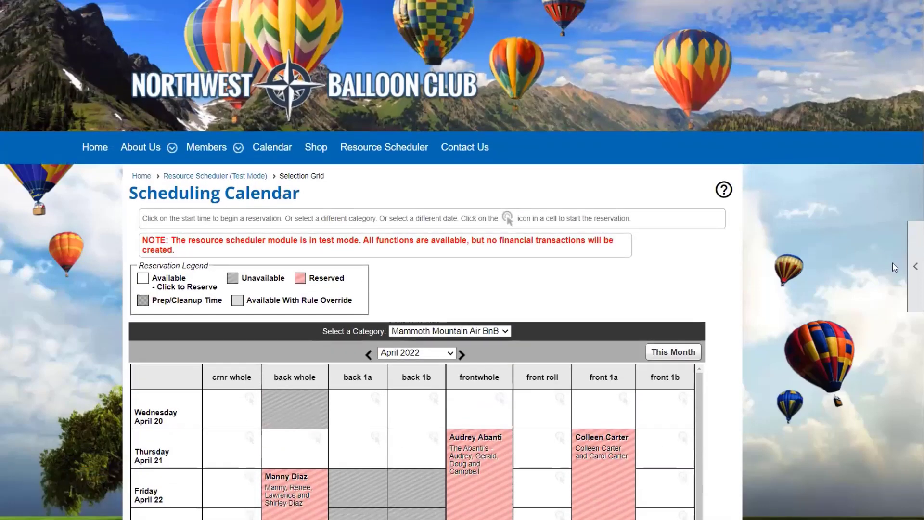
left_click(914, 272)
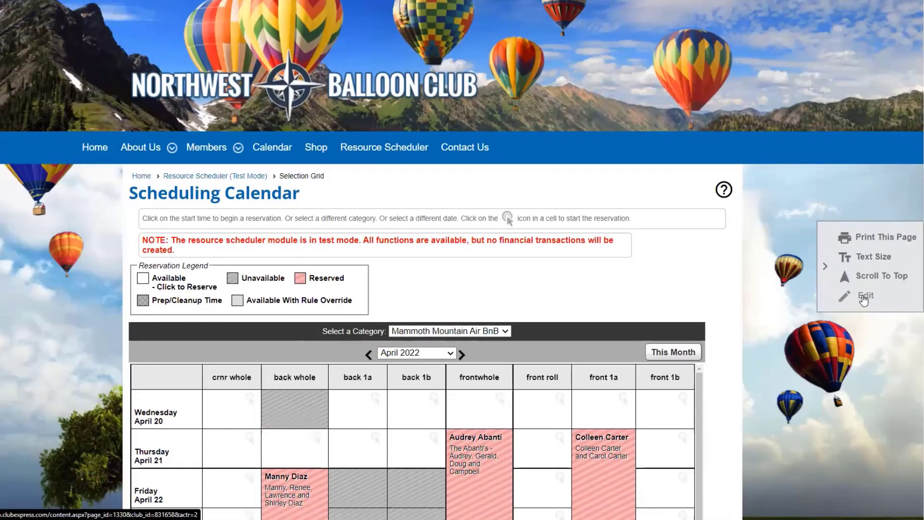
Check the module Options, keep Resource Manager as main admin page, then return to Resource Manager.
left_click(864, 299)
scroll(533, 351, "down", 3)
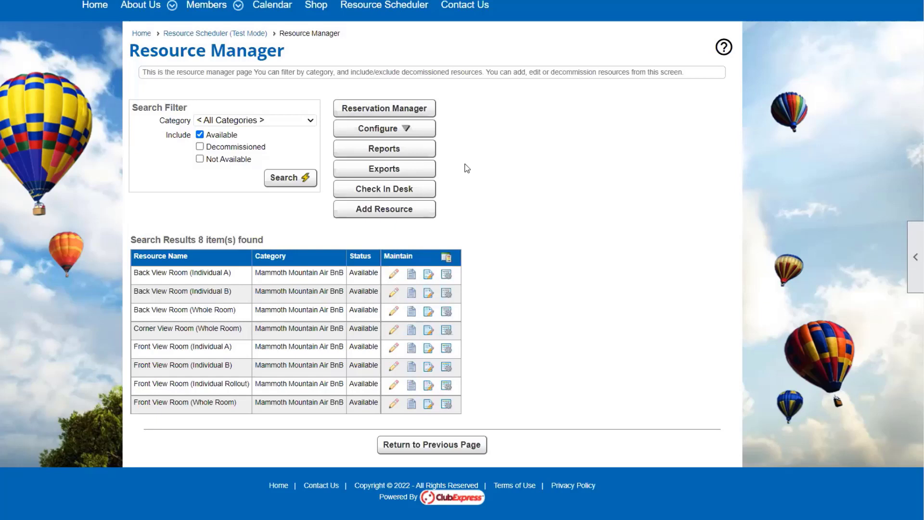
left_click(420, 128)
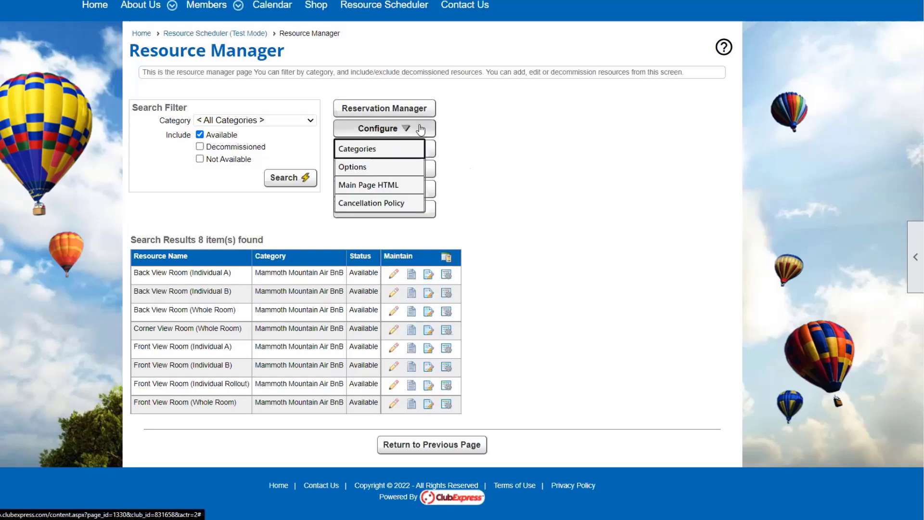
left_click(409, 166)
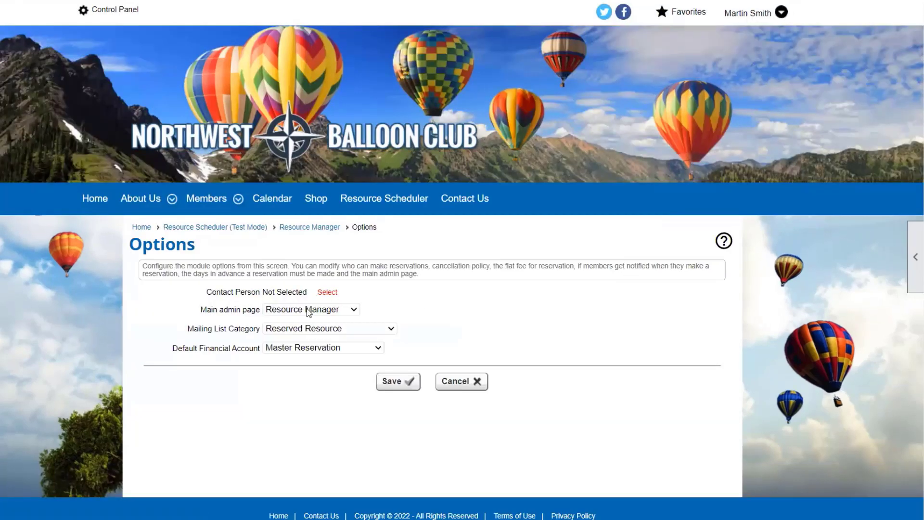
left_click(304, 313)
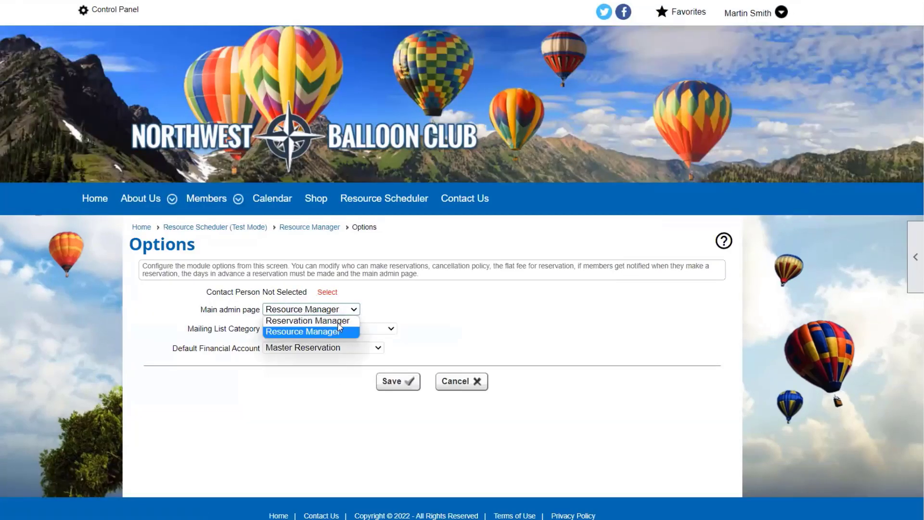
left_click(426, 289)
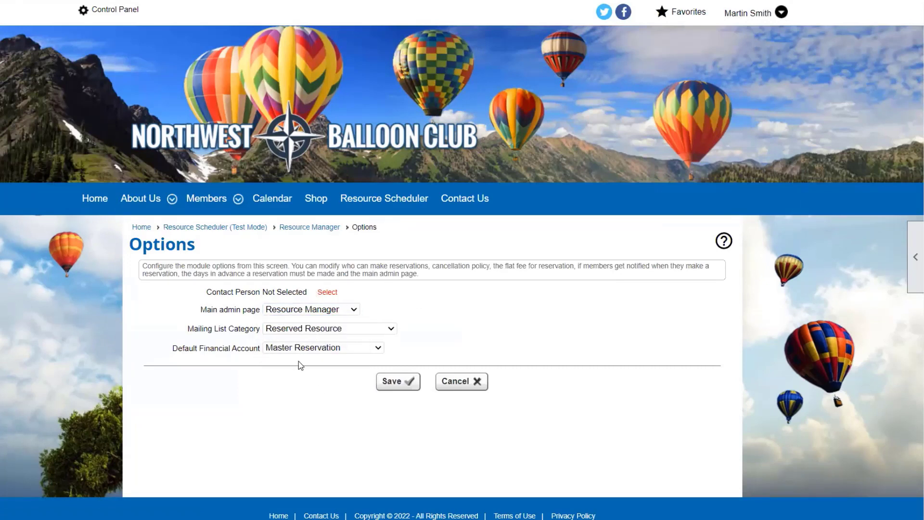
left_click(301, 228)
Read the Configure > Cancellation Policy text and close it without saving.
left_click(385, 322)
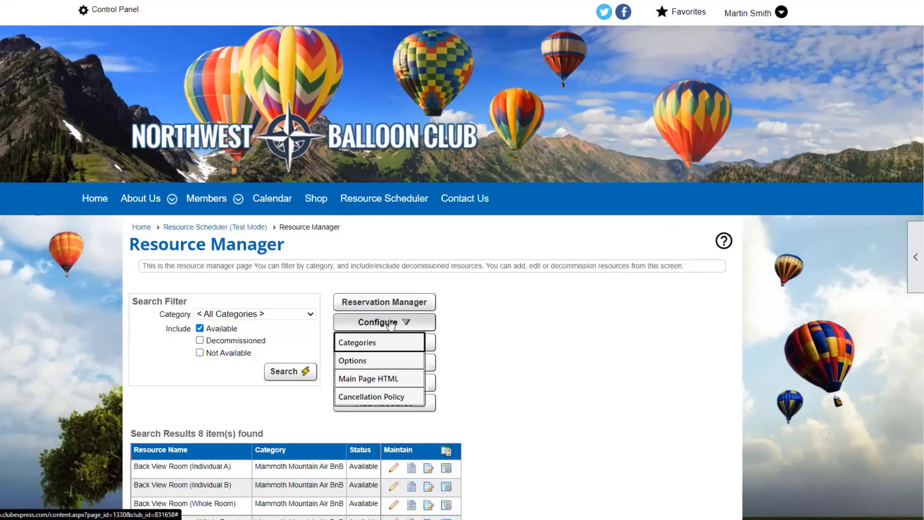
scroll(393, 329, "down", 1)
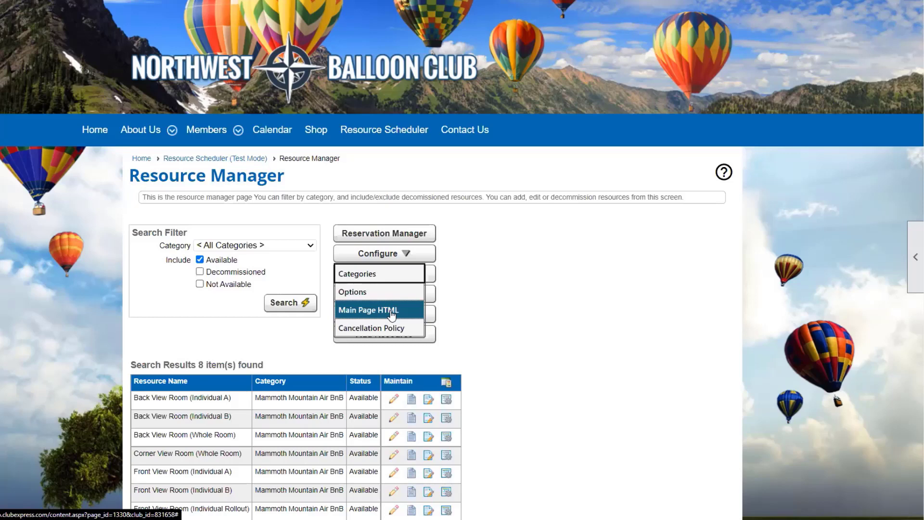
left_click(391, 328)
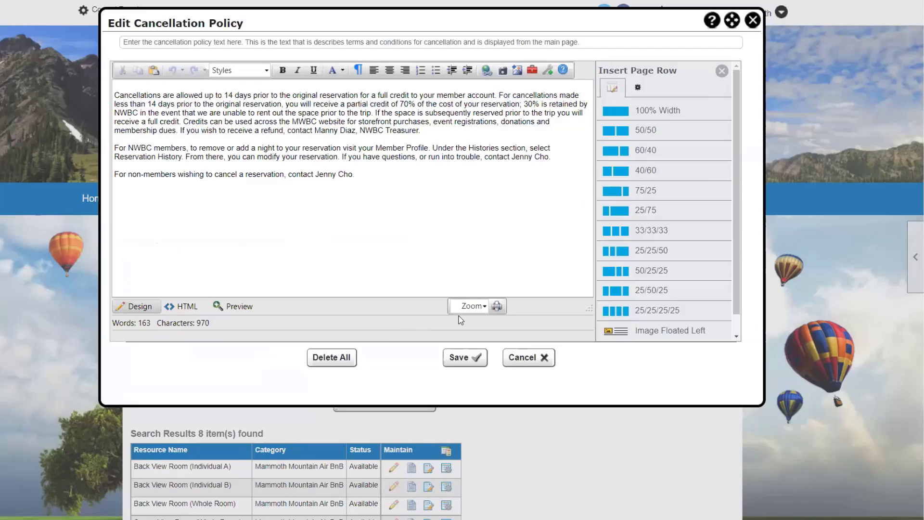
left_click(529, 359)
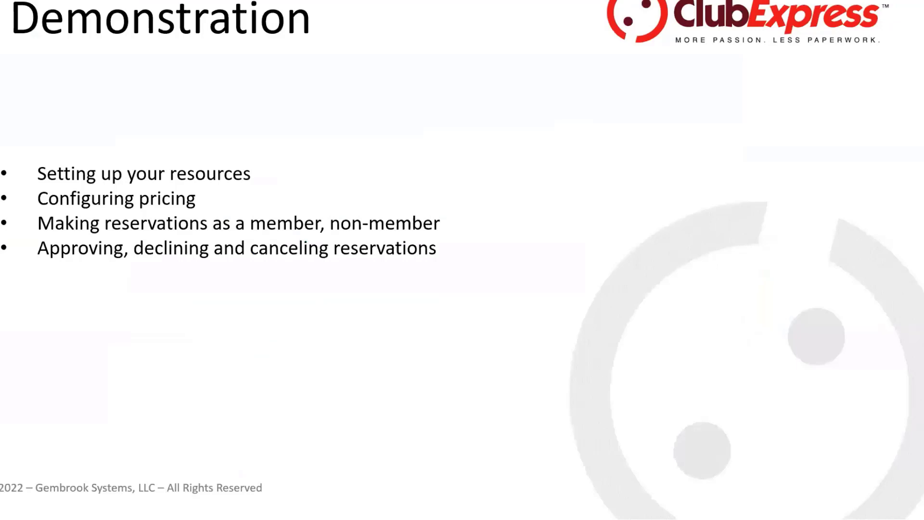
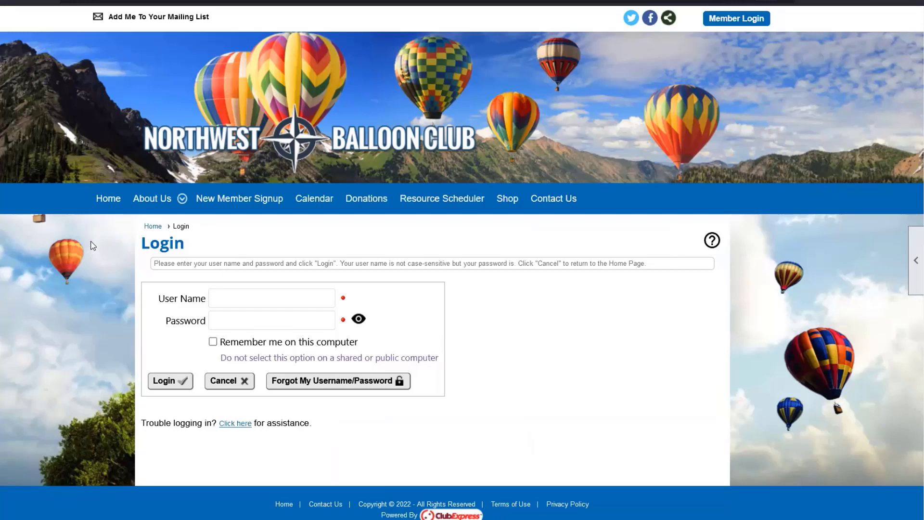
Open the Resource Scheduler and expand the Mammoth Mountain Air BnB listing to browse its rooms.
left_click(462, 192)
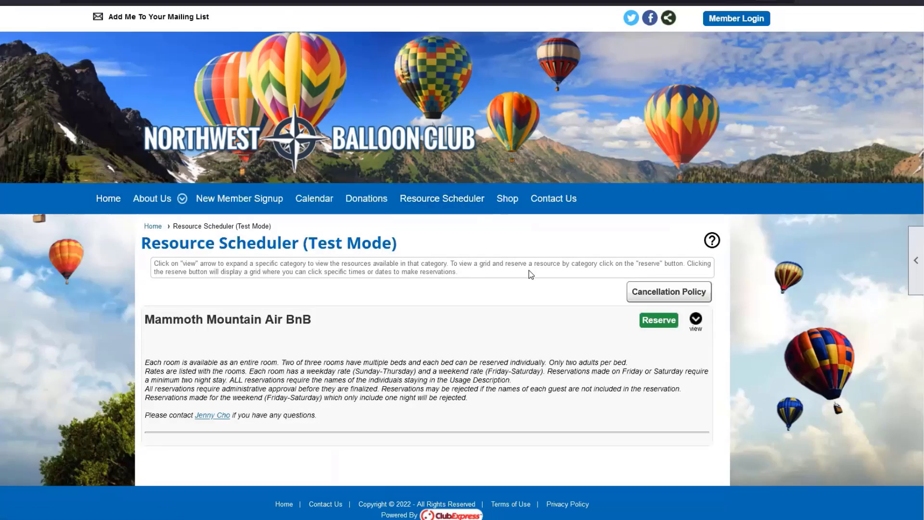
scroll(531, 274, "down", 1)
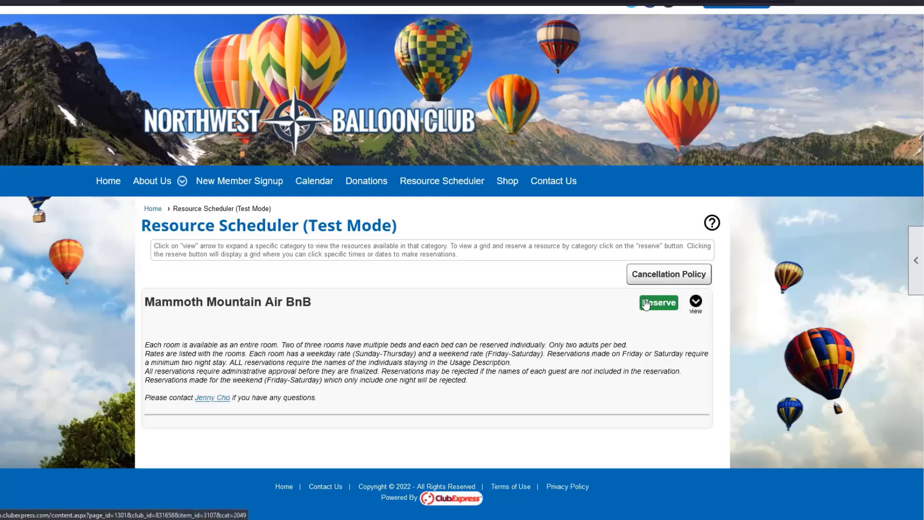
left_click(696, 301)
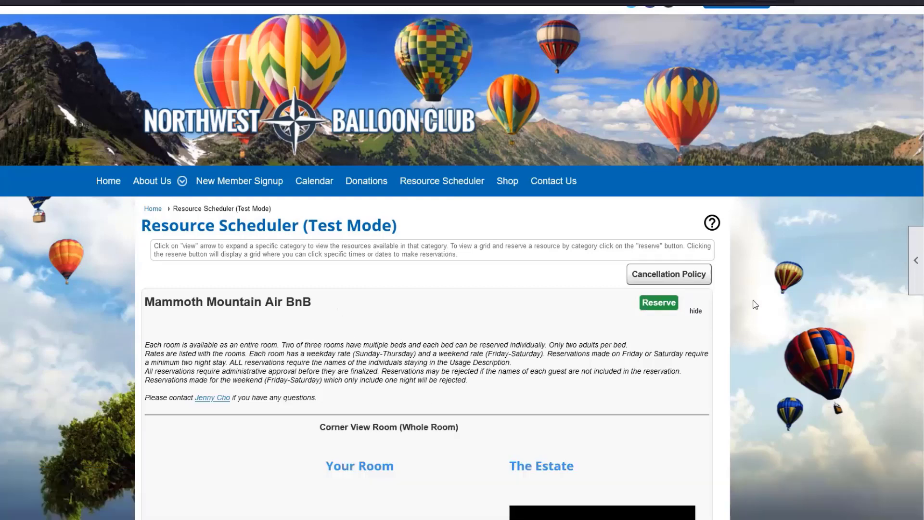
scroll(754, 303, "down", 4)
scroll(754, 305, "down", 20)
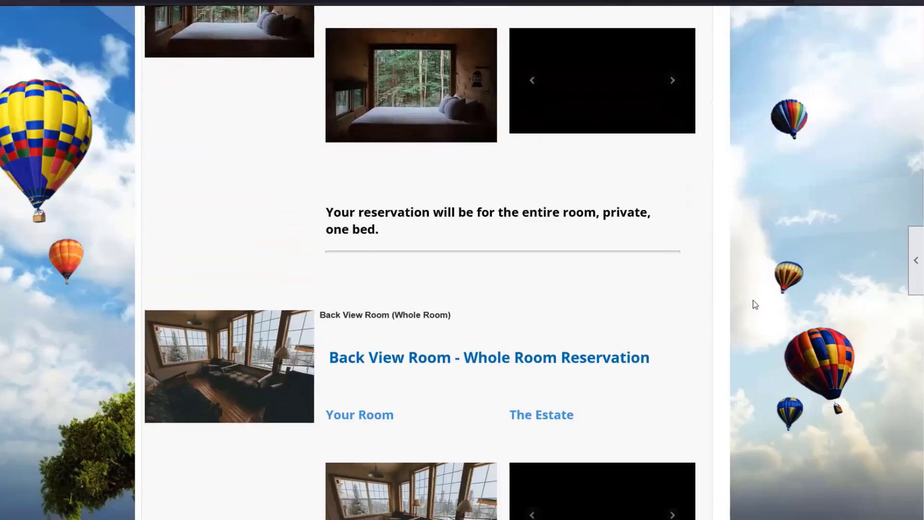
scroll(754, 304, "down", 20)
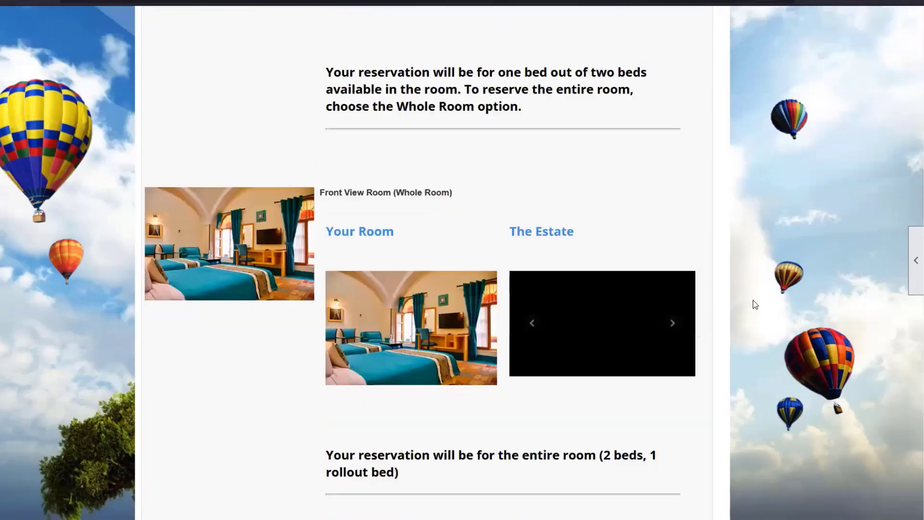
scroll(754, 305, "down", 6)
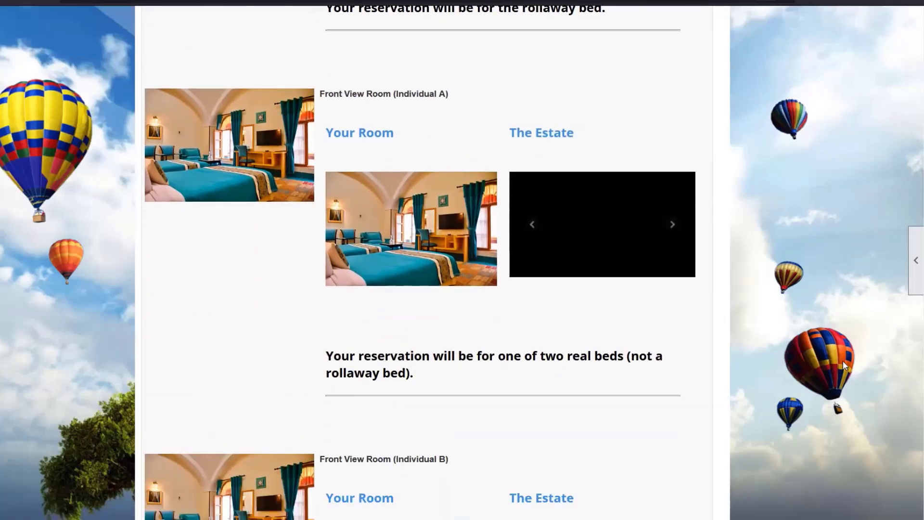
left_click_drag(918, 416, 901, 68)
scroll(780, 109, "up", 10)
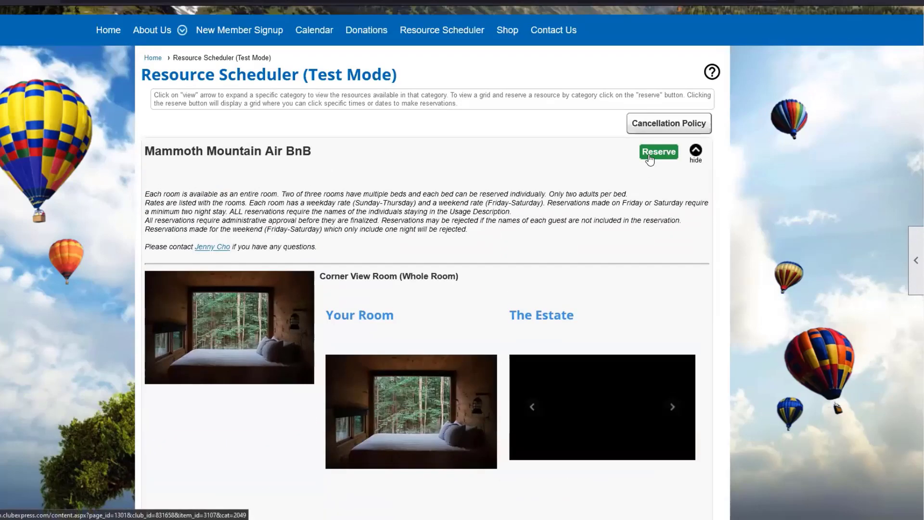
Open the Air BnB reservation calendar and start booking front 1b for Thursday April 21.
left_click(649, 154)
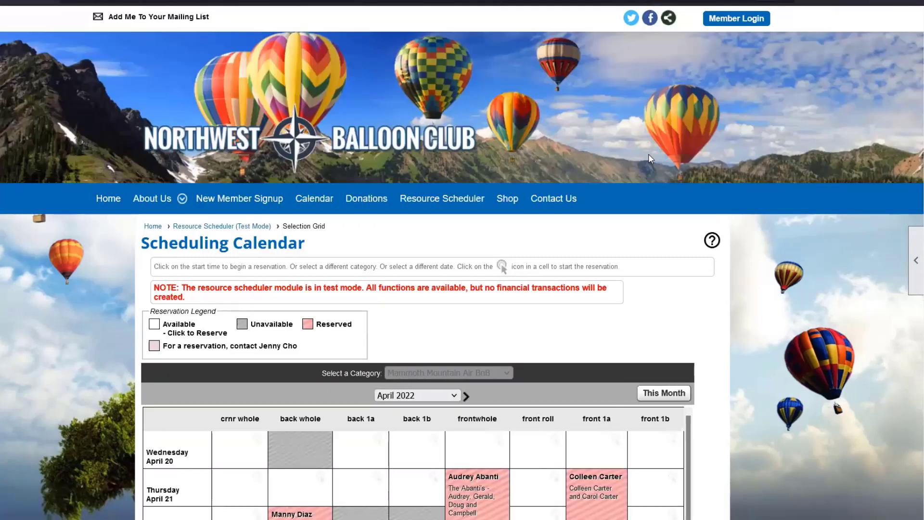
scroll(793, 228, "down", 1)
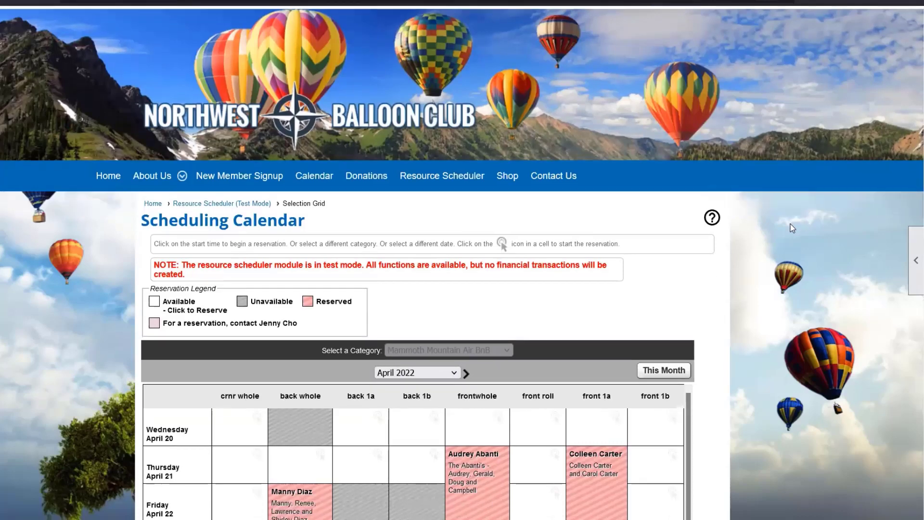
scroll(793, 228, "down", 5)
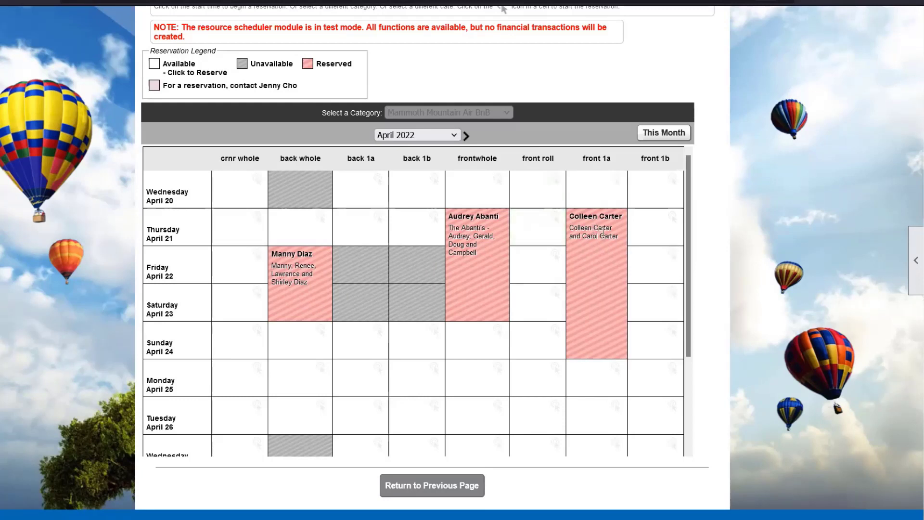
left_click(648, 228)
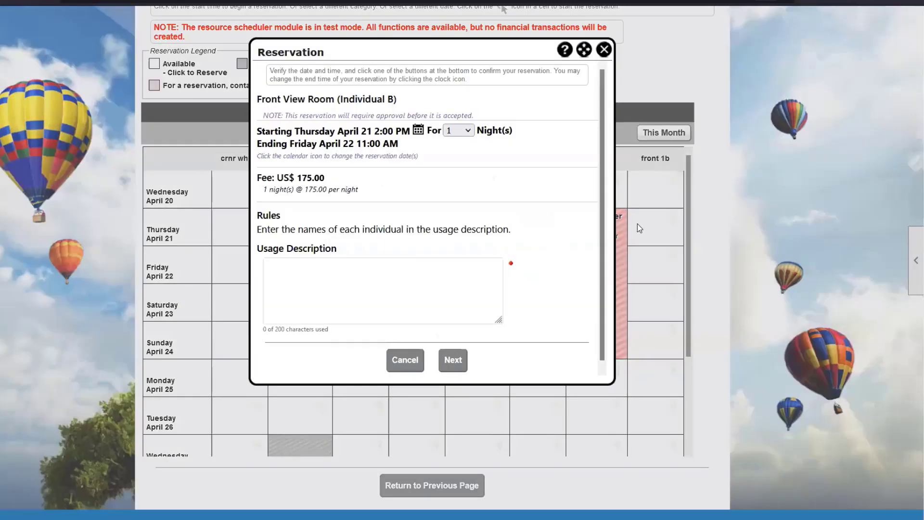
Set the booking to 3 nights and enter both guests' names as the usage description.
left_click(465, 132)
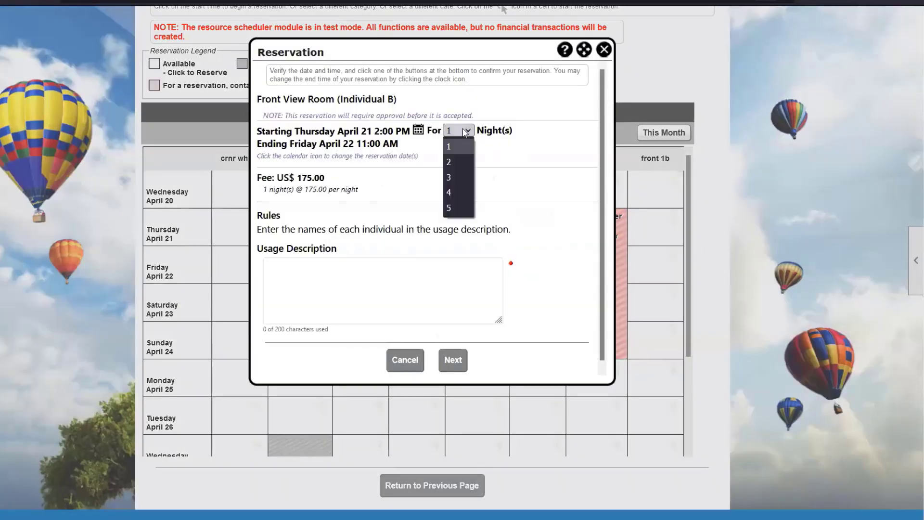
left_click(460, 177)
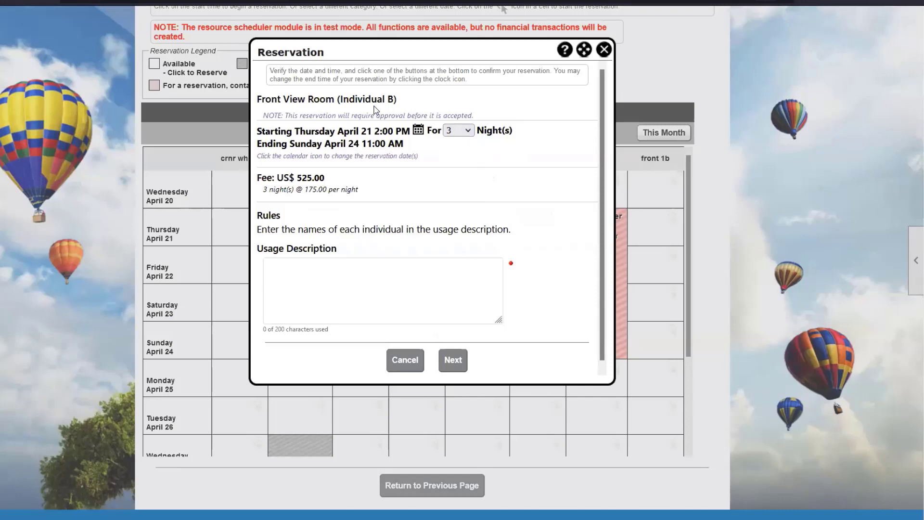
left_click(335, 279)
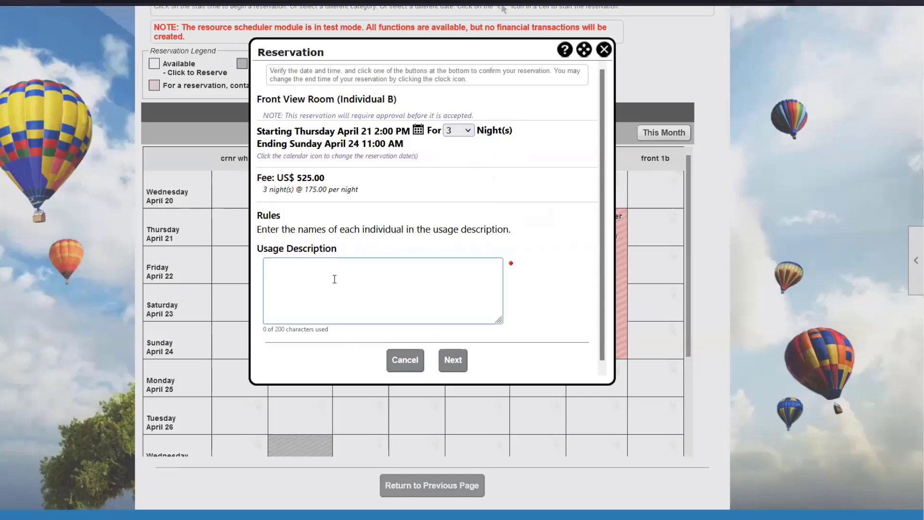
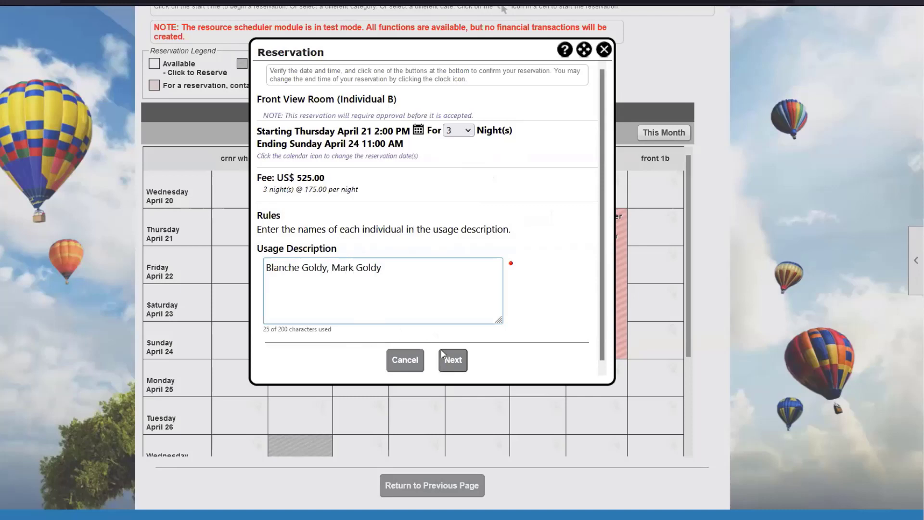
left_click(451, 361)
Accept the reservation agreement and save the booking to the cart.
left_click(445, 364)
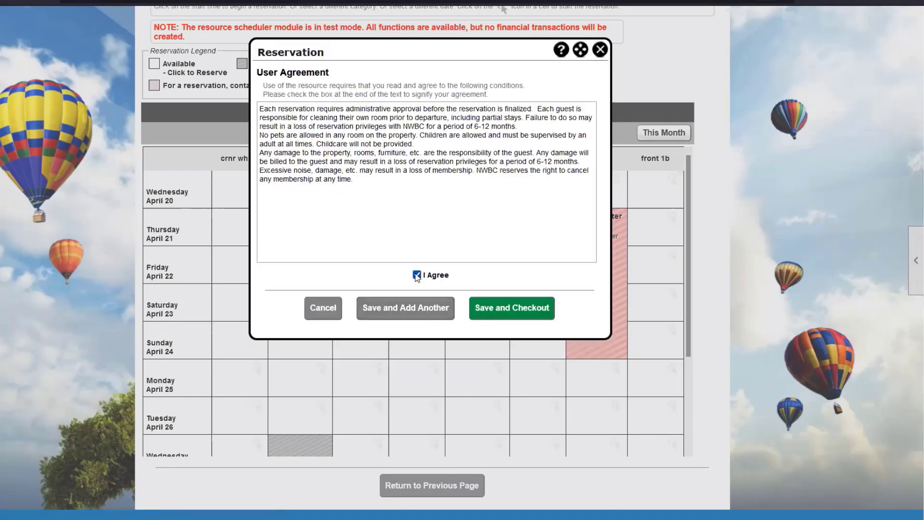
left_click(417, 275)
left_click(495, 318)
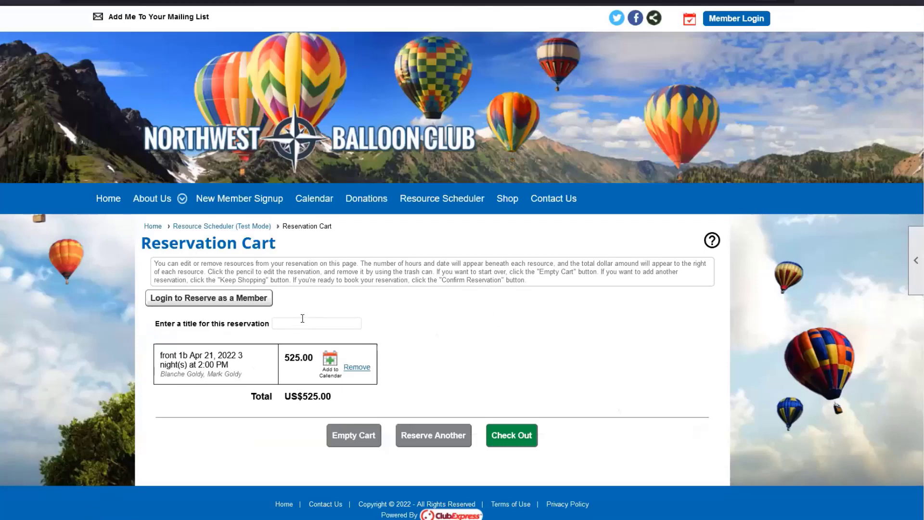
Give the reservation a title using the guests' family name and proceed to checkout.
left_click(302, 323)
type("The Goldy's")
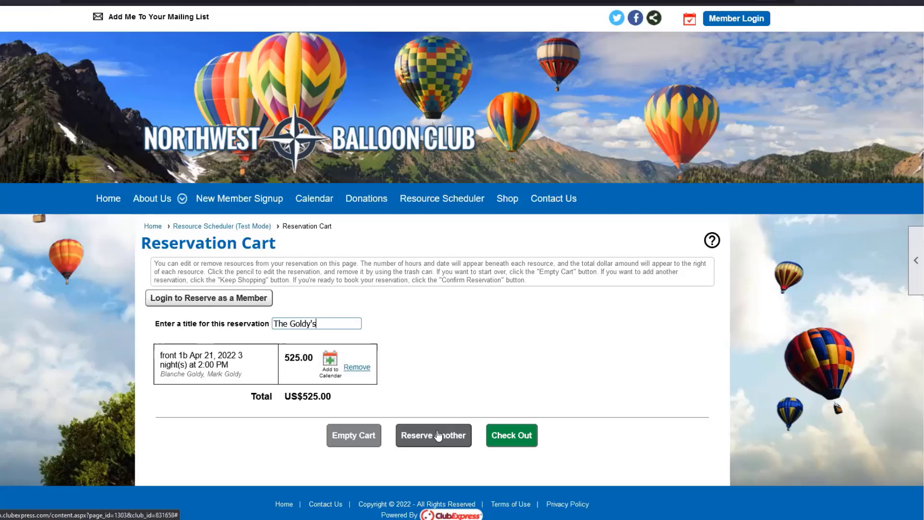
left_click(508, 435)
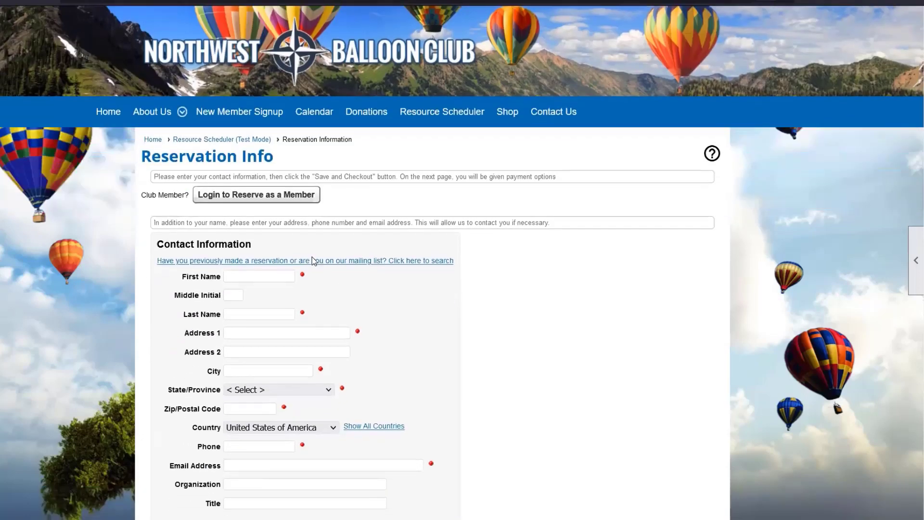
Enter the contact's first and last name and fill in the saved address and phone details.
left_click(262, 275)
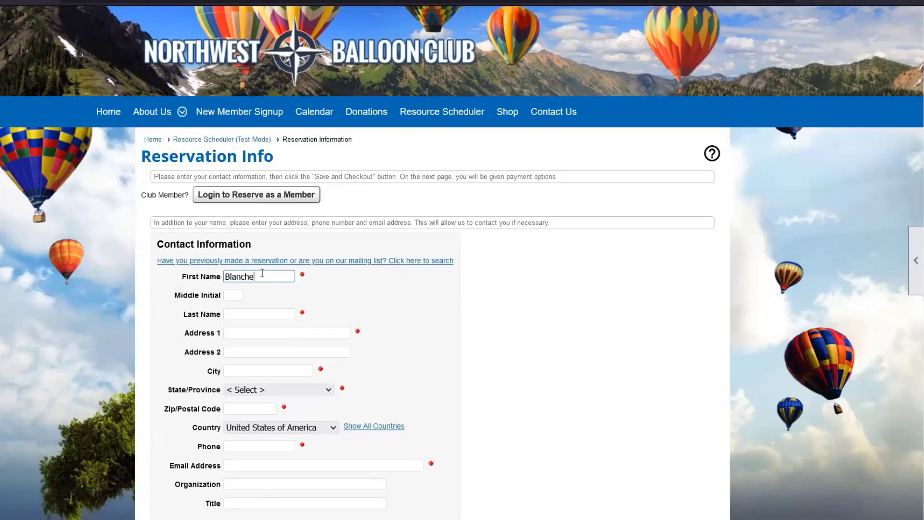
left_click(260, 314)
left_click(268, 332)
left_click(268, 351)
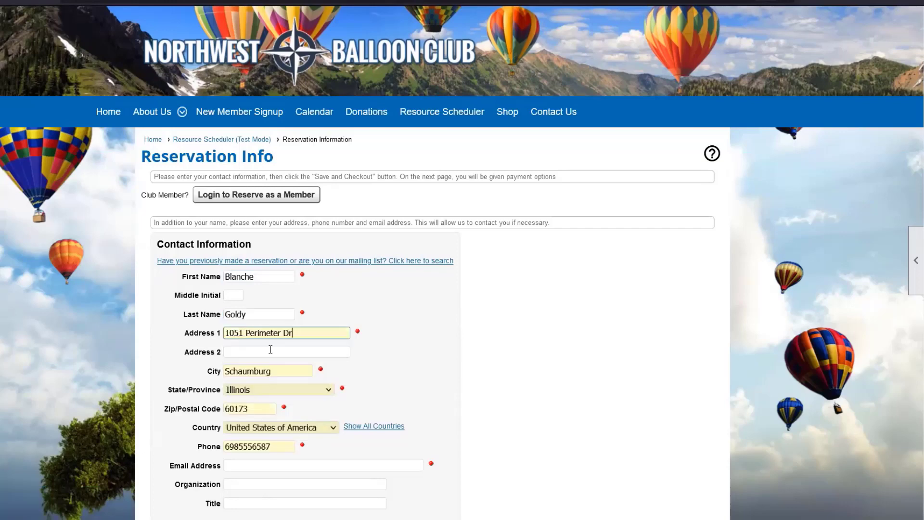
scroll(489, 344, "down", 2)
Enter the contact's e-mail address and complete the reservation.
left_click(393, 375)
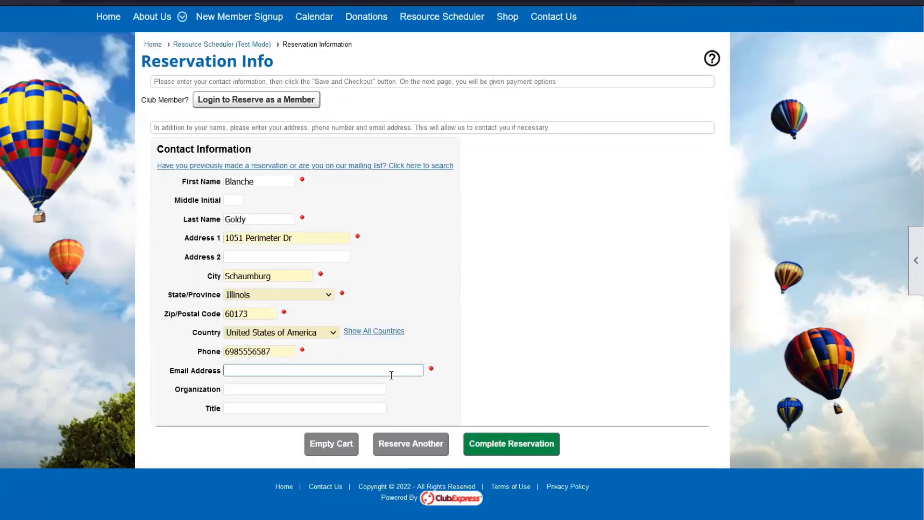
left_click(484, 446)
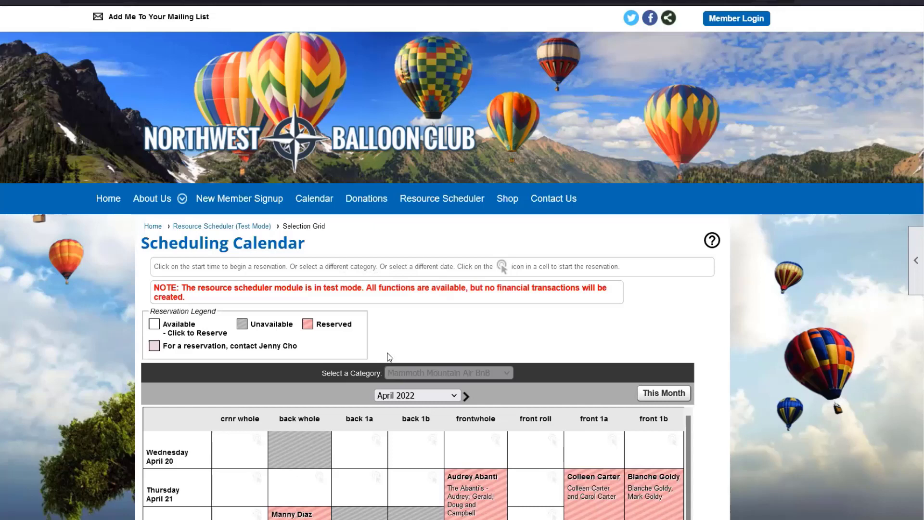
scroll(648, 331, "down", 3)
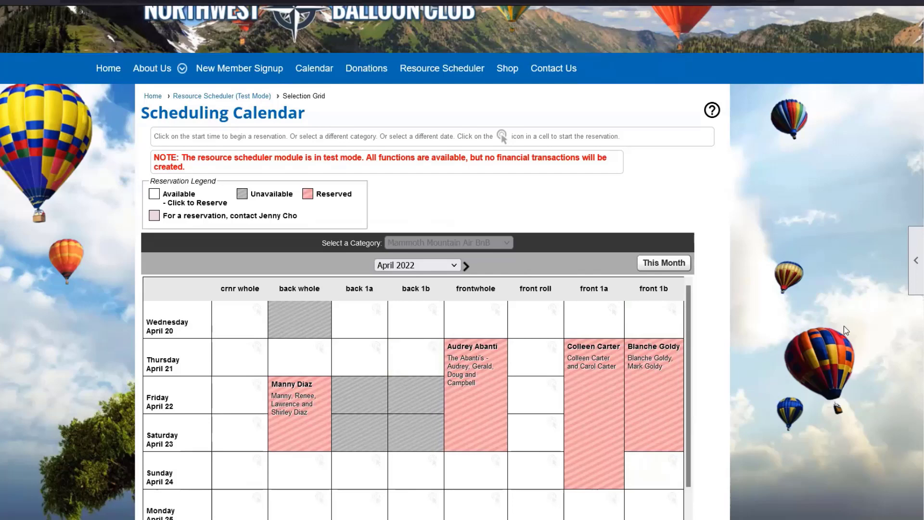
scroll(771, 255, "up", 3)
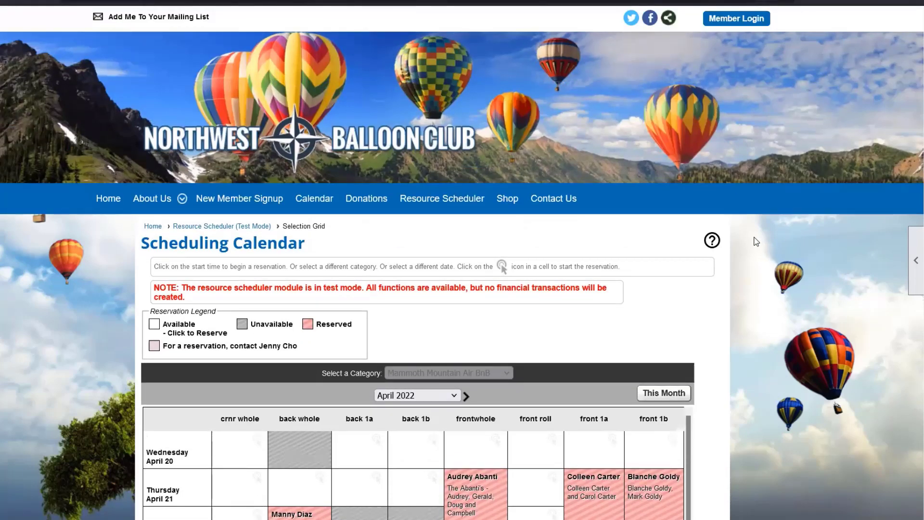
Sign in with the member user name and password, then view the calendar's late-April rows.
left_click(735, 19)
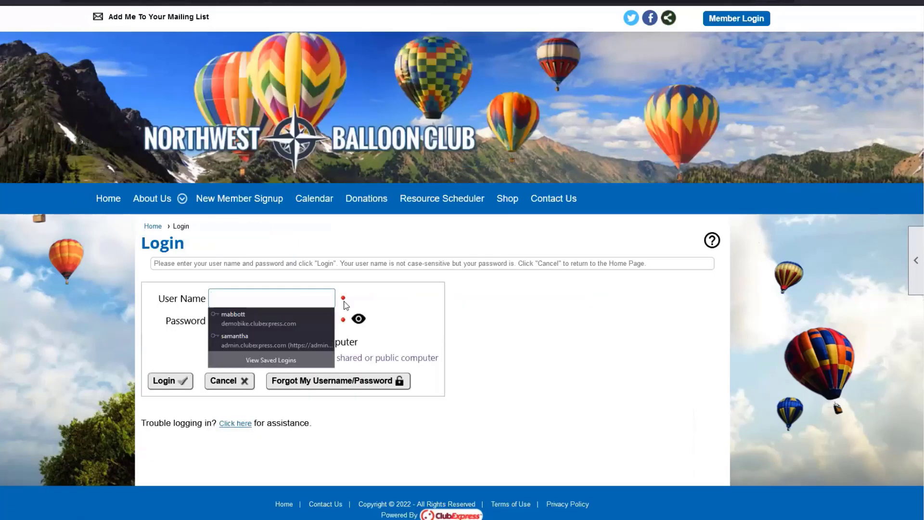
key("Tab")
type("•••••••")
key("Return")
left_click(167, 381)
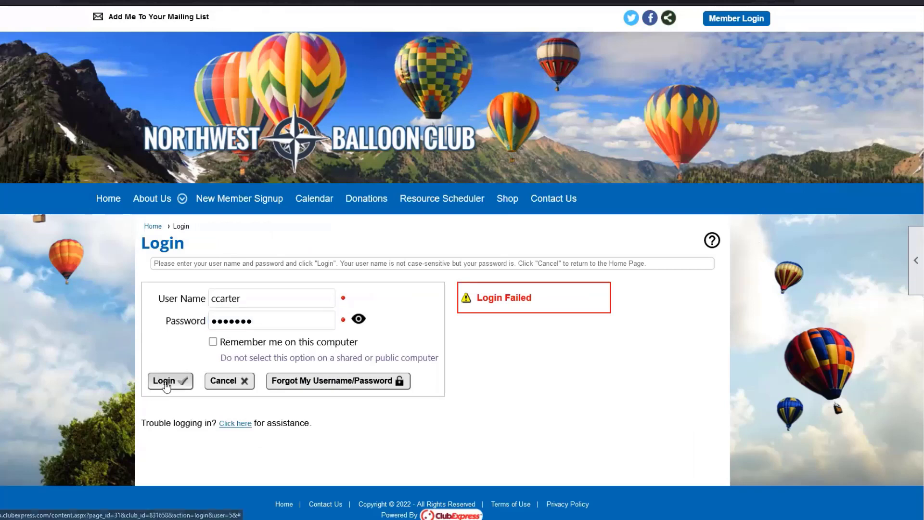
scroll(881, 306, "down", 3)
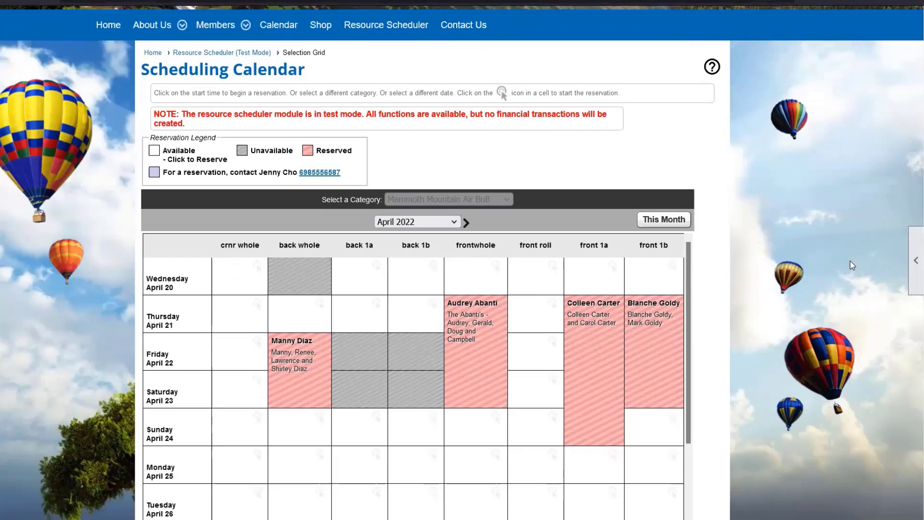
scroll(743, 200, "down", 2)
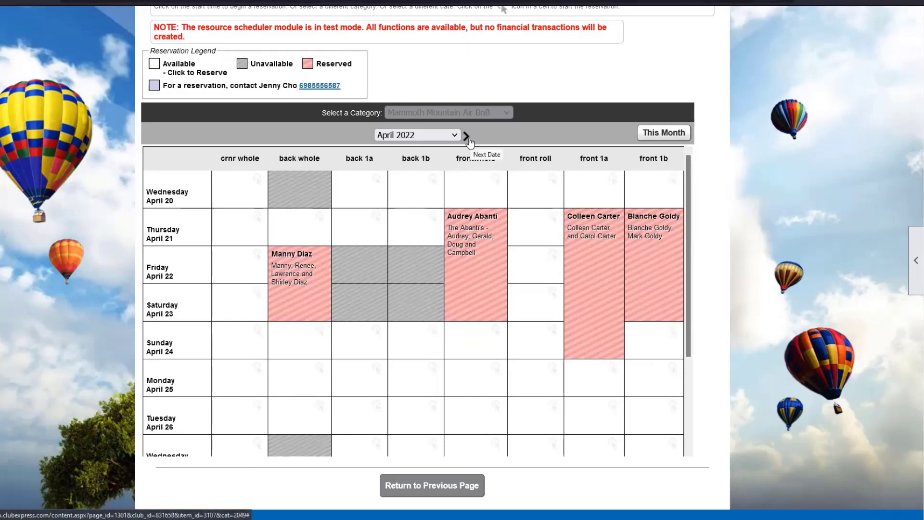
scroll(504, 269, "down", 3)
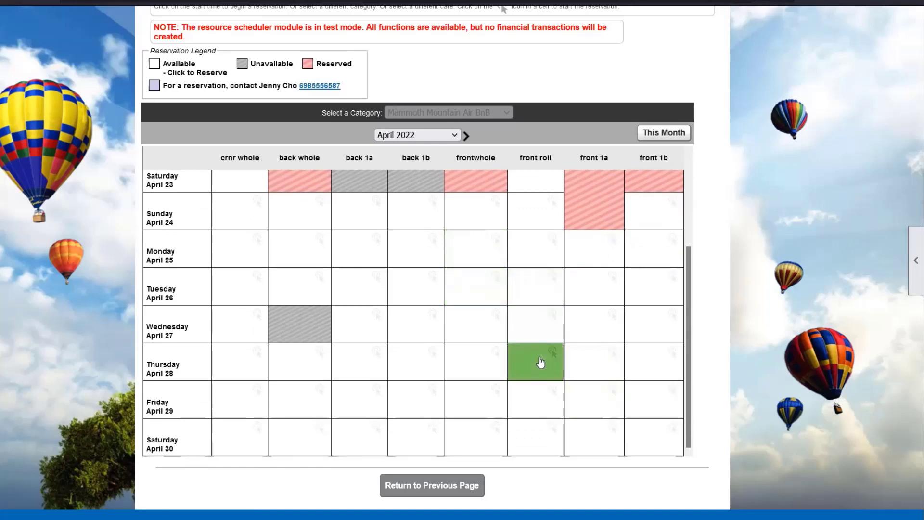
left_click(572, 412)
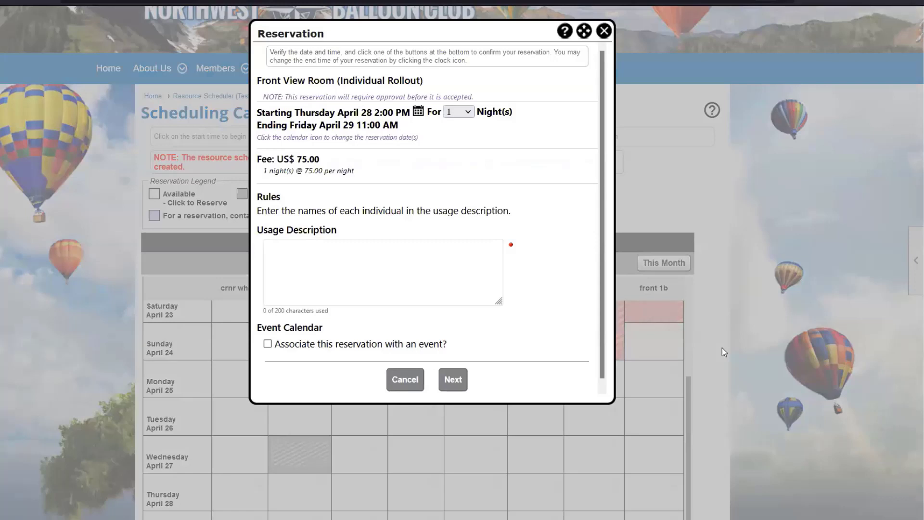
left_click(463, 112)
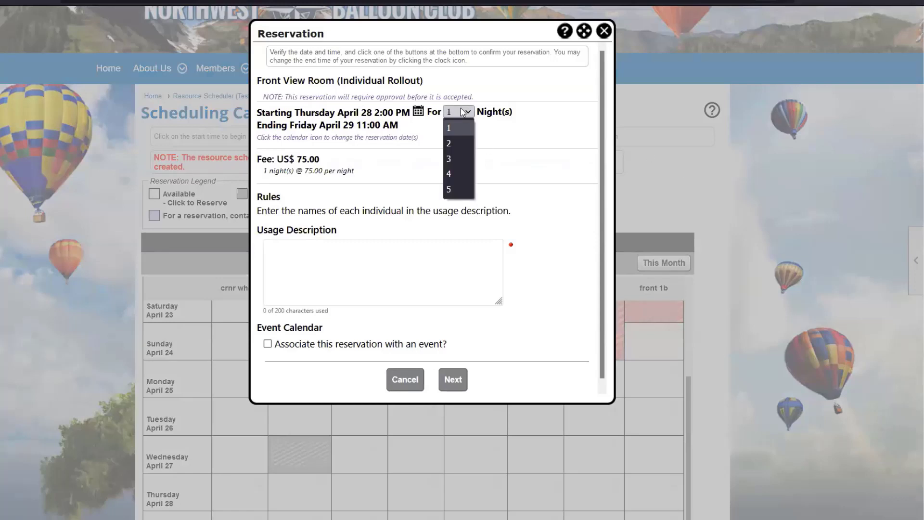
left_click(460, 158)
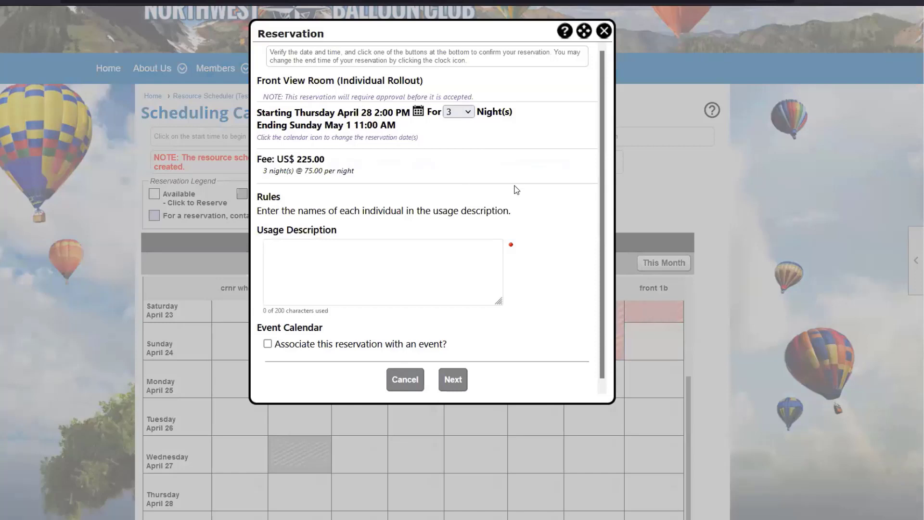
scroll(515, 190, "down", 1)
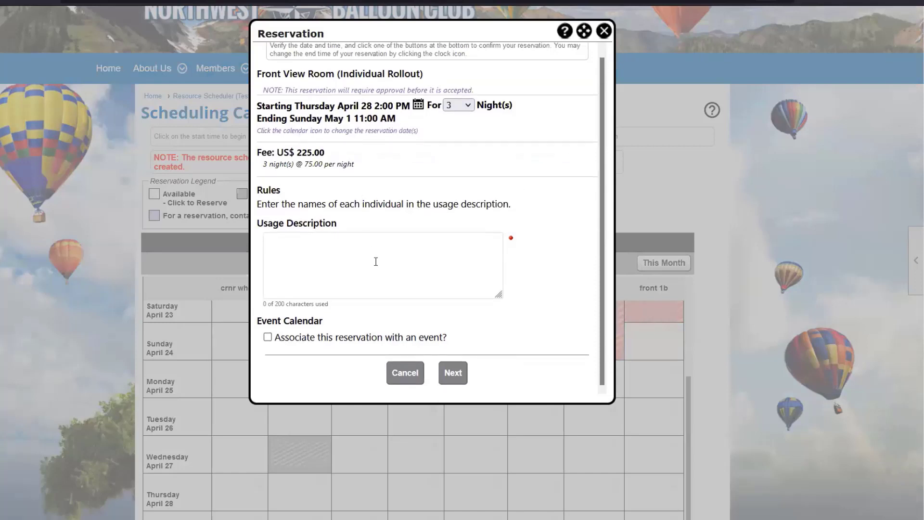
left_click(379, 244)
type("Just COlleen")
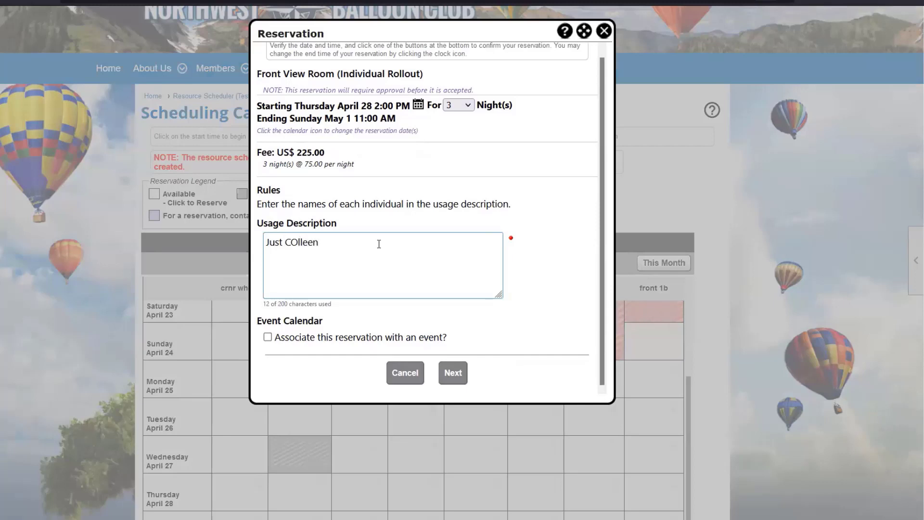
left_click(297, 242)
key("BackSpace")
type("o")
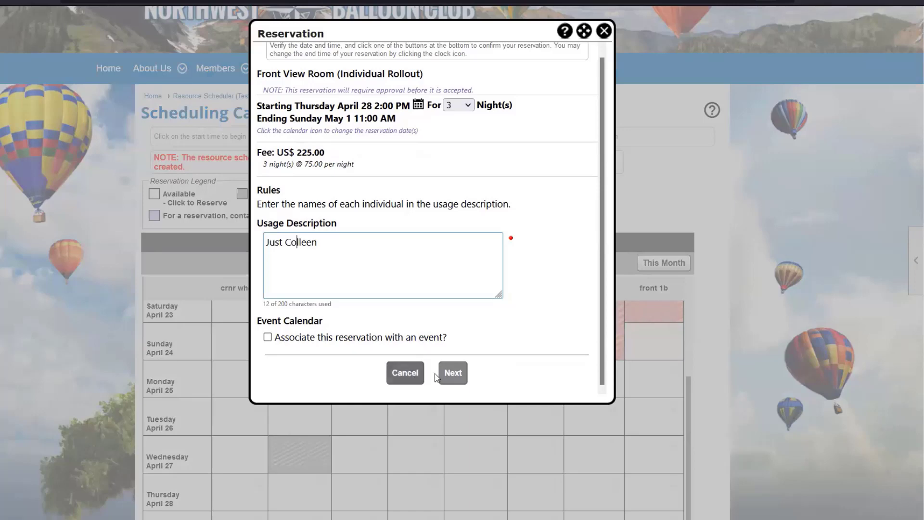
left_click(458, 378)
left_click(417, 256)
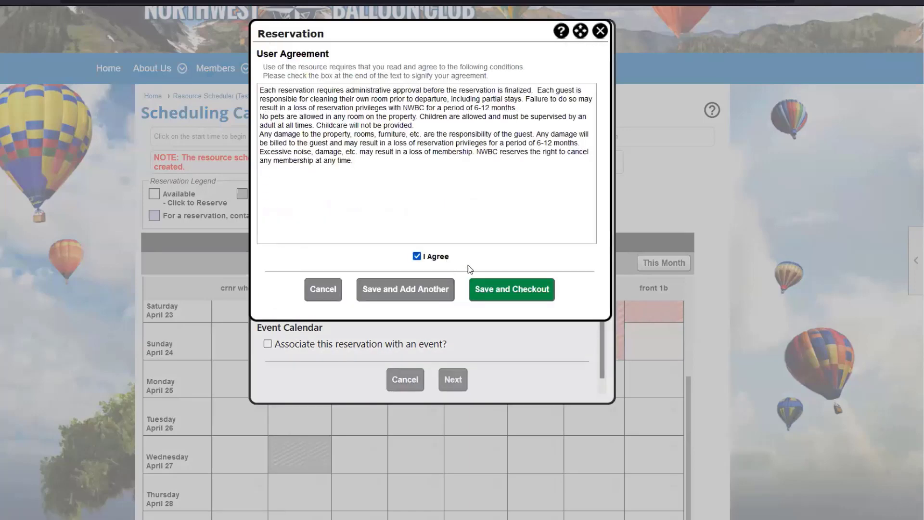
left_click(491, 286)
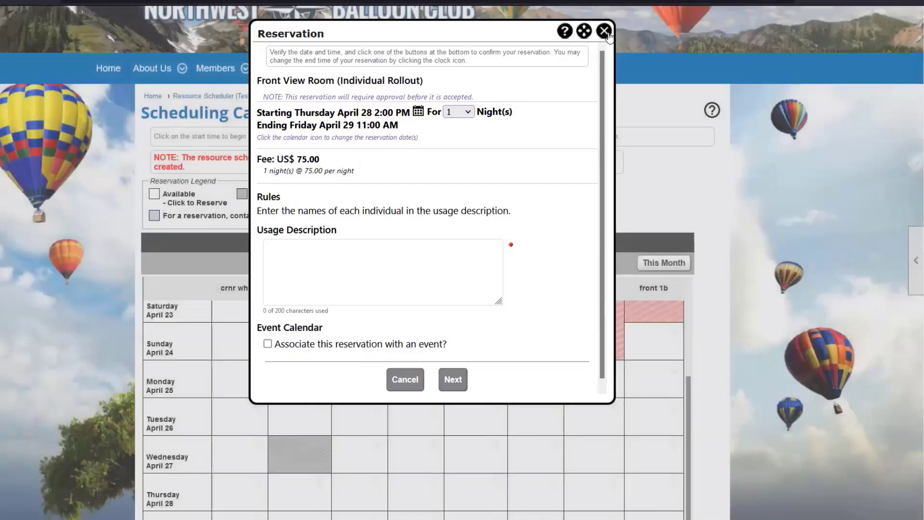
left_click(604, 31)
Scroll through the April 2022 scheduling calendar to review the room bookings.
scroll(750, 340, "down", 2)
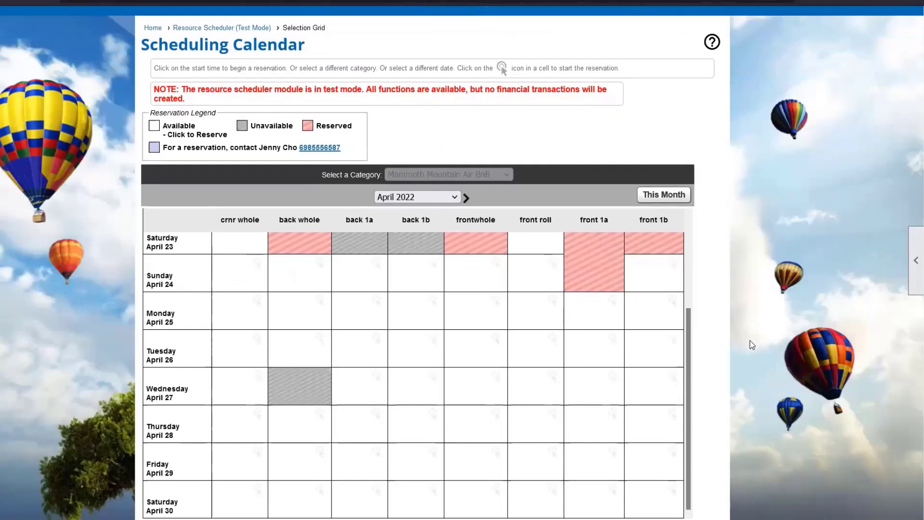
scroll(750, 340, "down", 2)
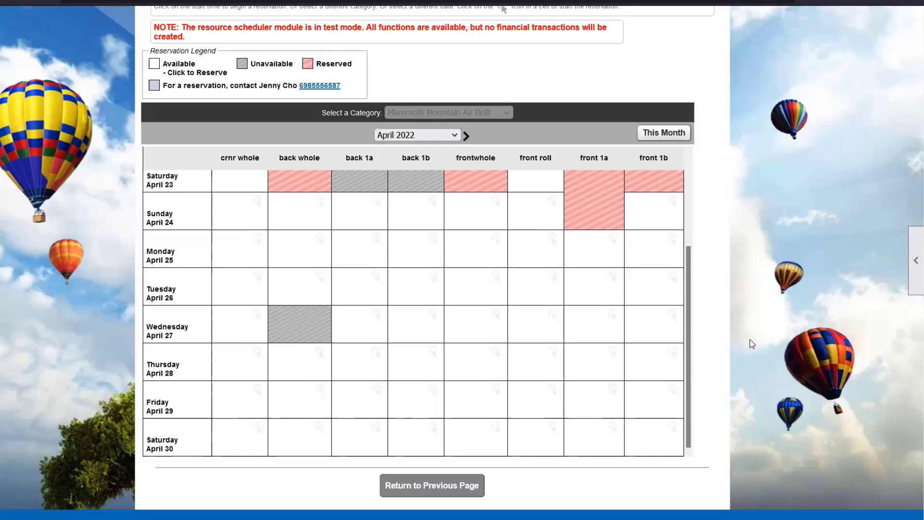
scroll(553, 377, "up", 2)
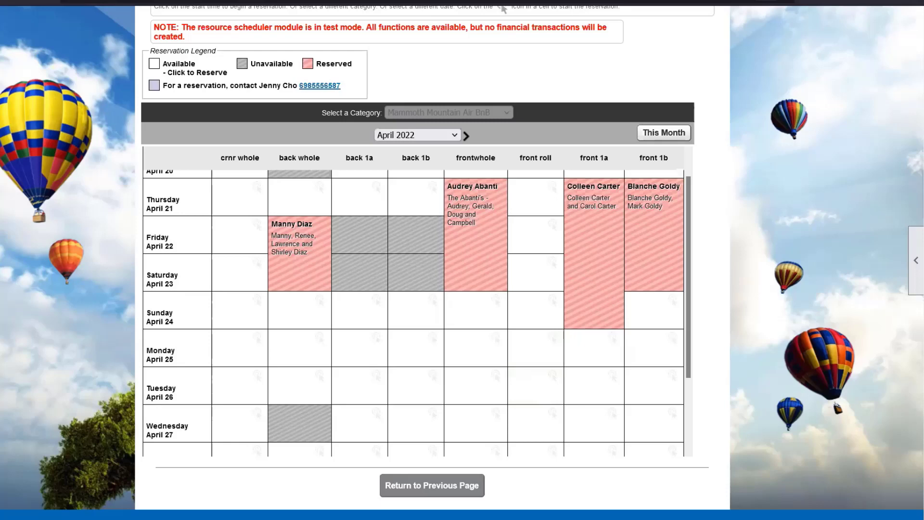
scroll(797, 348, "up", 1)
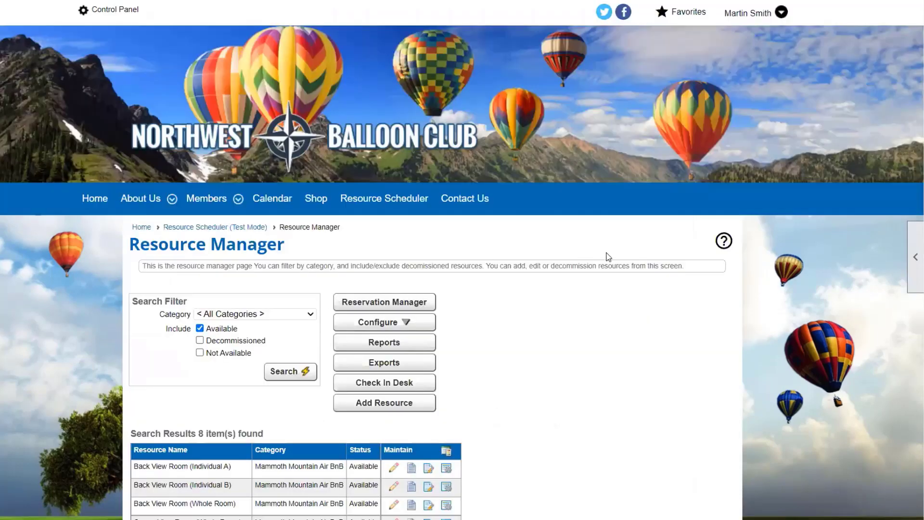
scroll(608, 257, "down", 4)
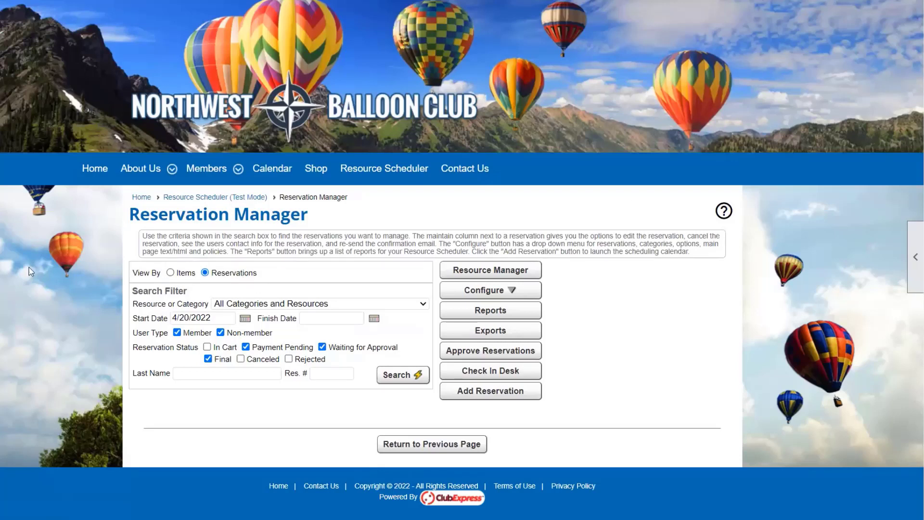
Search the reservations with View By set to Items.
left_click(186, 273)
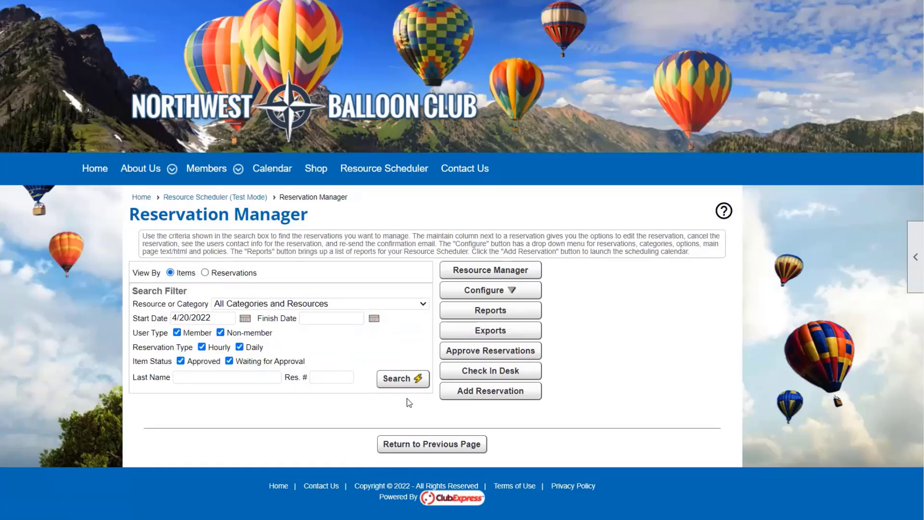
left_click(410, 384)
scroll(676, 364, "down", 3)
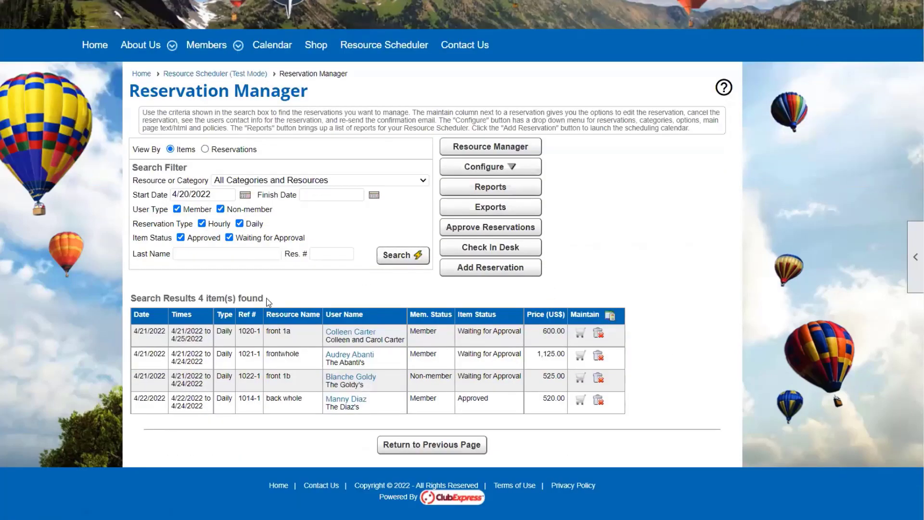
Rerun the search with View By set to Reservations to list the three pending bookings.
left_click(233, 150)
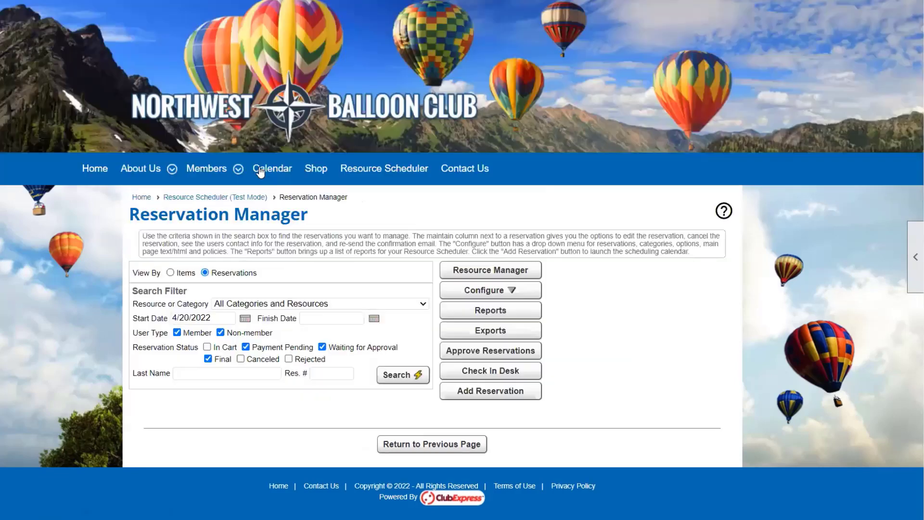
left_click(410, 375)
scroll(753, 305, "down", 1)
scroll(751, 301, "down", 2)
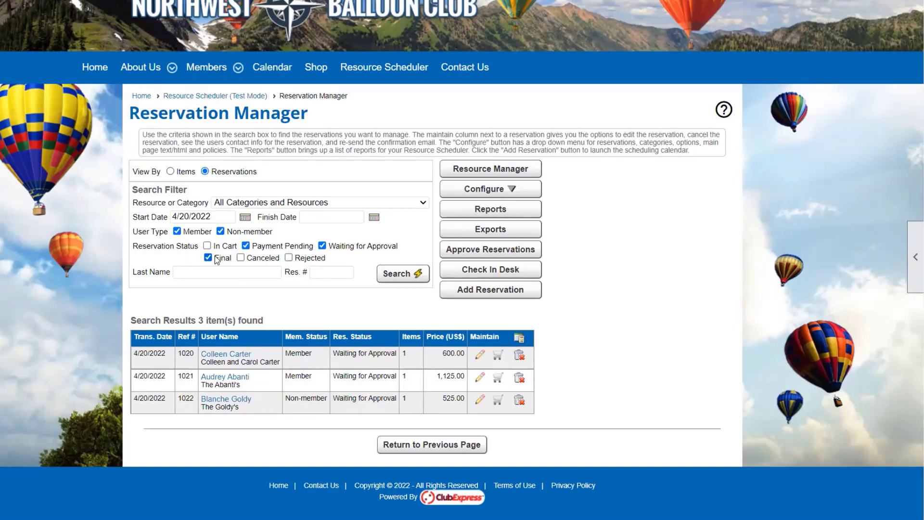
Move the search start date back to April 13, 2022 and rerun the search.
left_click(249, 218)
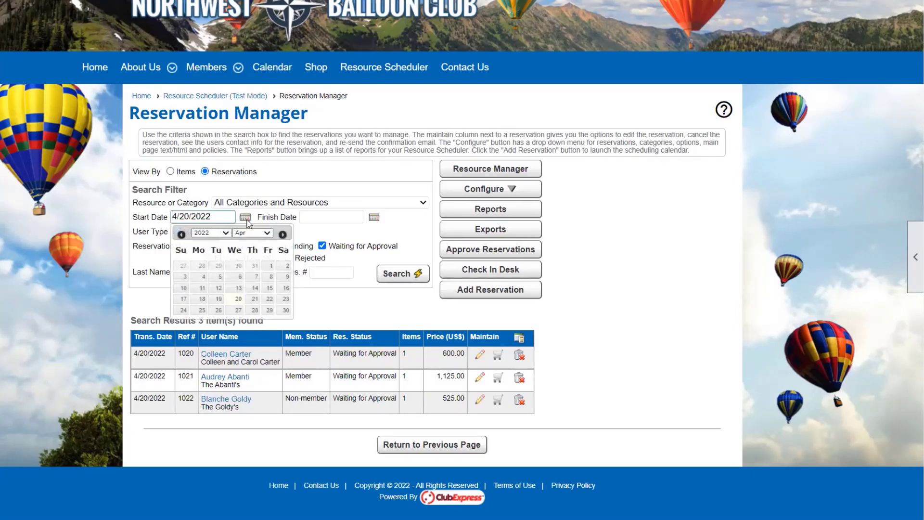
left_click(238, 288)
left_click(390, 278)
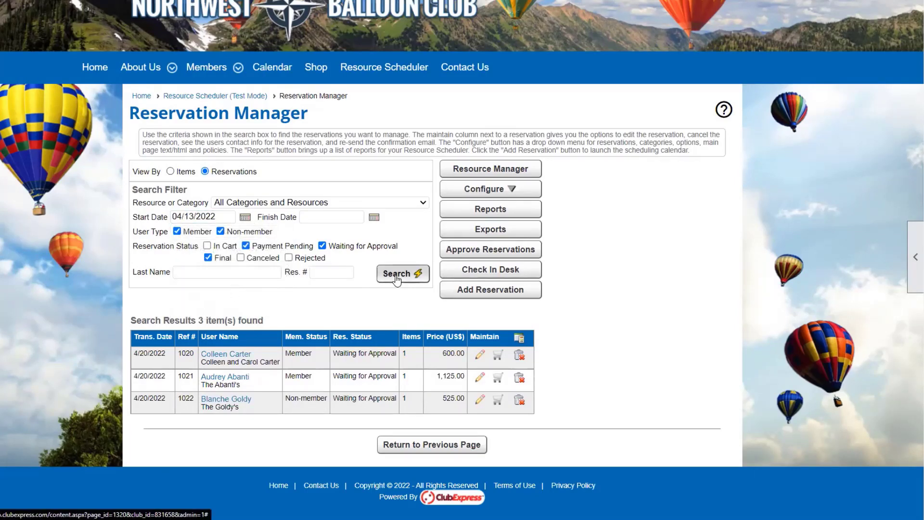
scroll(733, 316, "down", 3)
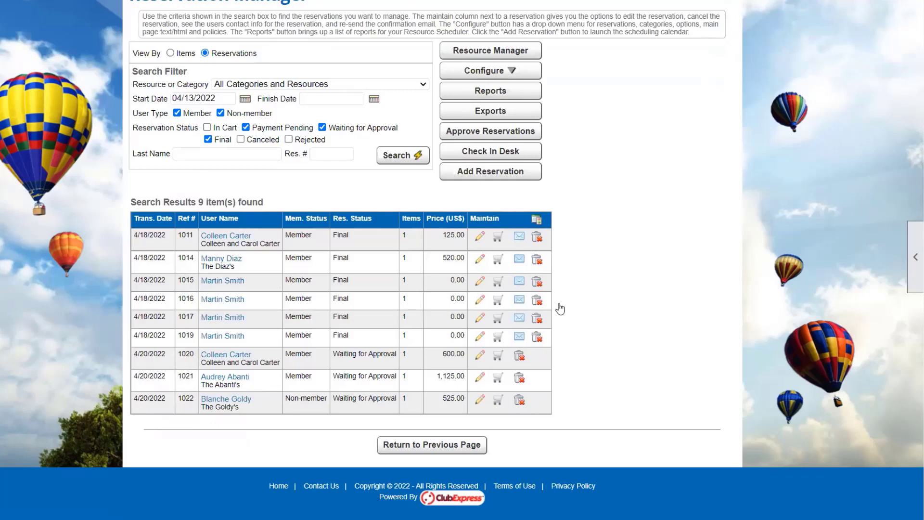
scroll(554, 279, "up", 3)
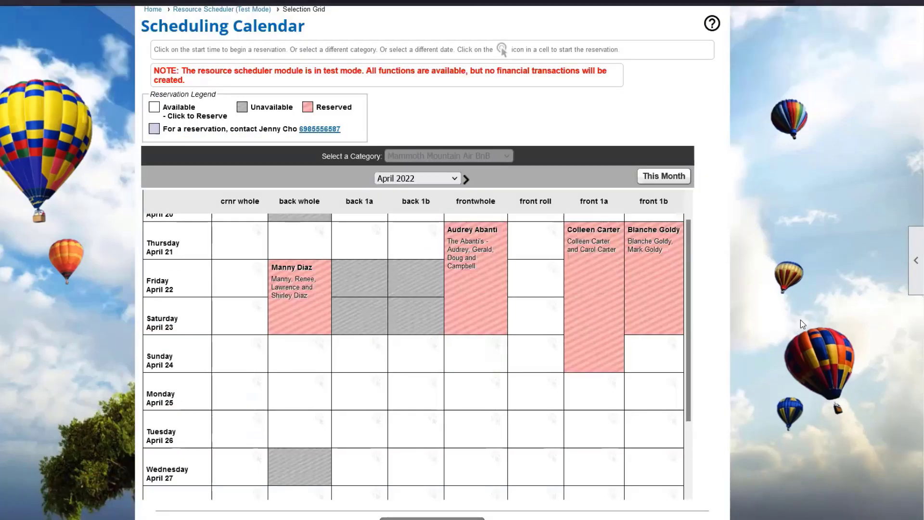
scroll(494, 351, "down", 1)
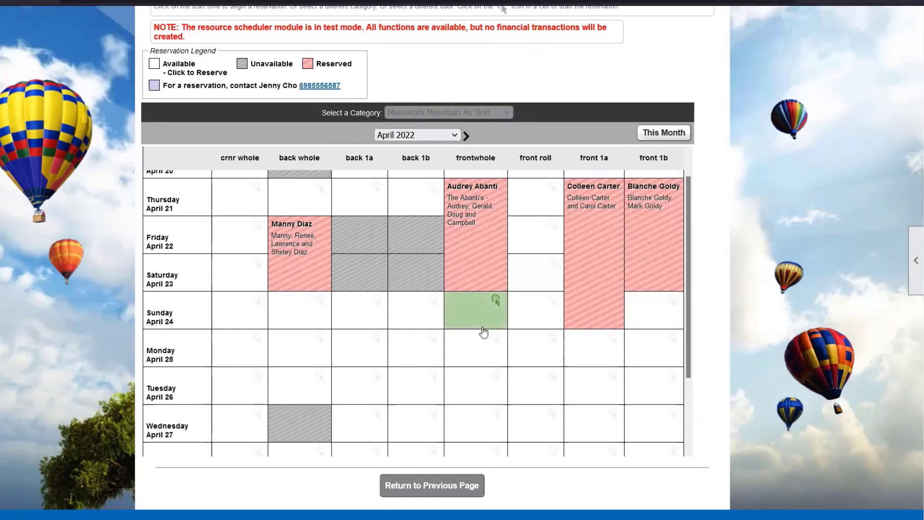
Scroll to the Reservation Manager results table listing nine reservations.
scroll(484, 332, "up", 1)
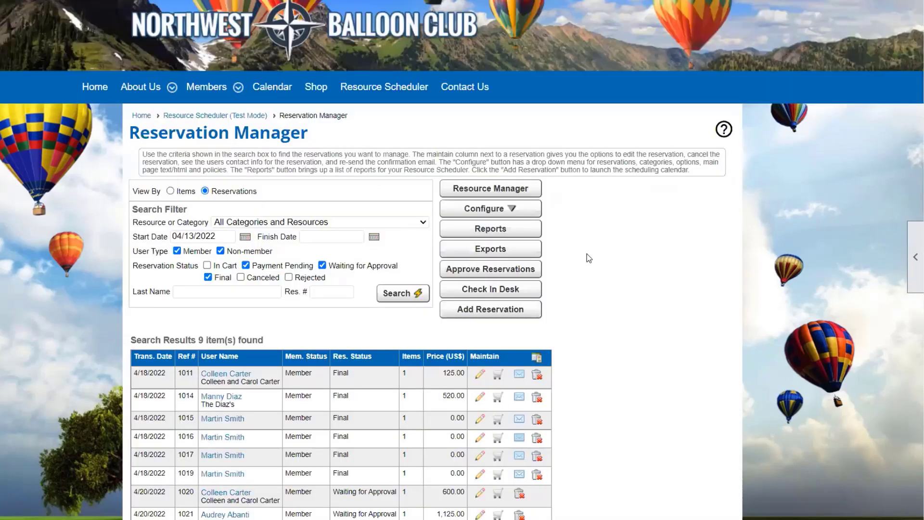
scroll(645, 241, "down", 3)
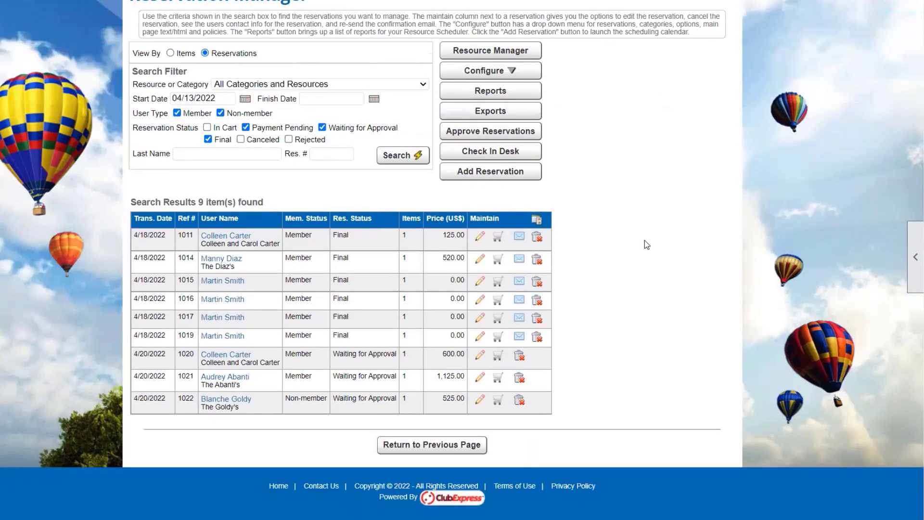
Open the Approve Reservations page listing pending 4/20/2022 reservations 1020, 1021 and 1022.
left_click(511, 137)
scroll(434, 346, "down", 1)
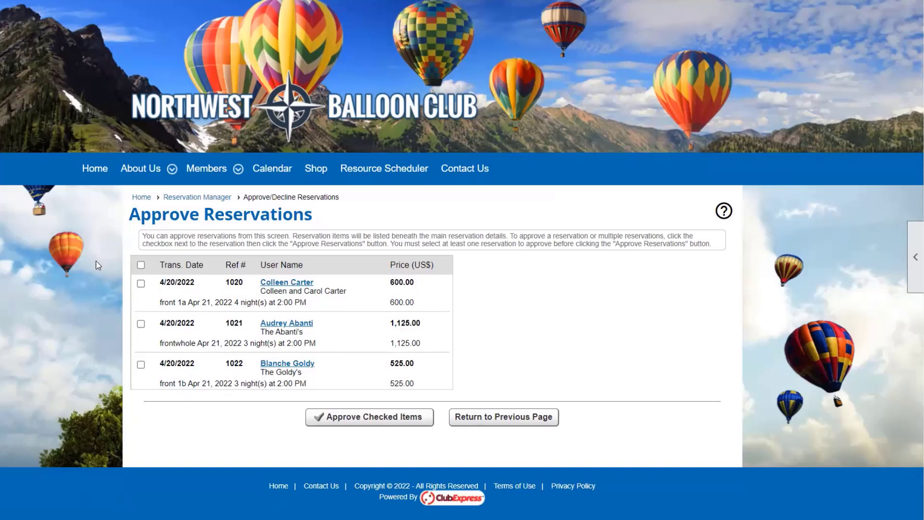
Approve reservations 1020 and 1022 together, leaving 1021 waiting for approval.
left_click(141, 284)
left_click(140, 364)
left_click(336, 418)
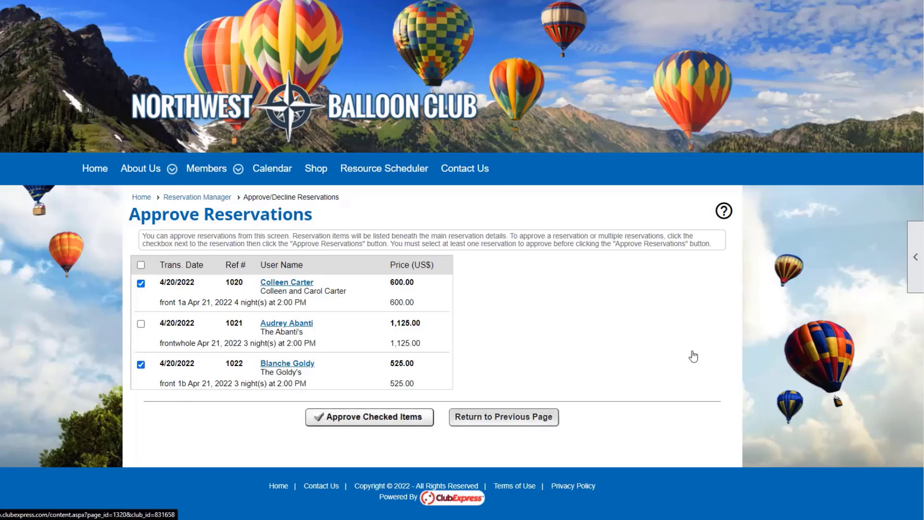
left_click(430, 292)
scroll(626, 345, "down", 5)
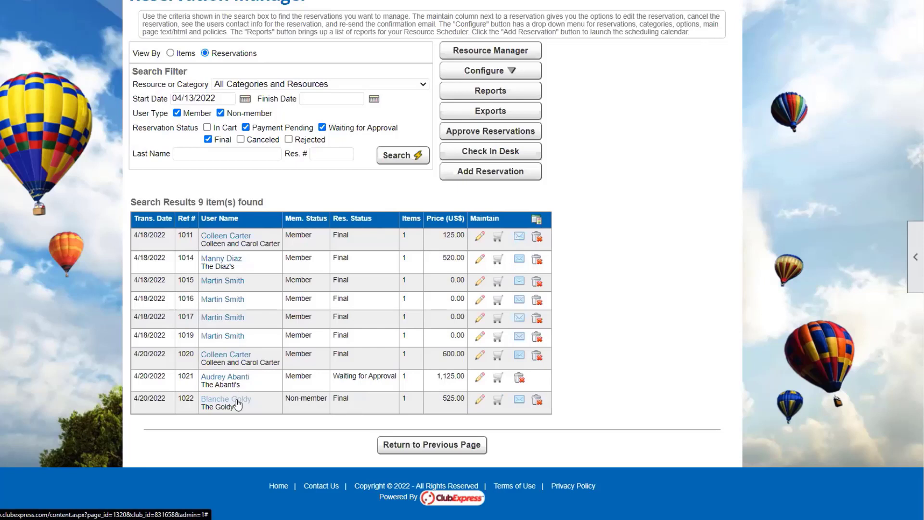
left_click(236, 399)
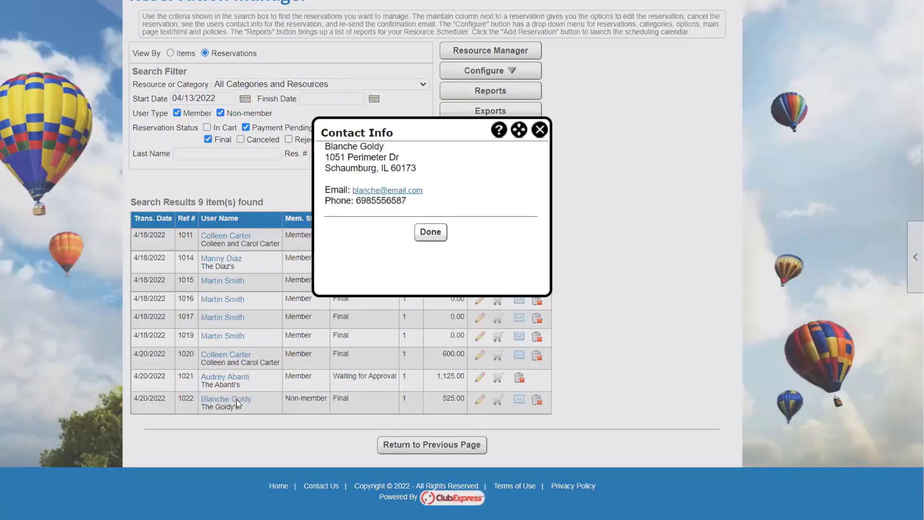
left_click(543, 132)
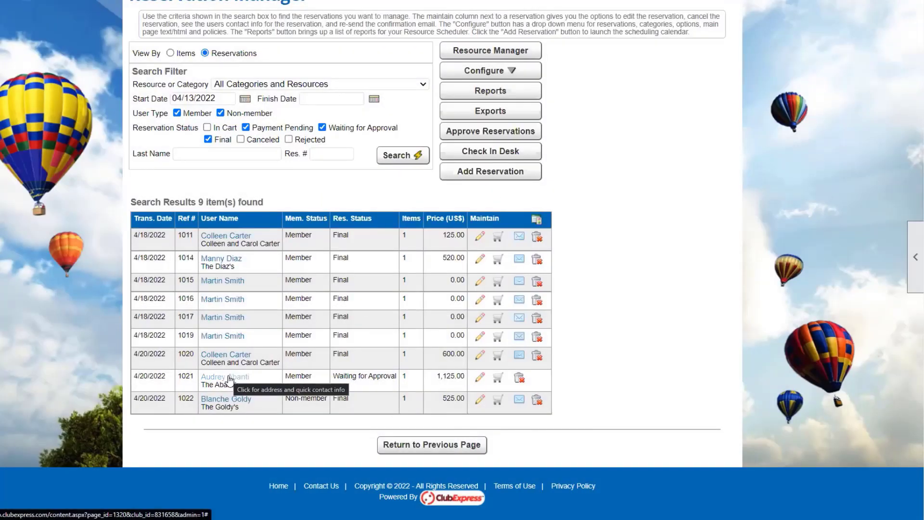
Edit reservation 1021's frontwhole item (April 21–23) on the April 2022 calendar.
left_click(481, 383)
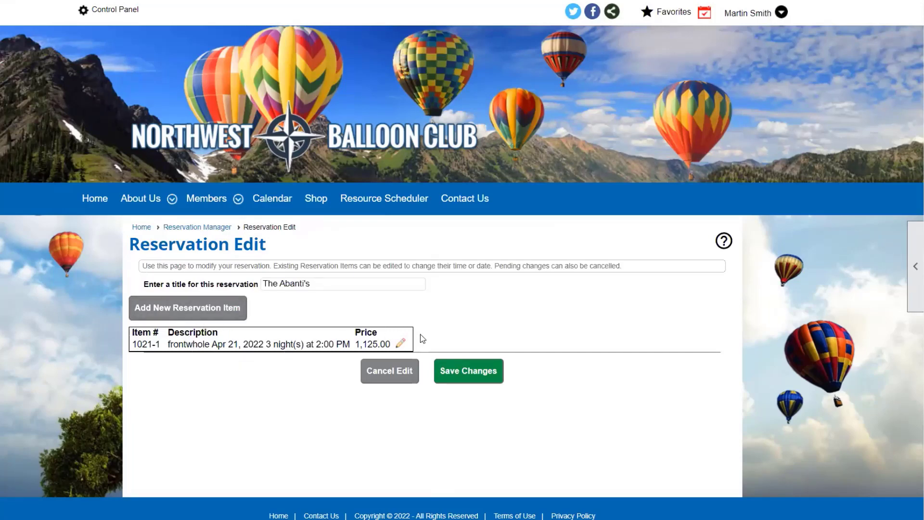
left_click(400, 344)
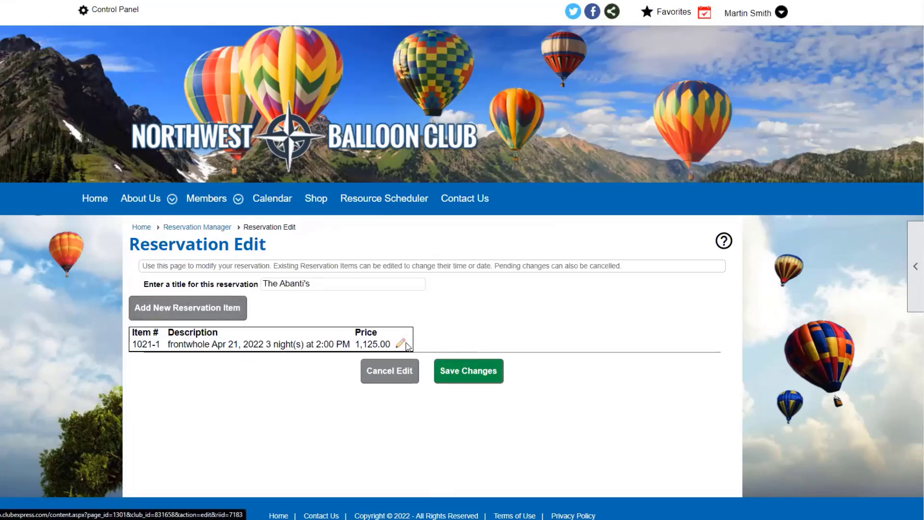
scroll(744, 318, "down", 2)
scroll(744, 318, "down", 3)
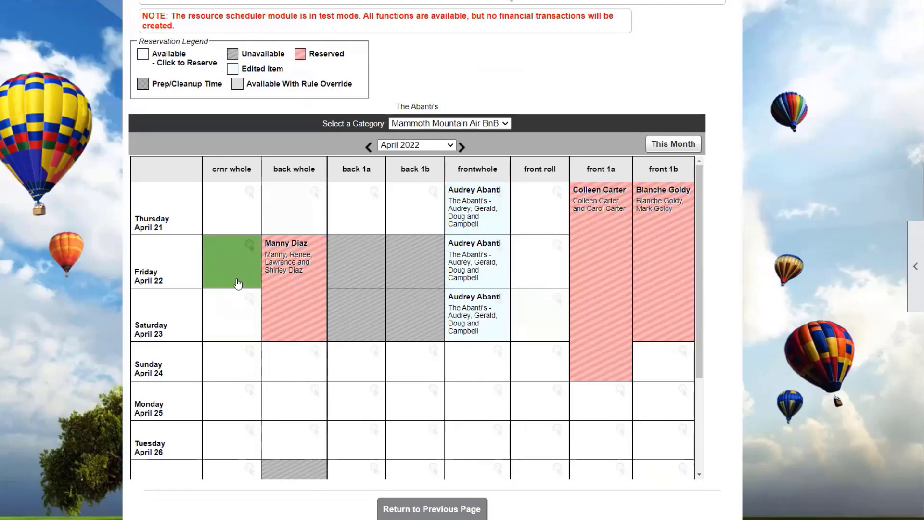
Try rebooking the item in crnr whole from April 21 for 3 nights, which fails with an angle-bracket error.
left_click(234, 221)
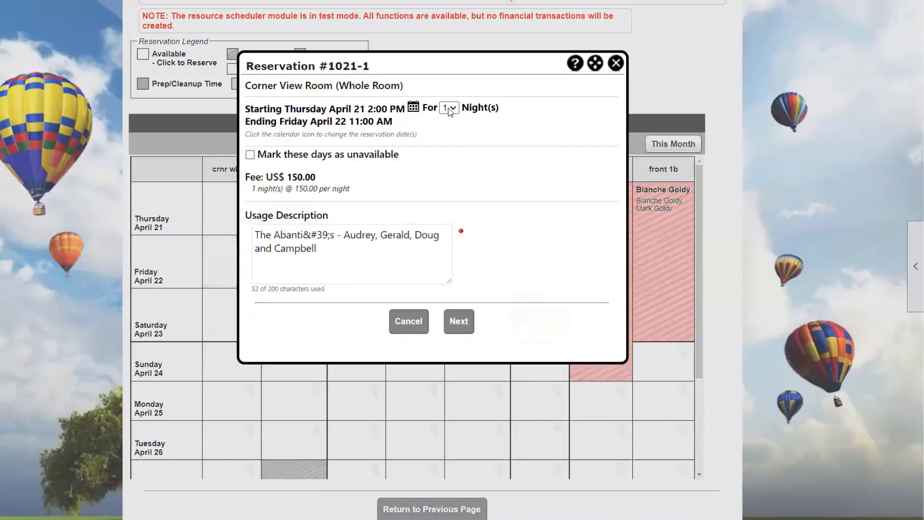
left_click(449, 108)
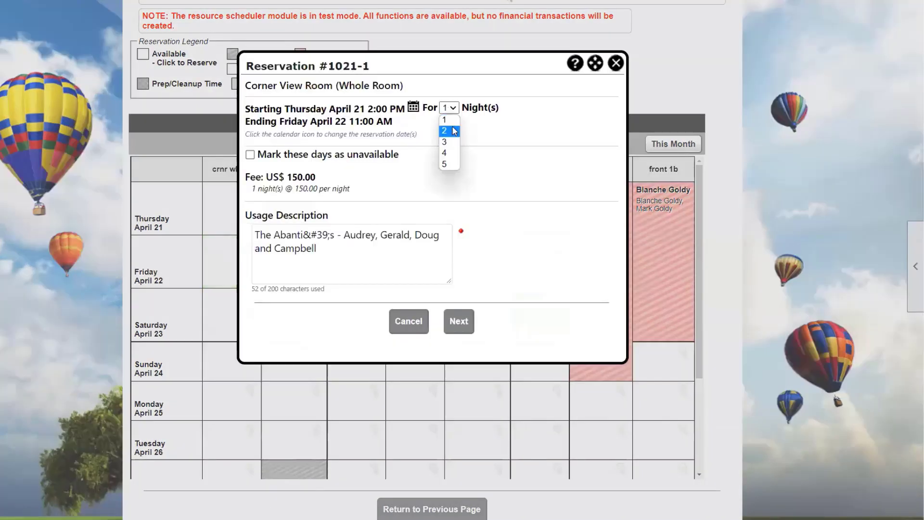
left_click(452, 140)
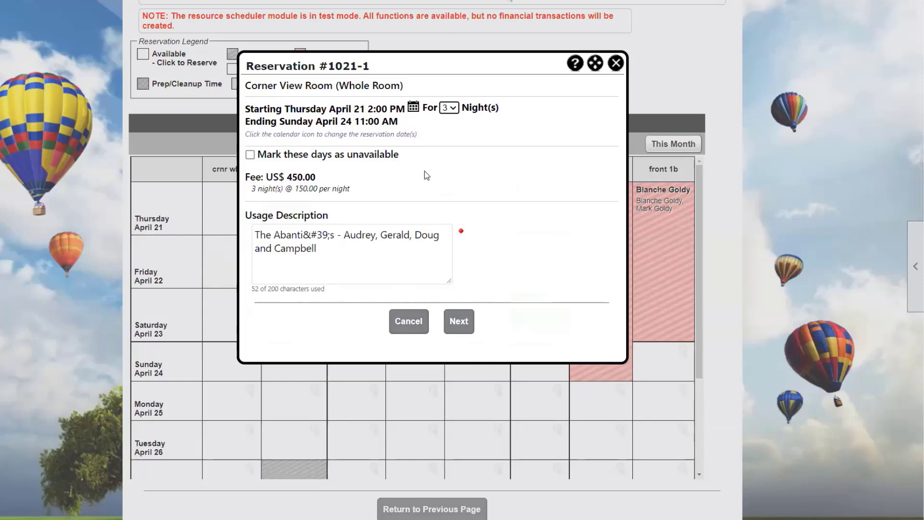
left_click(466, 328)
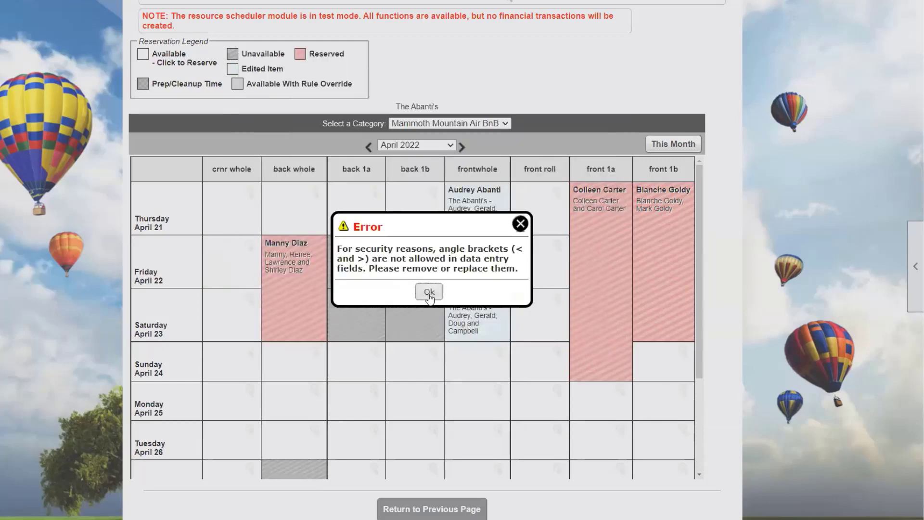
left_click(422, 291)
Replace the description's &#39; with an apostrophe, book 3 nights, accept the agreement and save.
left_click(221, 224)
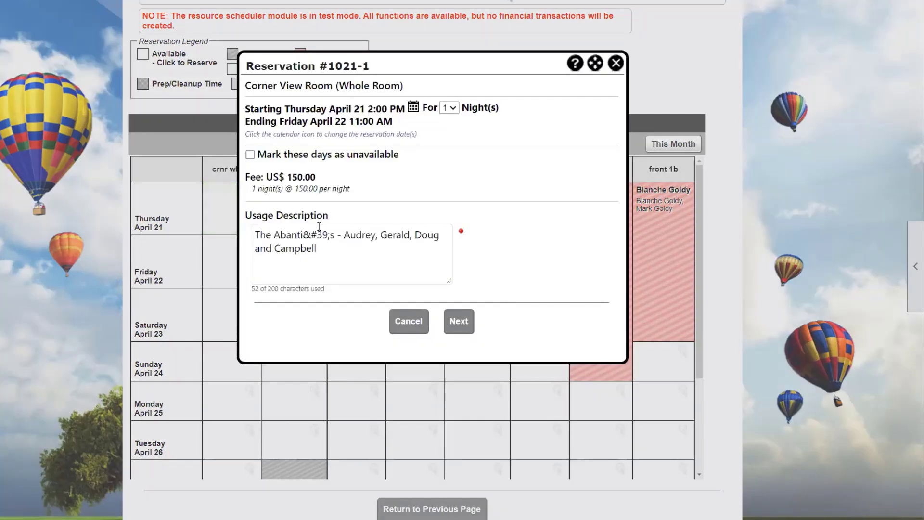
left_click_drag(335, 235, 301, 235)
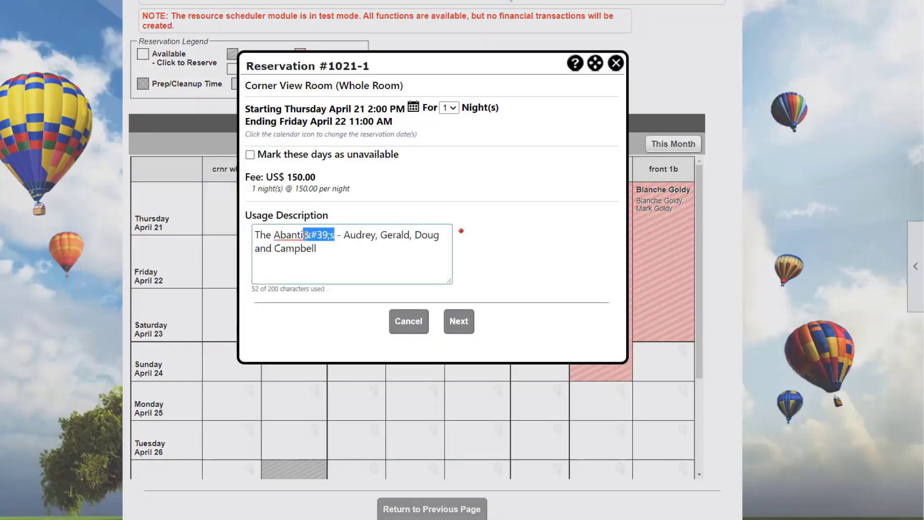
type("'")
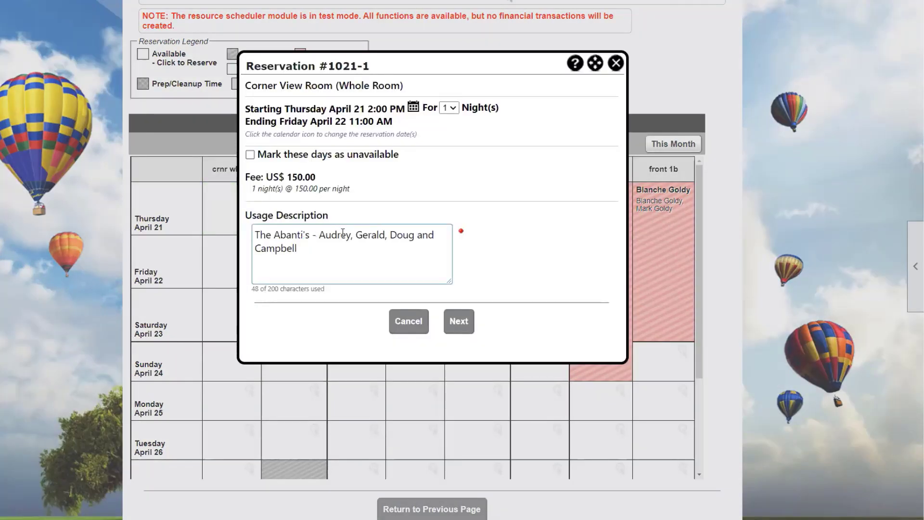
left_click(449, 108)
left_click(450, 137)
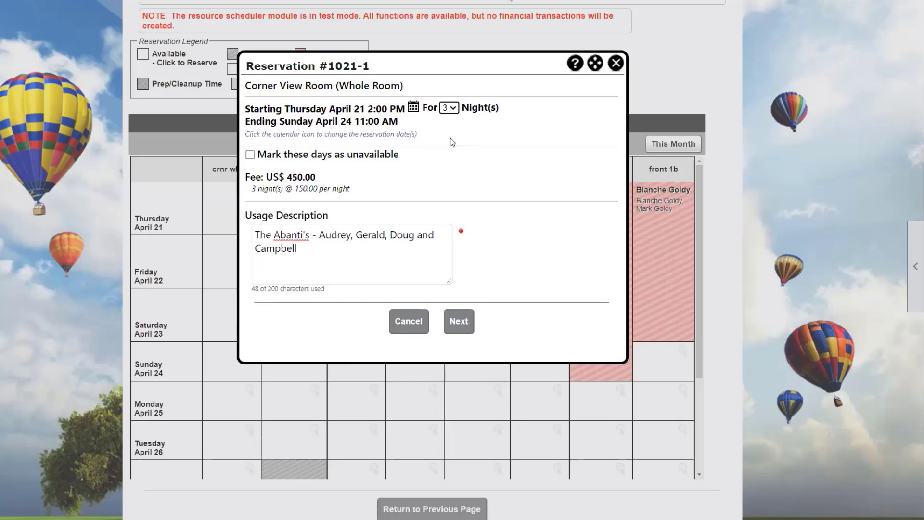
left_click(460, 320)
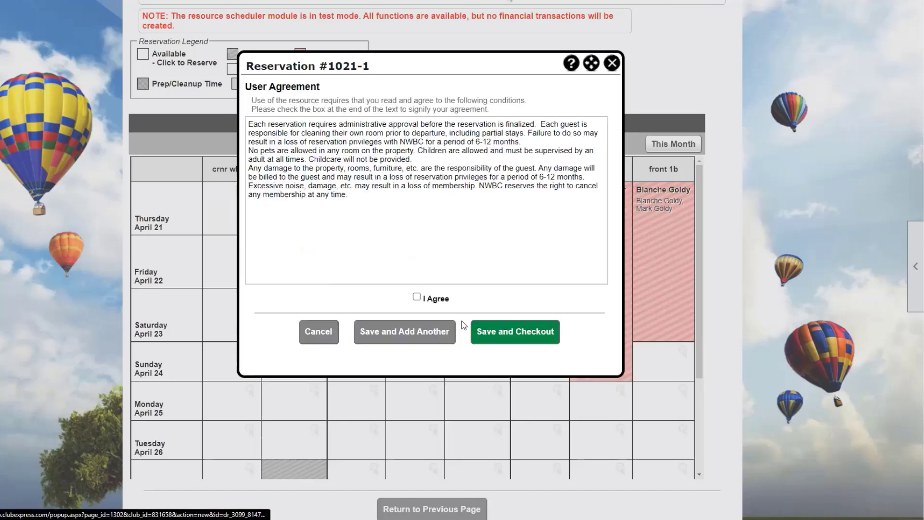
left_click(417, 297)
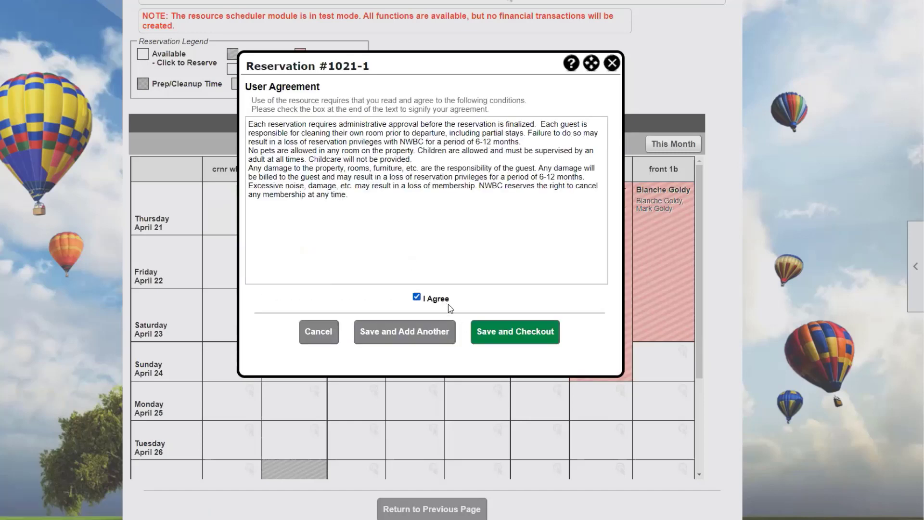
left_click(517, 332)
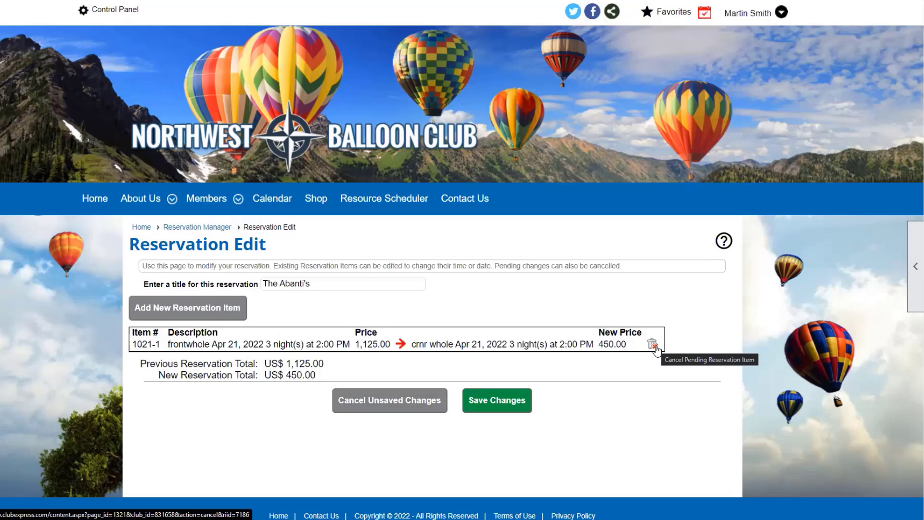
Discard the pending crnr whole change and abandon editing, keeping 1021 at 1,125.00.
left_click(653, 344)
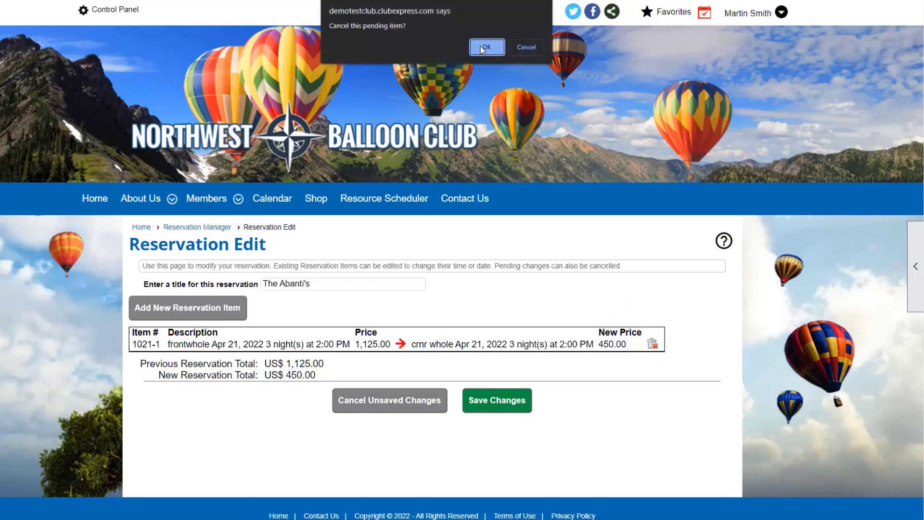
left_click(481, 46)
left_click(391, 374)
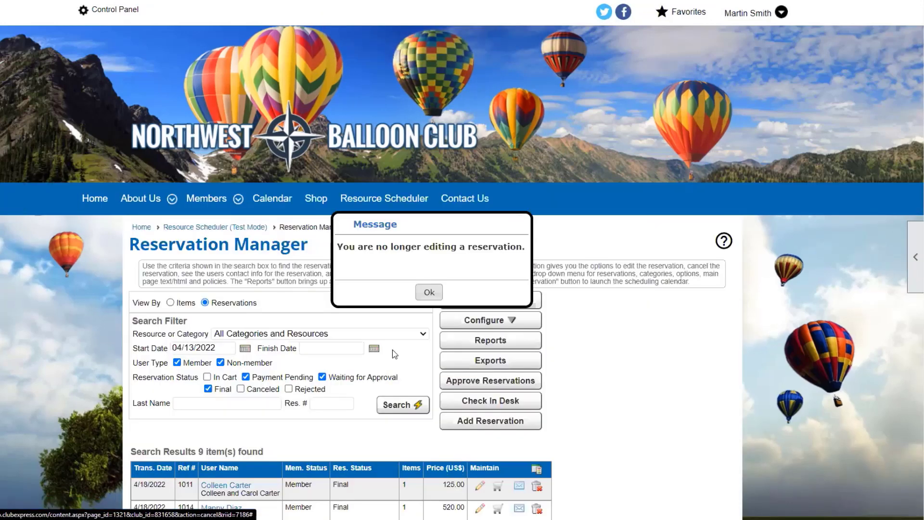
left_click(429, 292)
scroll(428, 289, "down", 1)
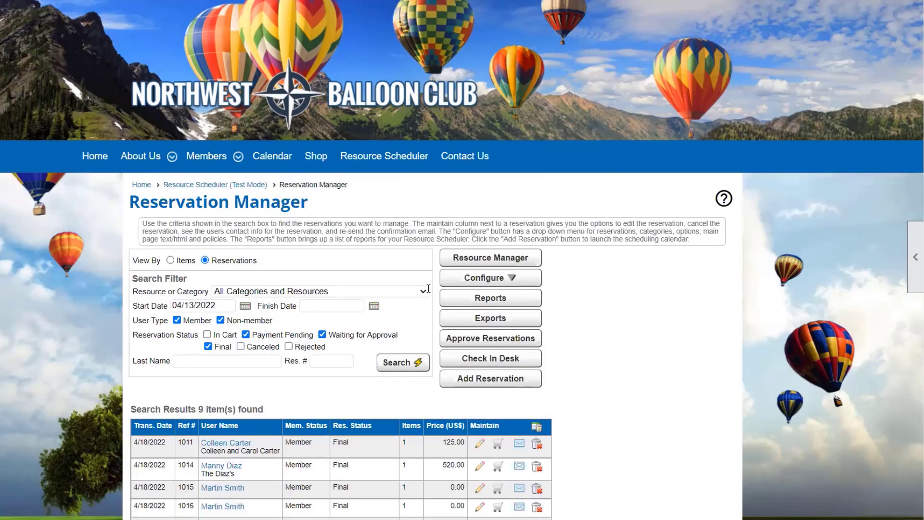
scroll(429, 289, "down", 3)
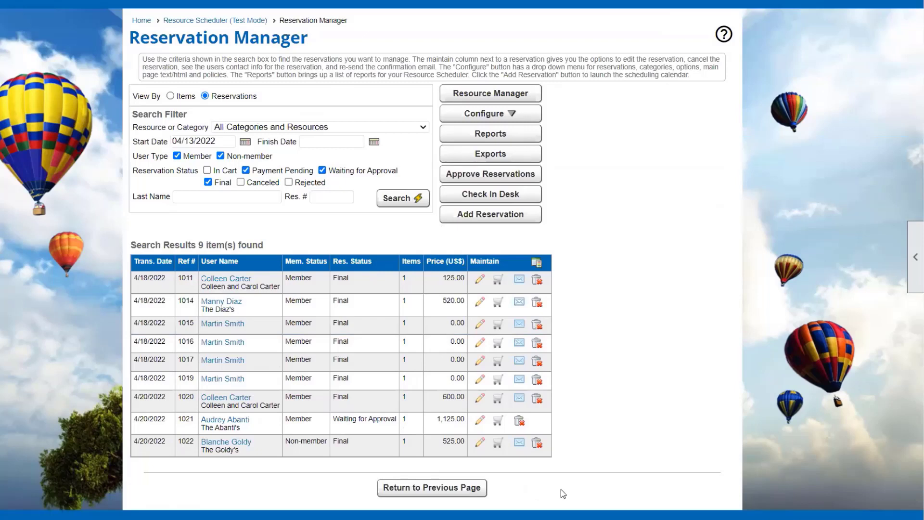
Cancel reservation 1021 with the reason 'Already reserved an individual bed'.
left_click(498, 424)
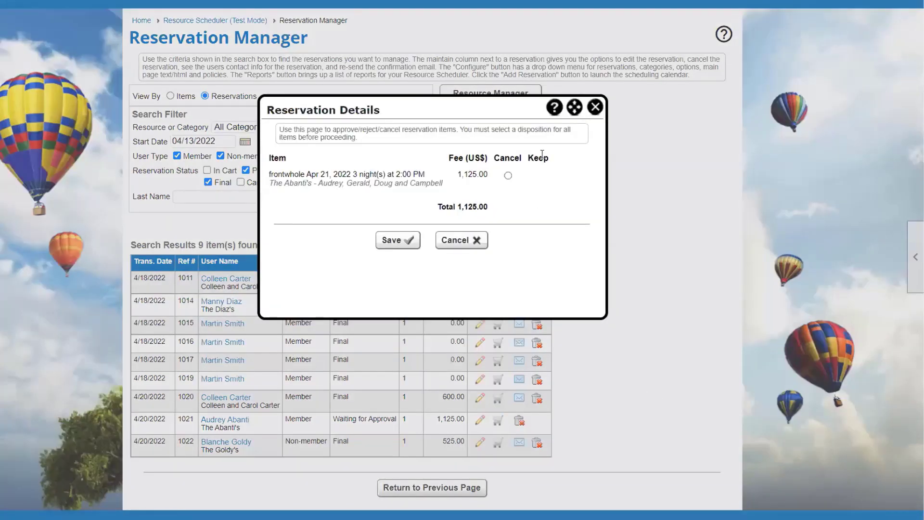
left_click(508, 177)
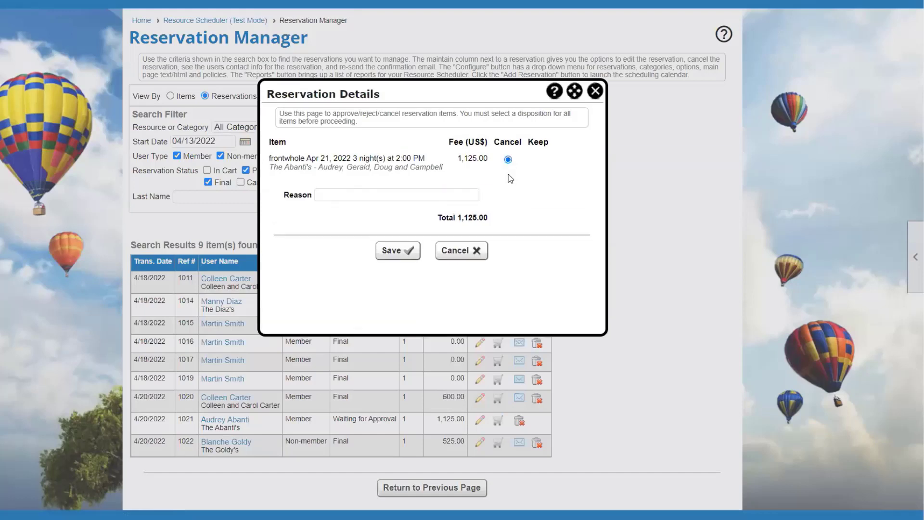
left_click(447, 194)
type("Already reserved an individual bed")
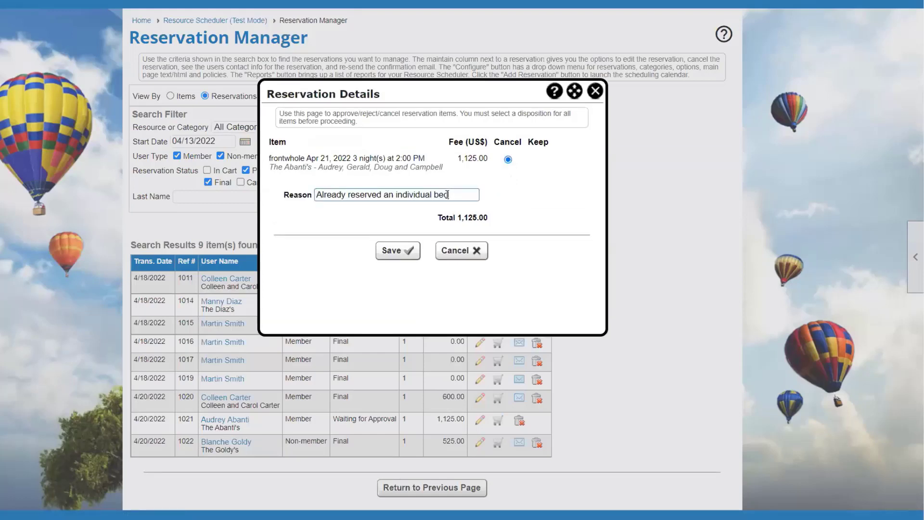
left_click(409, 251)
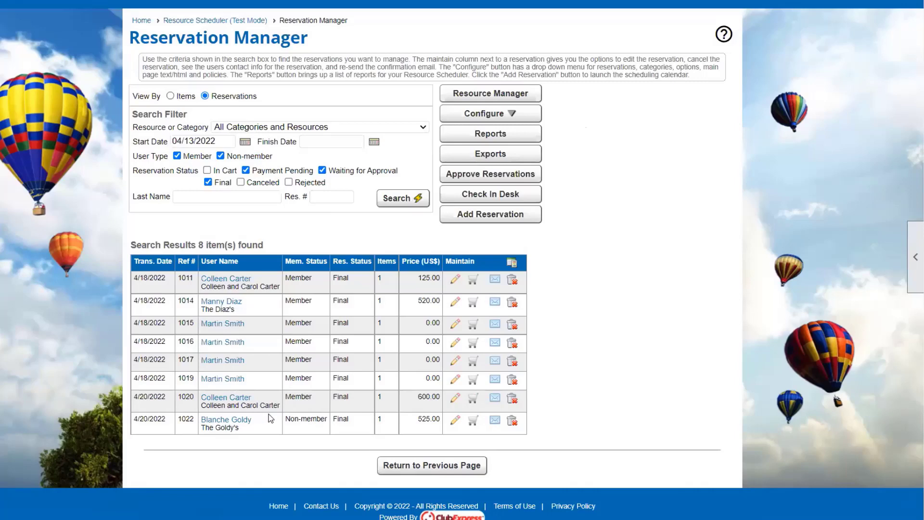
From the Resource Scheduler, reserve Mammoth Mountain Air BnB to show its April 2022 calendar.
scroll(390, 142, "up", 3)
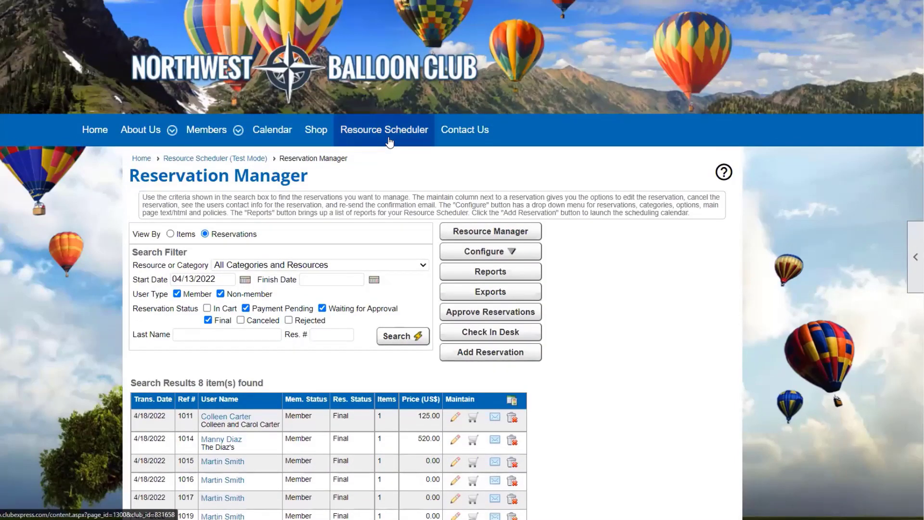
left_click(389, 139)
scroll(538, 272, "down", 3)
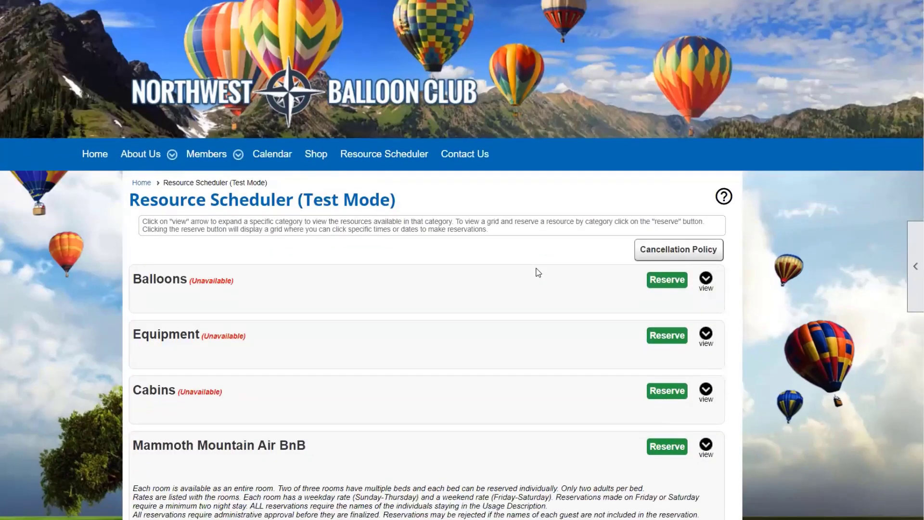
left_click(657, 337)
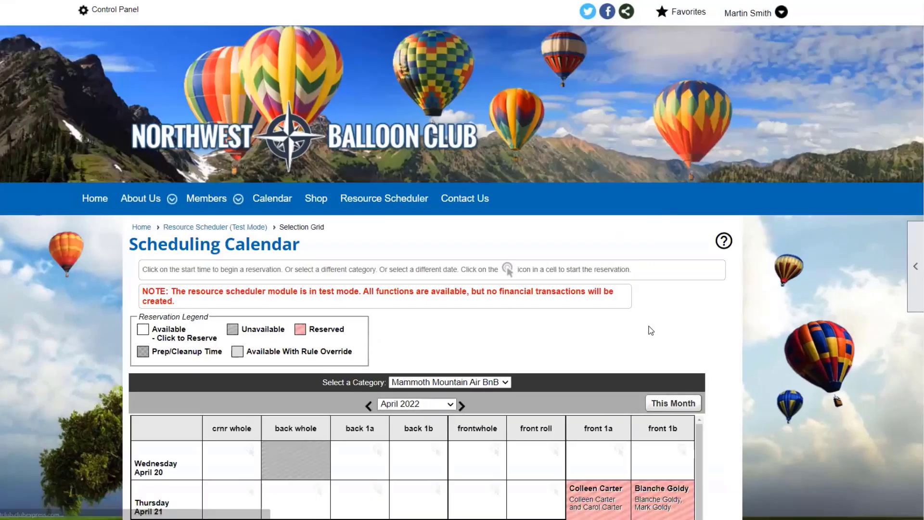
scroll(645, 310, "down", 2)
scroll(742, 313, "down", 4)
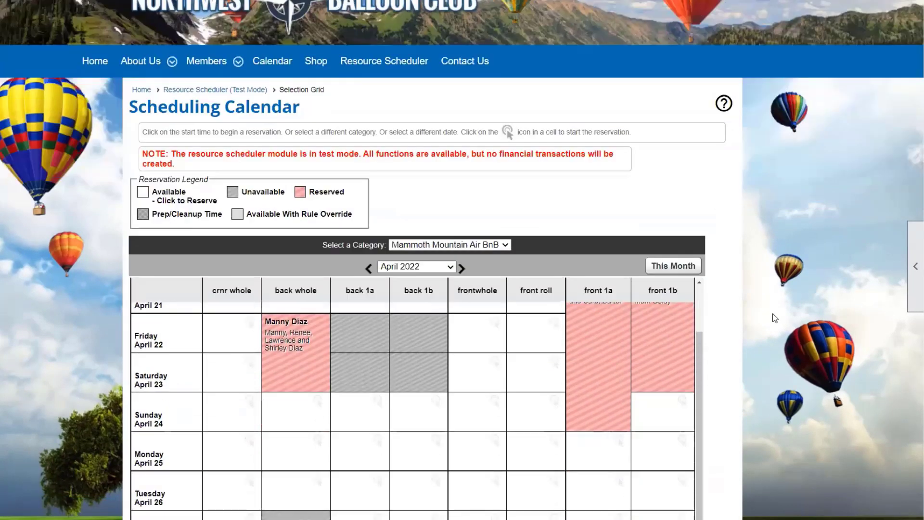
scroll(641, 279, "up", 2)
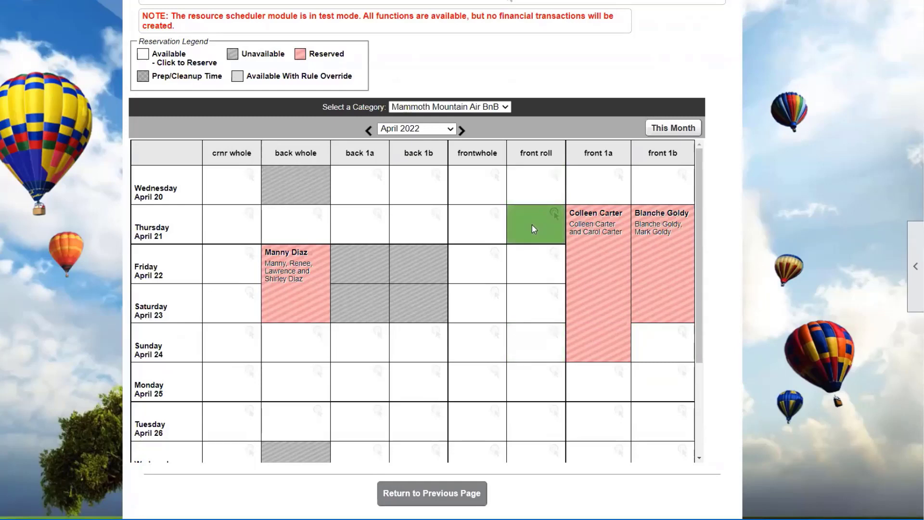
Mark the frontwhole room unavailable for 4 nights starting April 21.
left_click(491, 226)
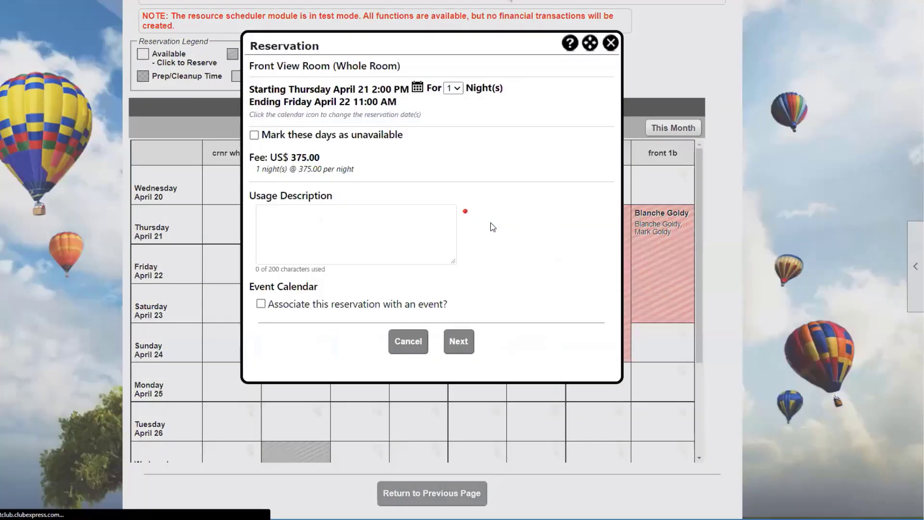
left_click(456, 88)
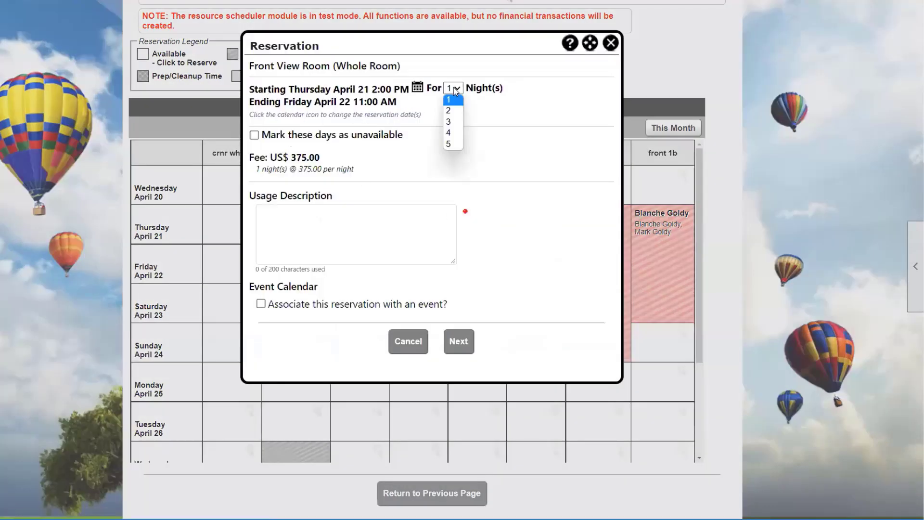
left_click(358, 135)
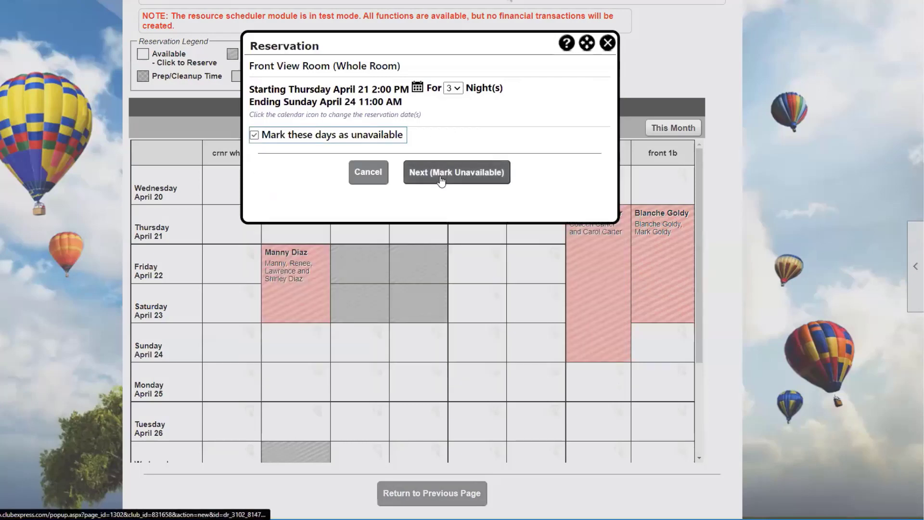
left_click(453, 88)
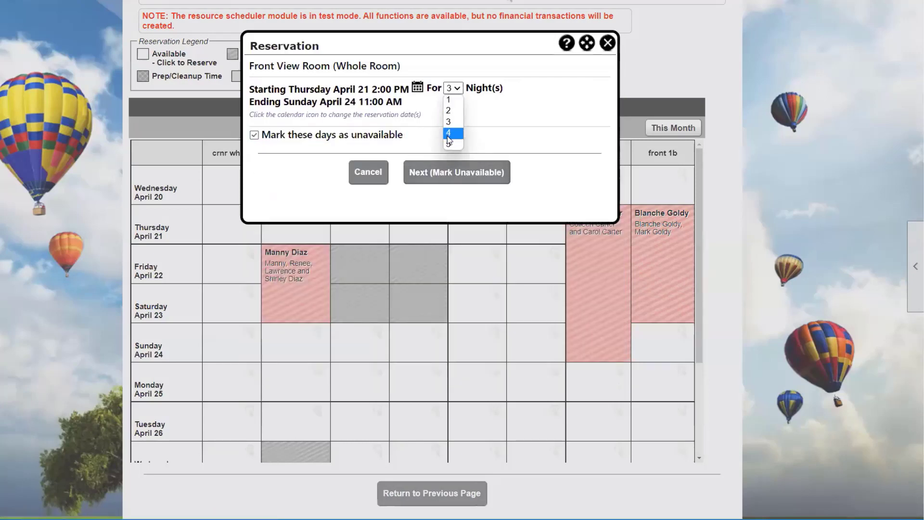
left_click(448, 133)
left_click(450, 173)
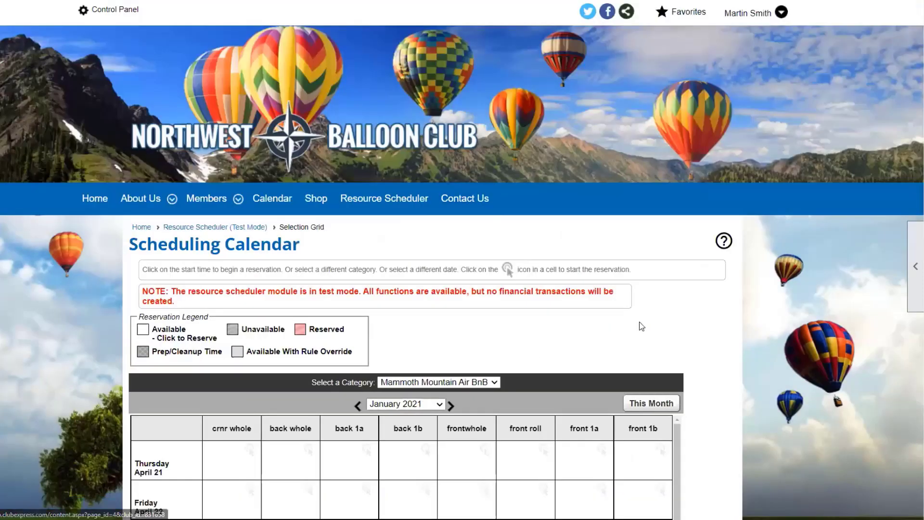
scroll(777, 313, "down", 5)
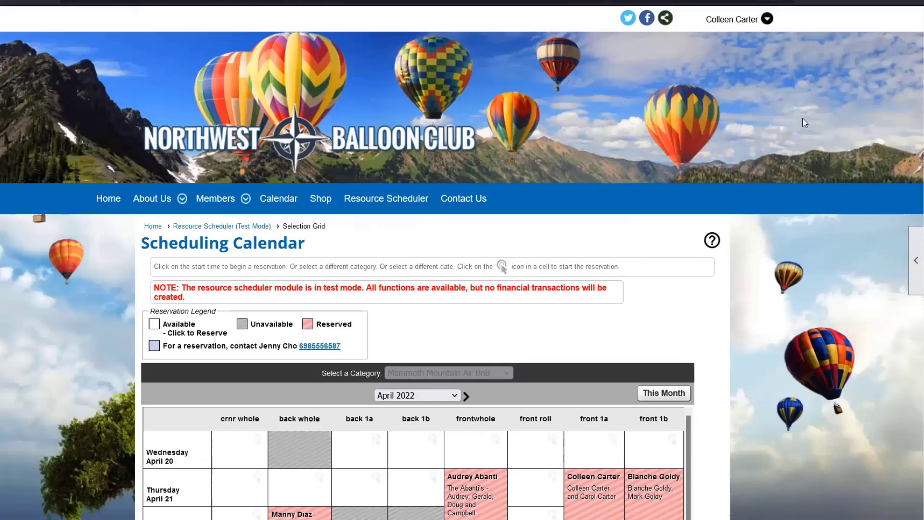
Go to the member's Profile and view their Reservation History.
left_click(766, 18)
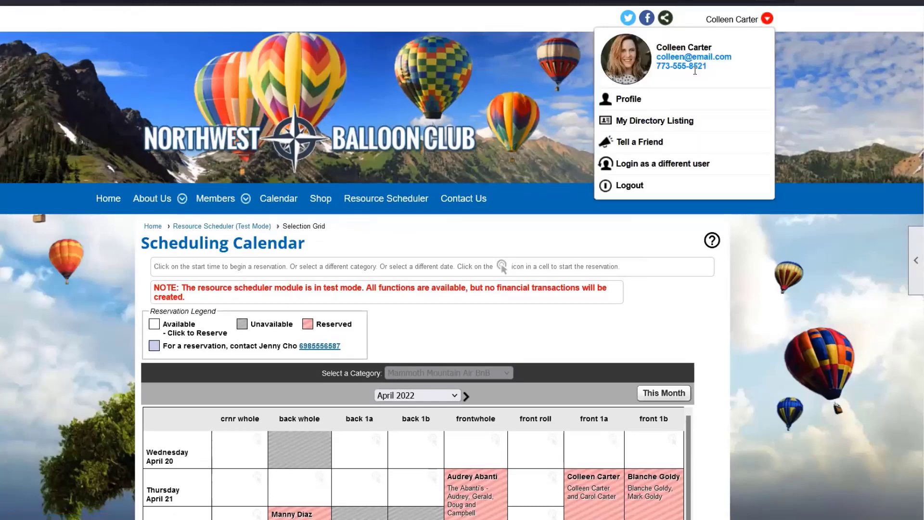
left_click(690, 98)
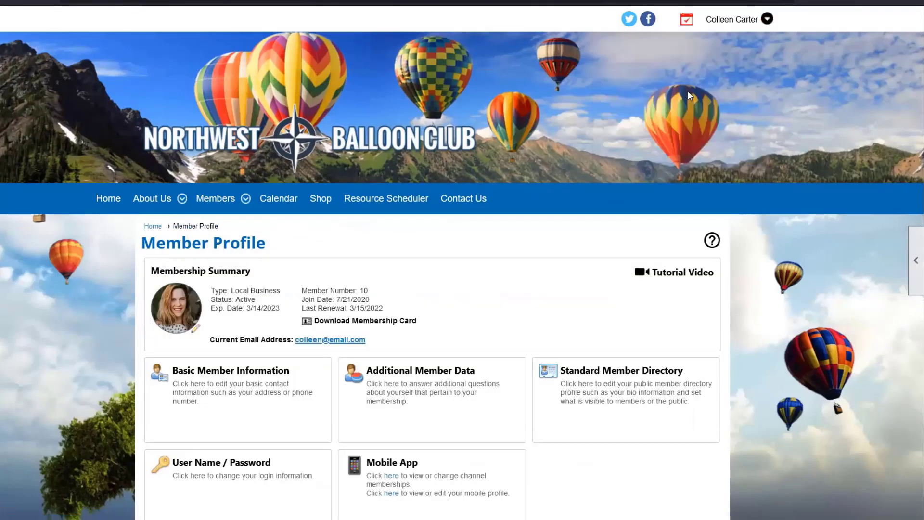
scroll(689, 94, "down", 4)
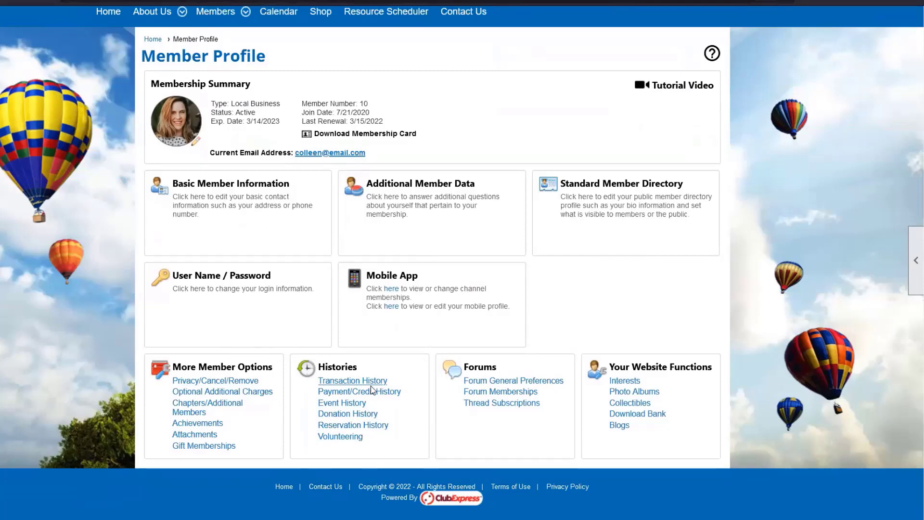
left_click(369, 426)
scroll(547, 416, "down", 5)
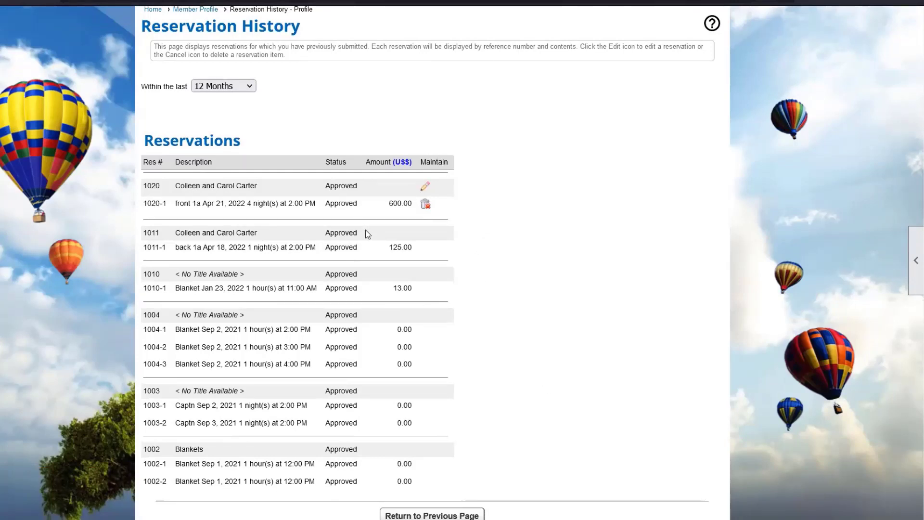
Edit reservation 1020, the member's front 1a booking from April 21.
left_click(425, 187)
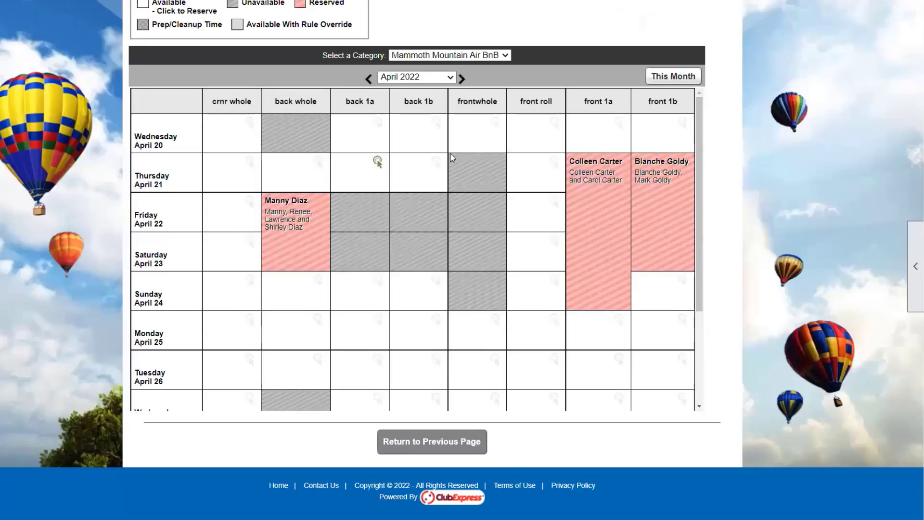
Return to the Reservation Manager via page tools Edit to view the nine reservations.
scroll(378, 159, "up", 7)
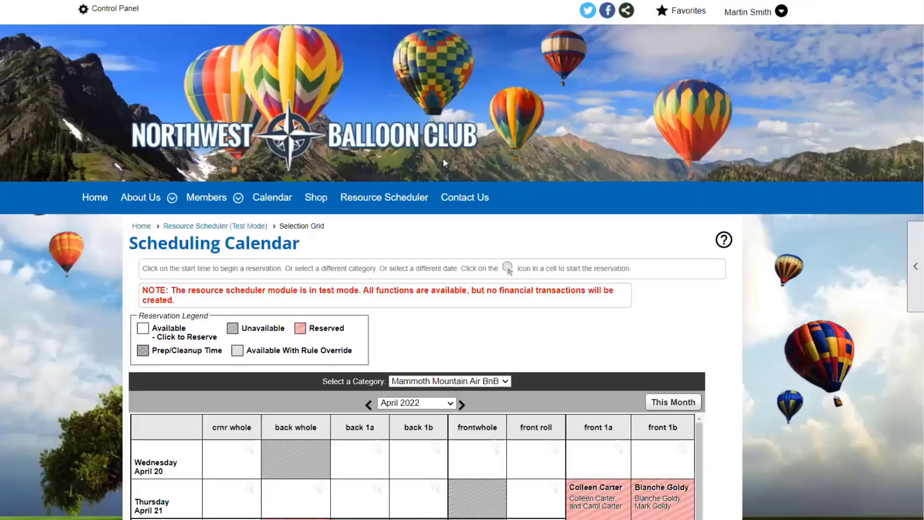
left_click(915, 267)
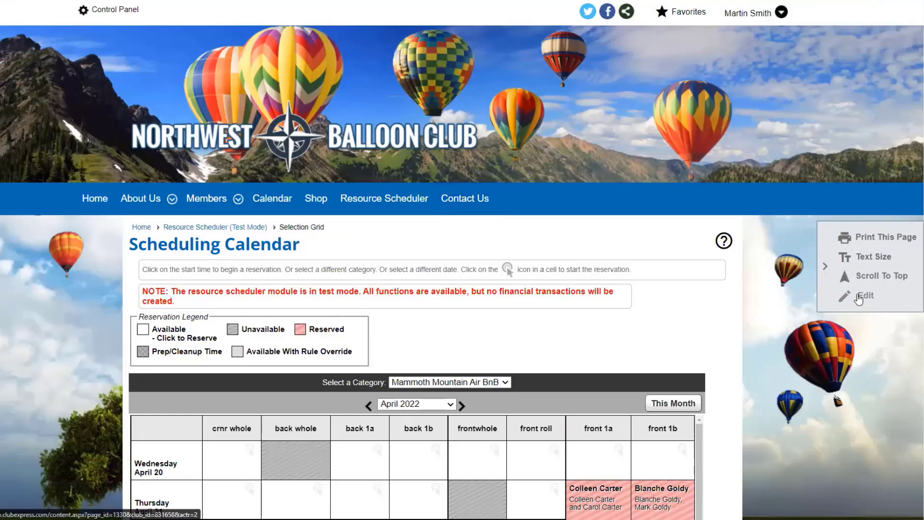
left_click(858, 299)
left_click(429, 315)
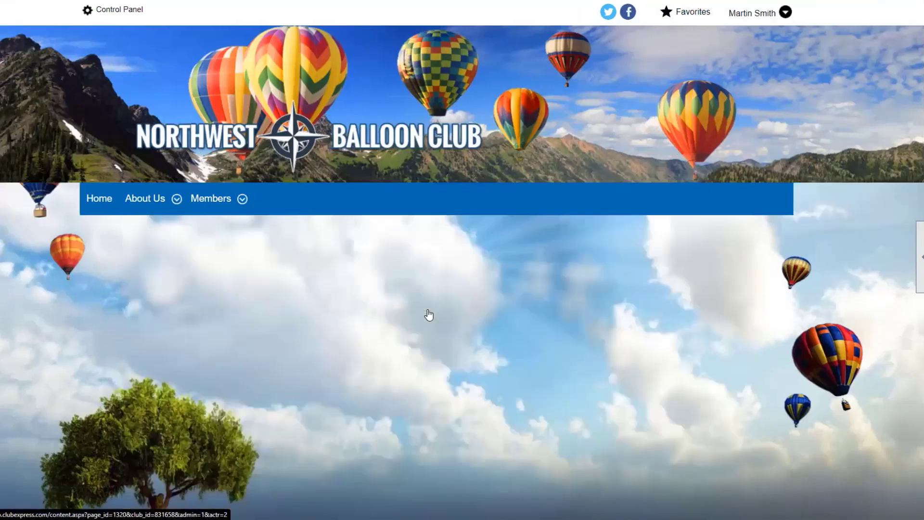
scroll(706, 313, "down", 5)
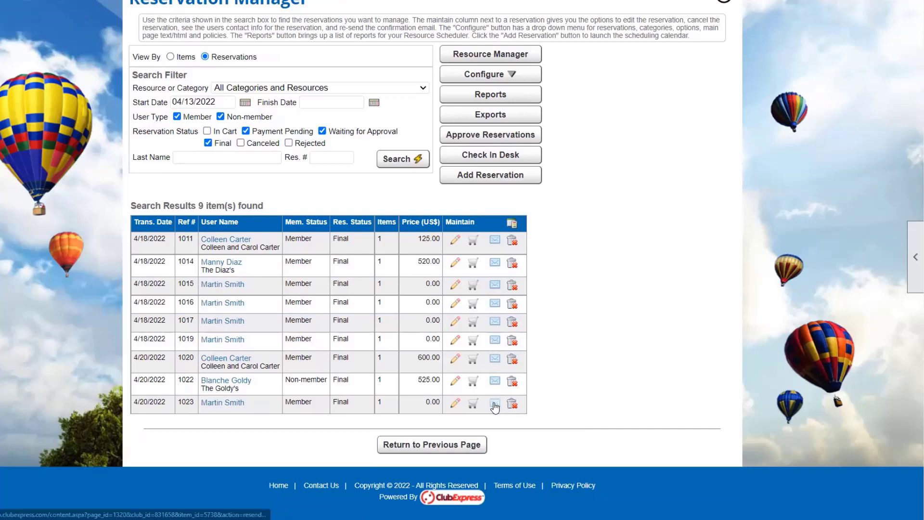
Resend the confirmation email for reservation 1023, the 0.00 booking on 4/20/2022.
left_click(495, 404)
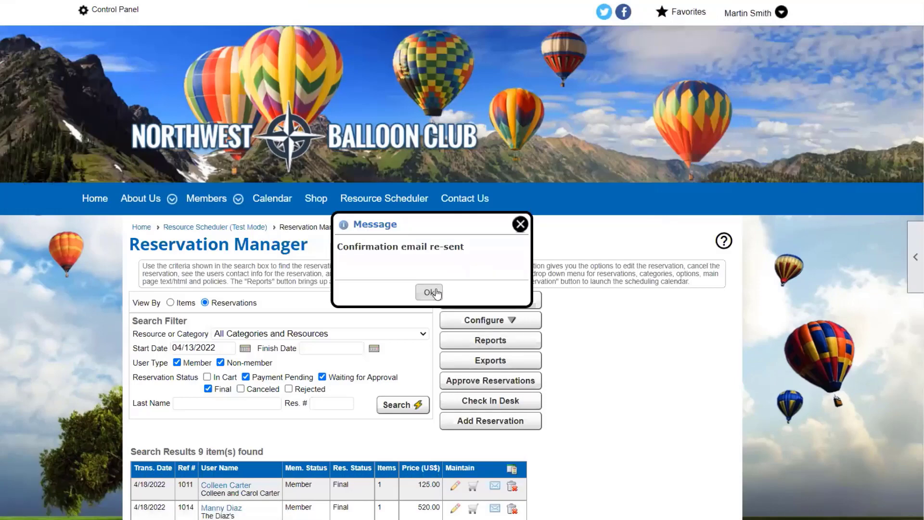
left_click(431, 291)
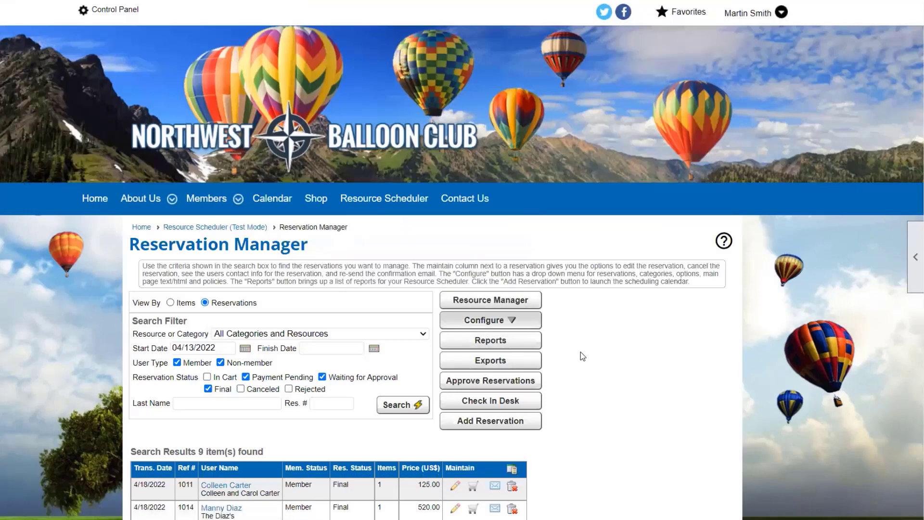
scroll(581, 353, "down", 3)
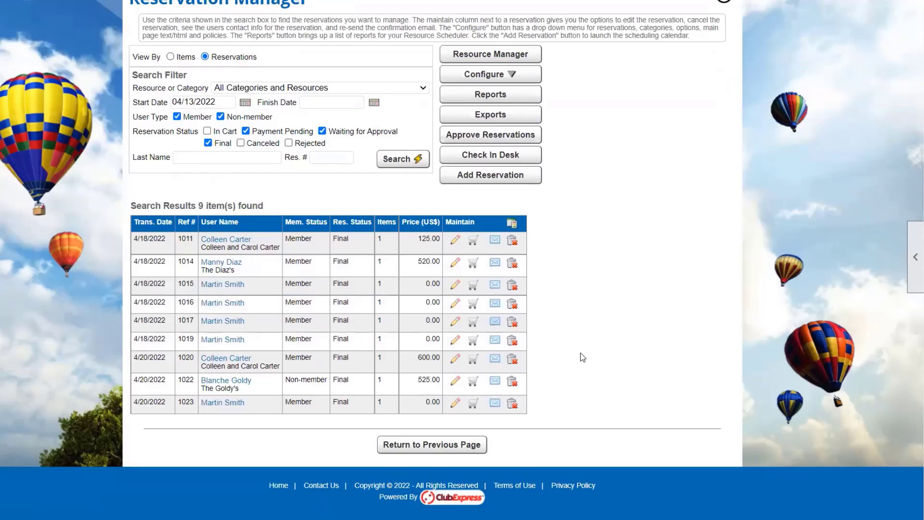
scroll(581, 353, "up", 5)
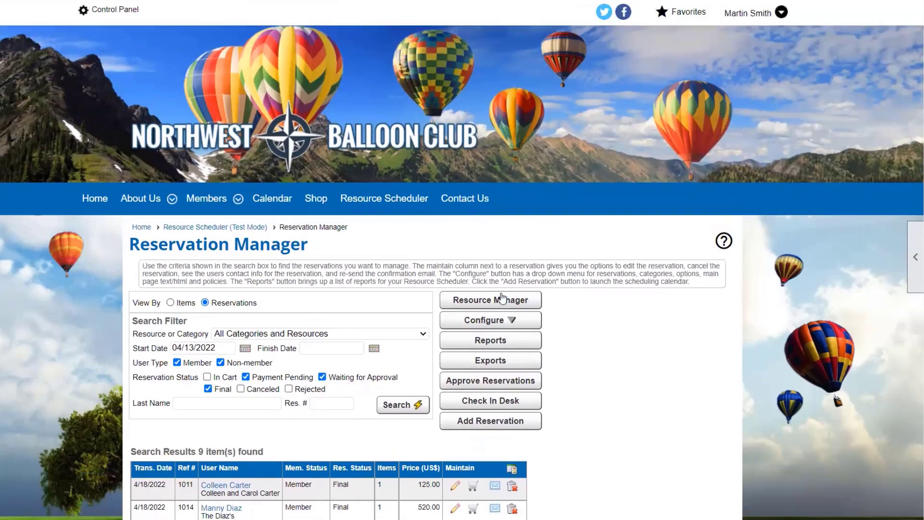
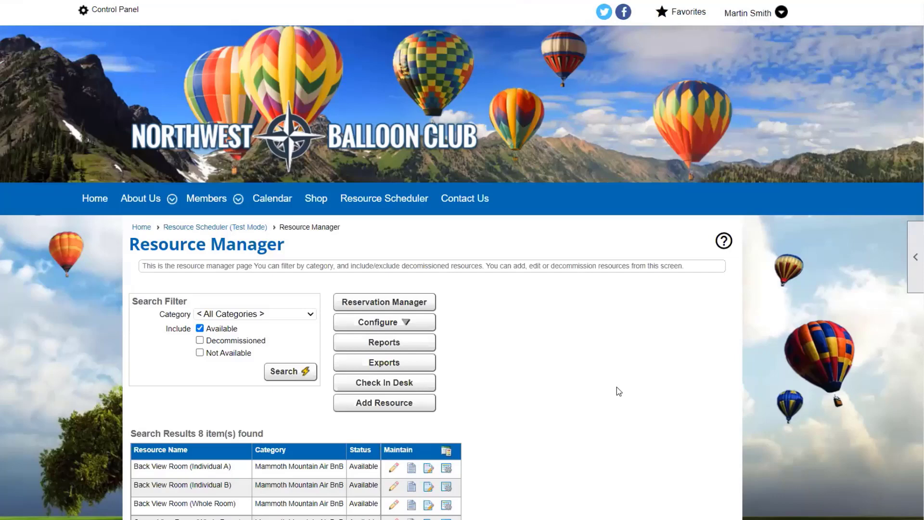
Review Back View Room (Whole Room) daily options: Wednesday unavailable, Friday fees 260.00/310.00.
scroll(616, 386, "down", 4)
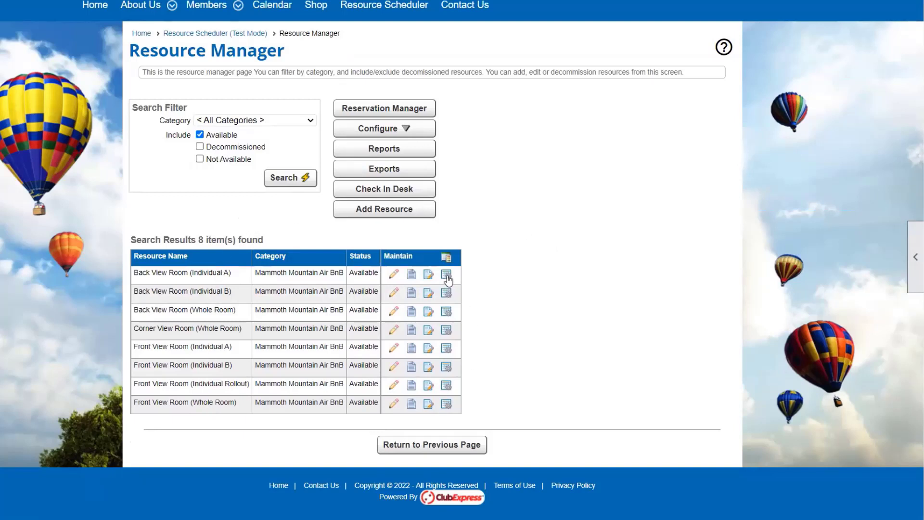
left_click(448, 318)
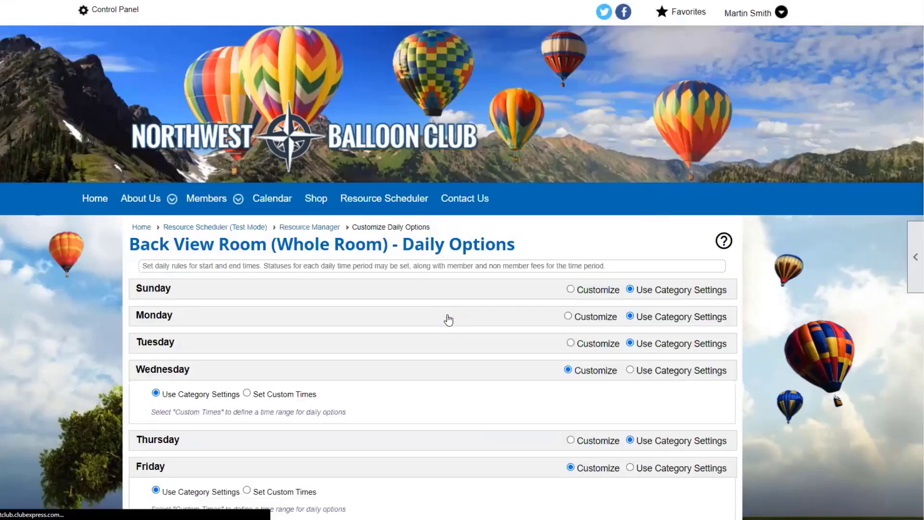
scroll(448, 313, "down", 4)
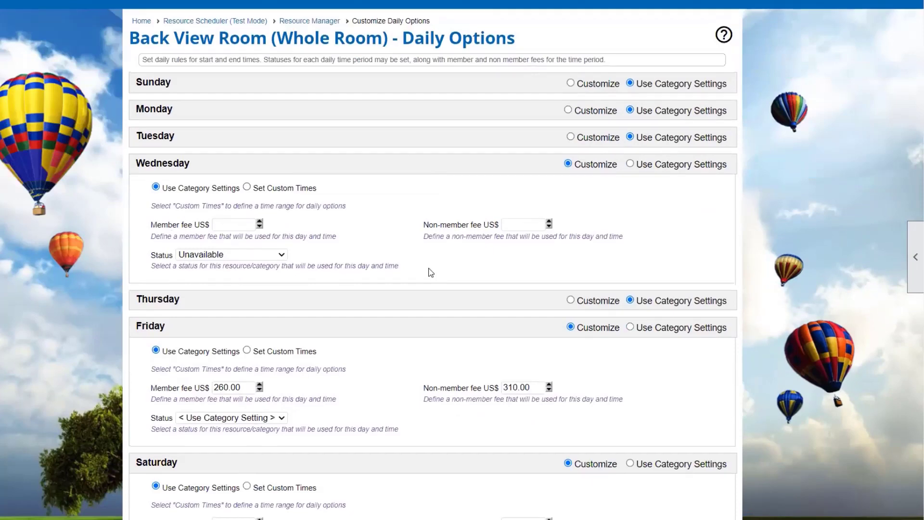
scroll(429, 270, "up", 3)
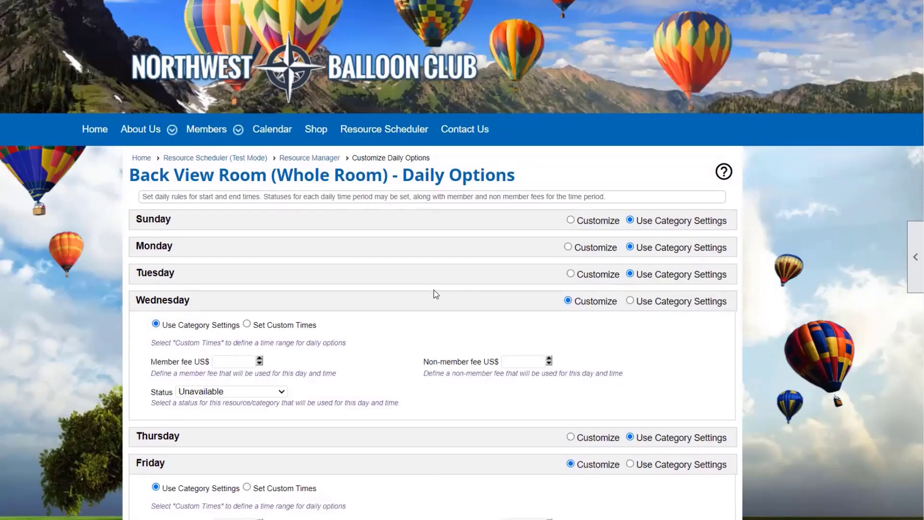
scroll(435, 293, "down", 2)
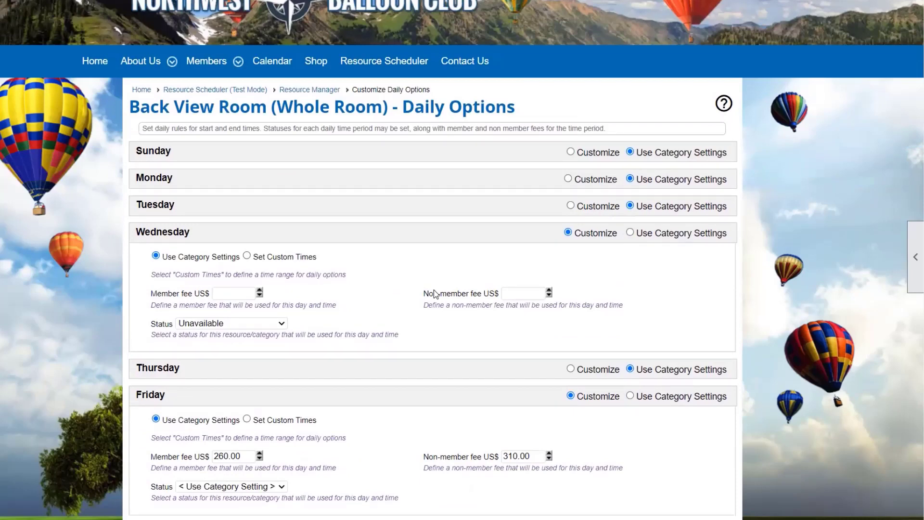
Return to the Resource Manager list of 8 Mammoth Mountain Air BnB resources.
left_click(312, 90)
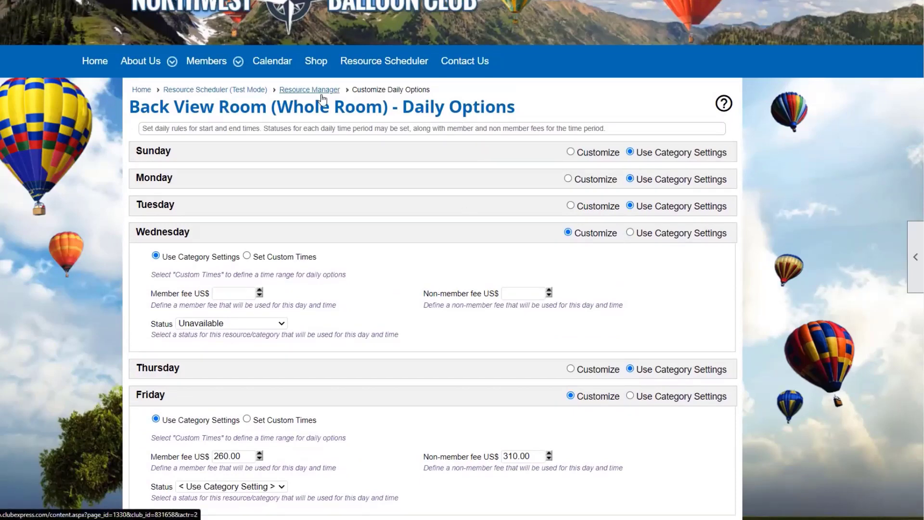
scroll(503, 250, "down", 3)
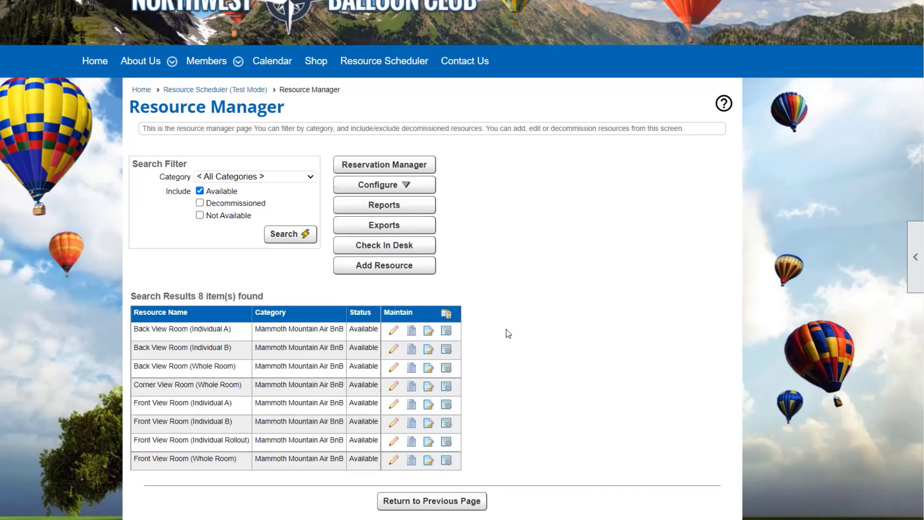
Review Back View Room (Individual A)'s edit settings with Optional Fields expanded, then go back to Resource Manager.
left_click(391, 332)
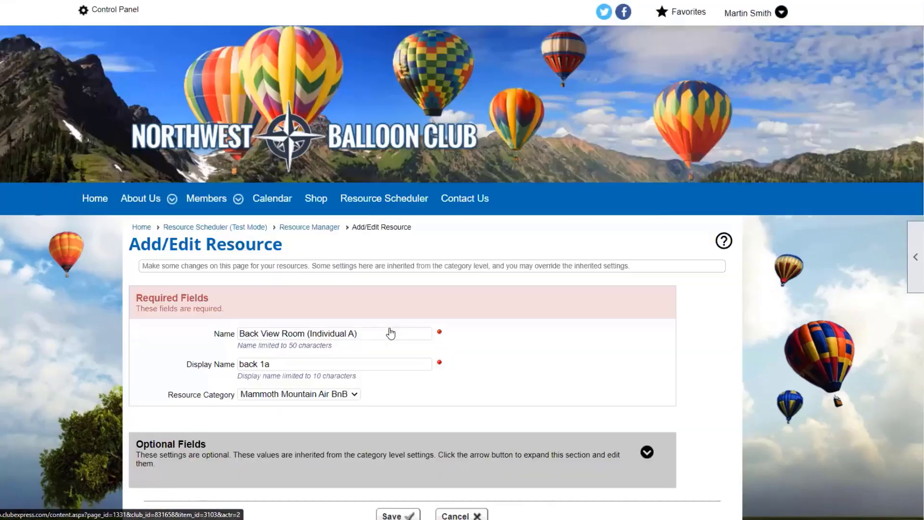
scroll(469, 330, "down", 2)
left_click(647, 380)
scroll(785, 347, "down", 10)
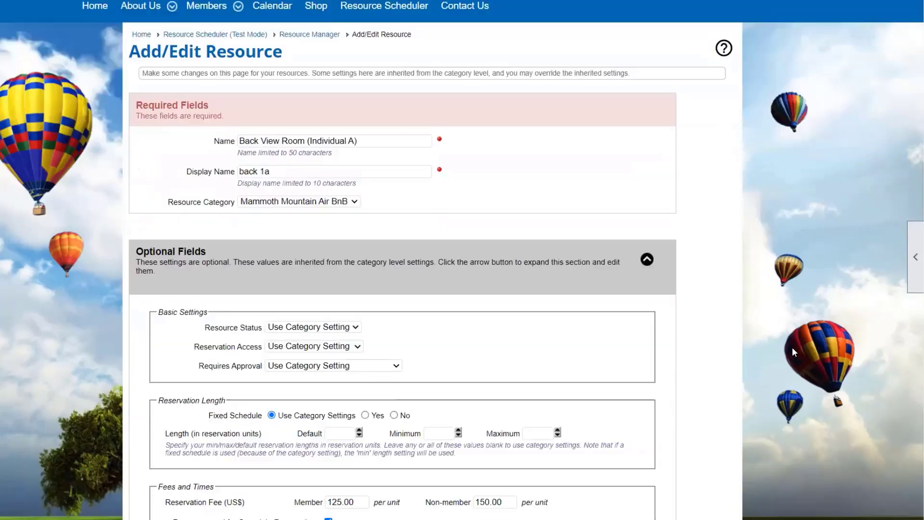
scroll(793, 348, "down", 4)
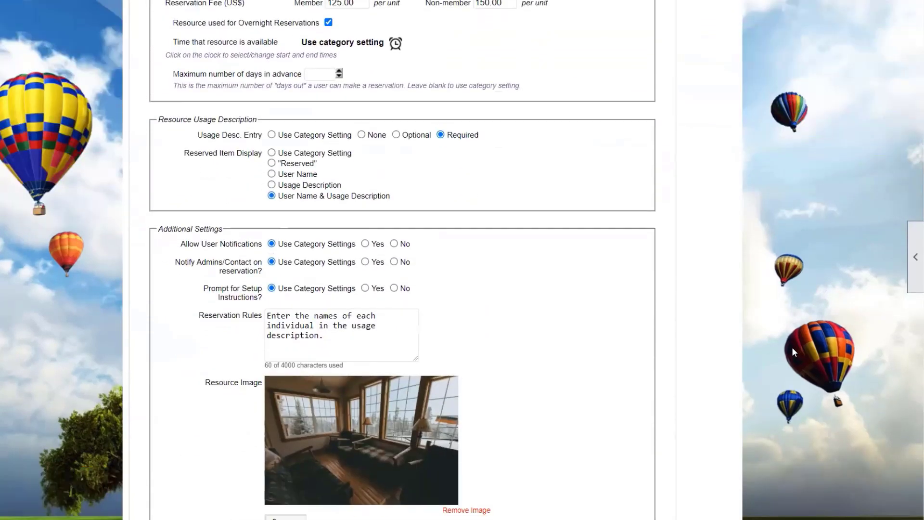
scroll(792, 348, "up", 8)
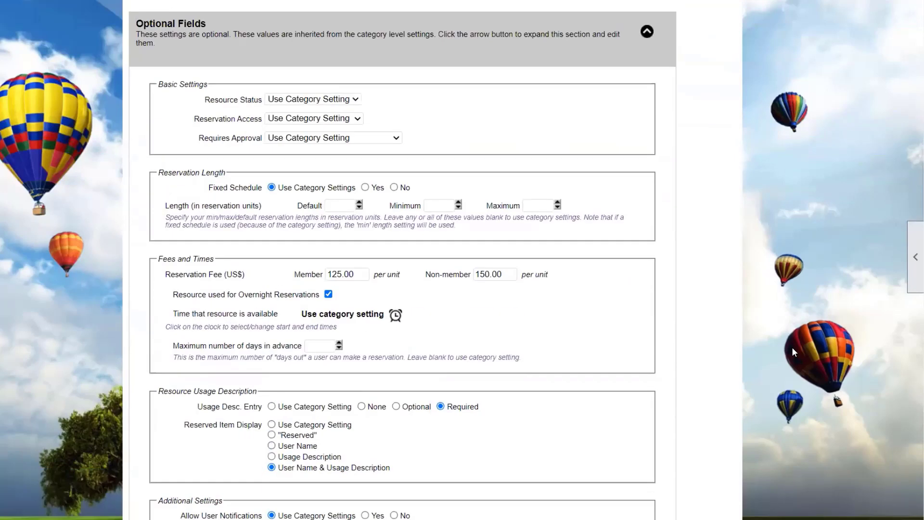
scroll(792, 347, "up", 5)
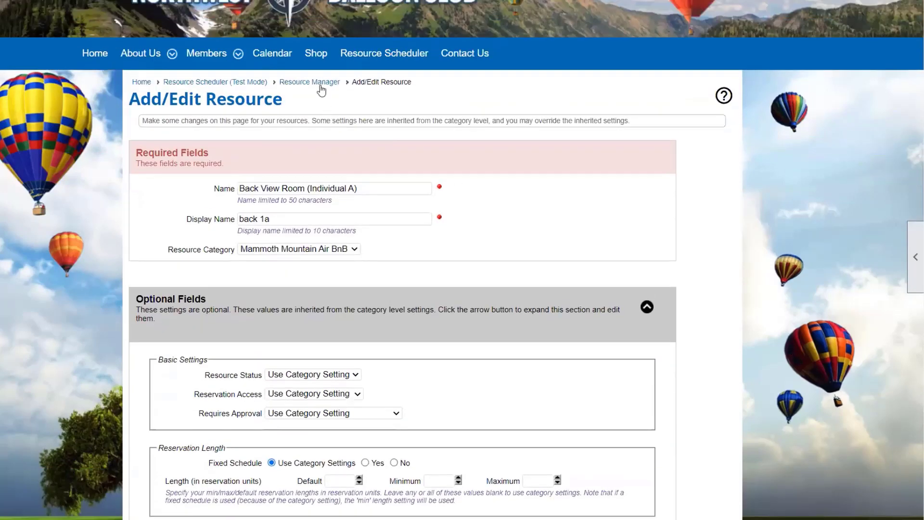
left_click(320, 86)
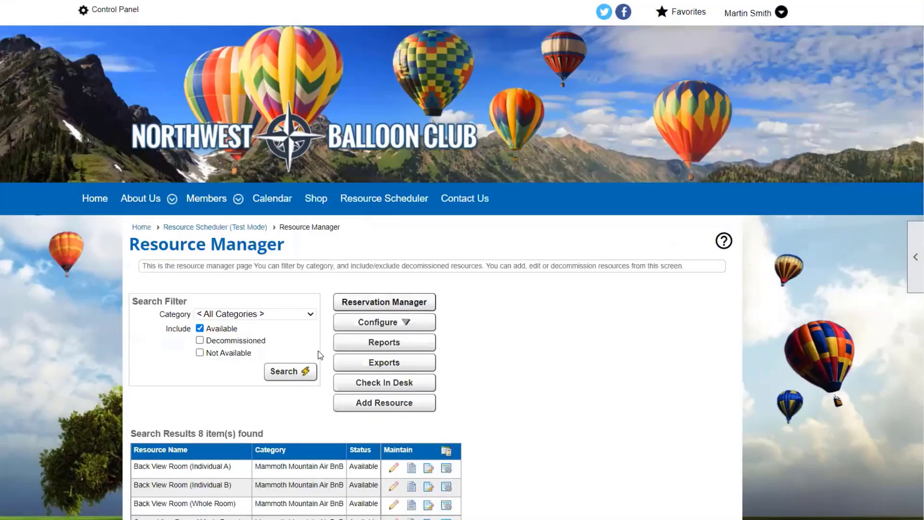
Review Mammoth Mountain Air BnB category settings: 150.00/200.00 fees, overnight 2:00 PM to 11:00 AM.
left_click(380, 322)
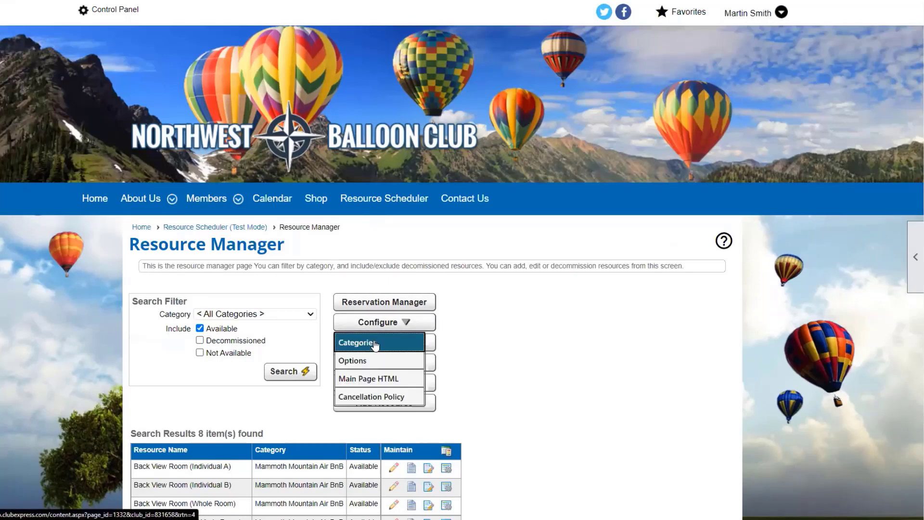
left_click(375, 343)
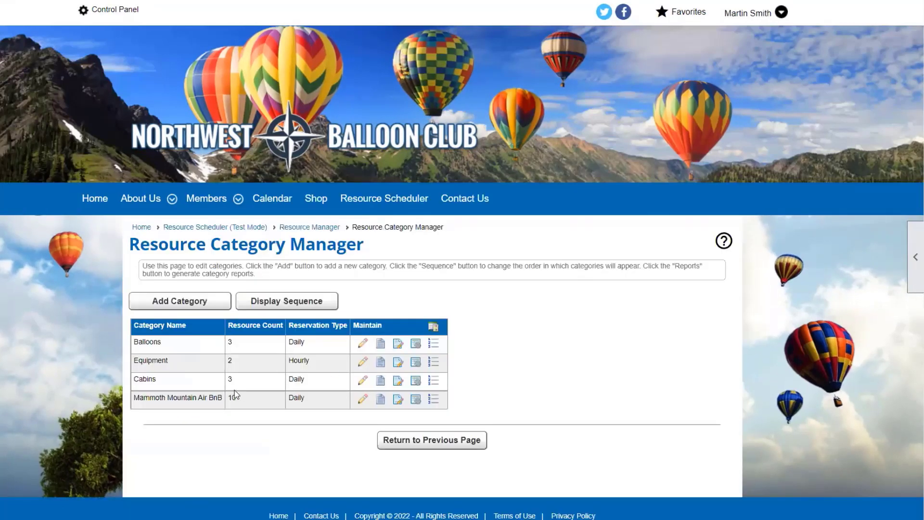
left_click(363, 399)
scroll(412, 255, "down", 4)
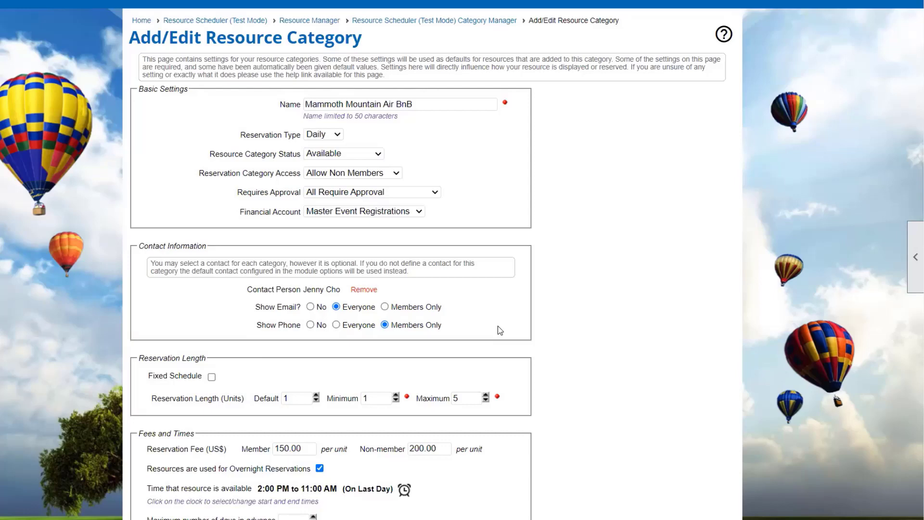
scroll(498, 326, "down", 8)
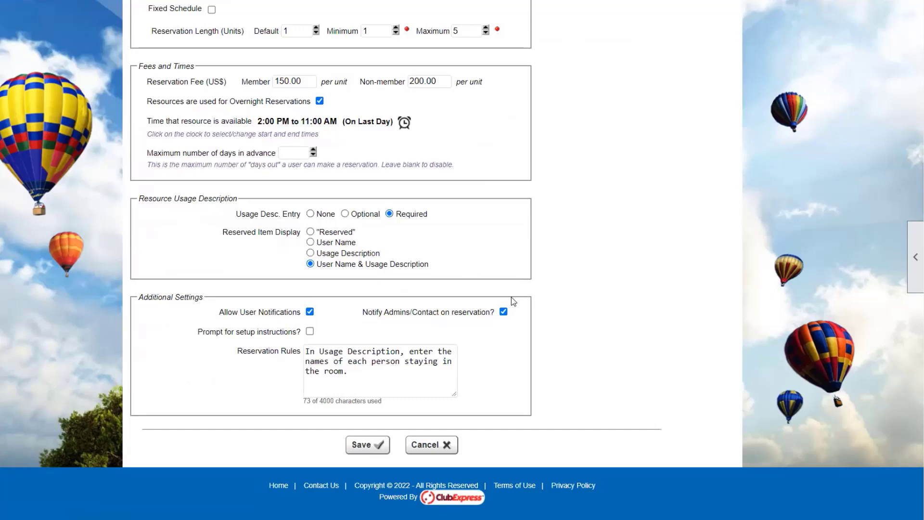
scroll(511, 297, "up", 4)
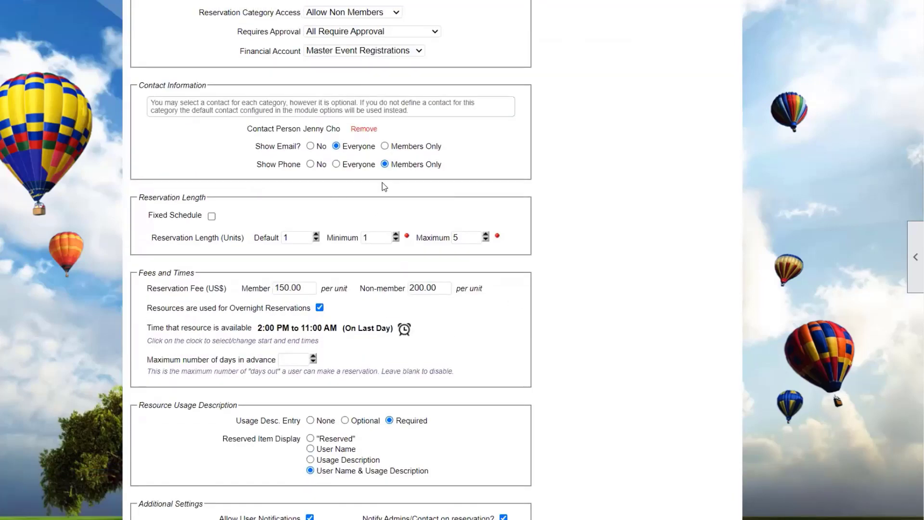
scroll(384, 187, "down", 4)
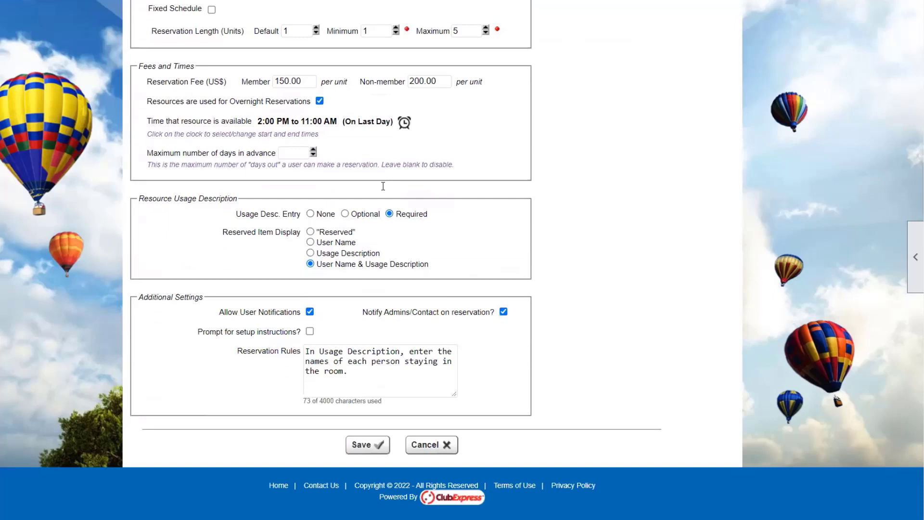